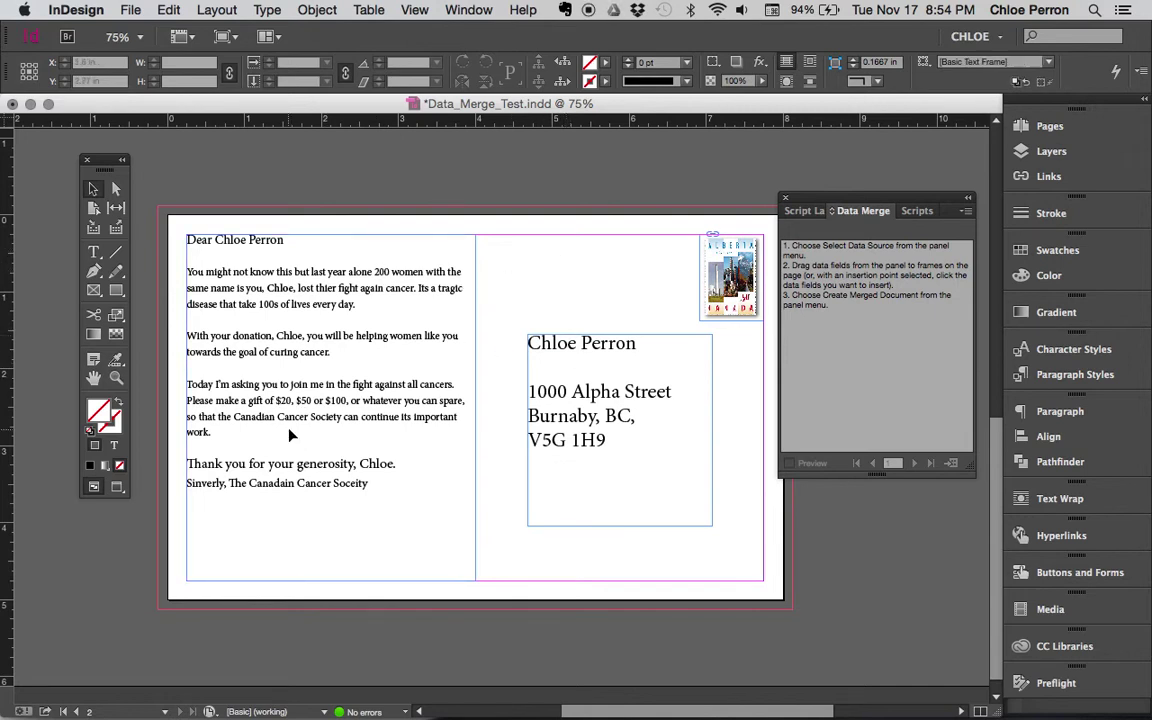
Step: Delete the sample letter text and the address text, leaving empty text frames
double_click(363, 492)
left_click_drag(365, 495, 187, 271)
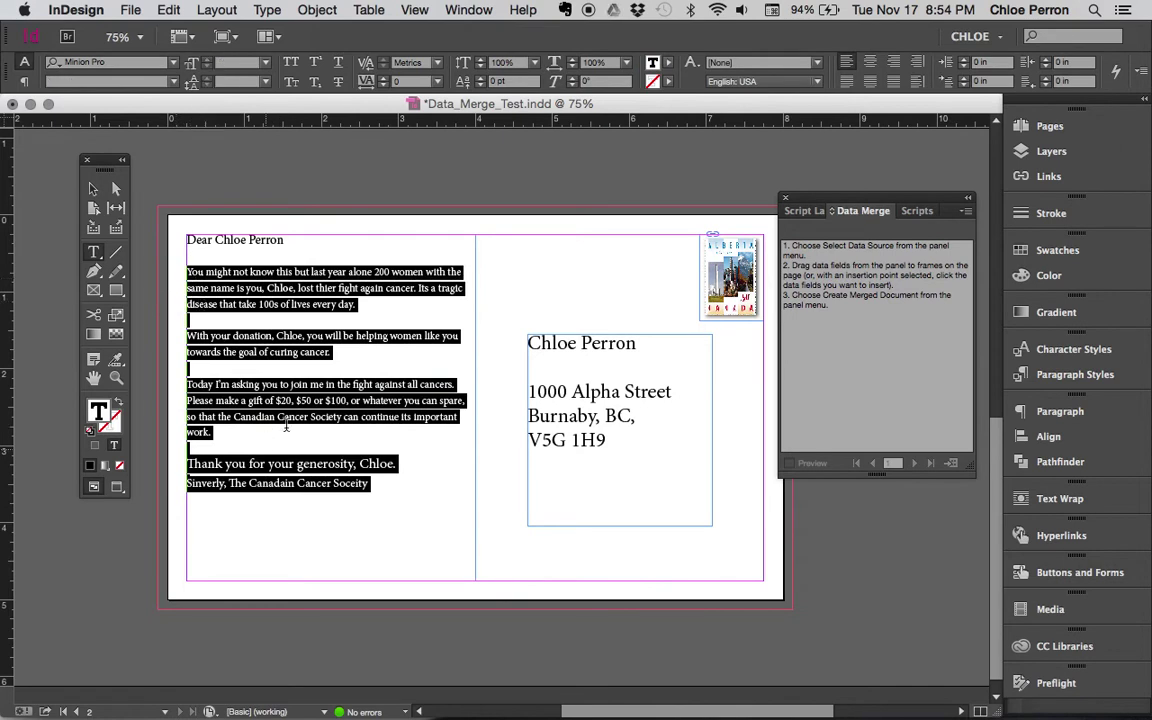
left_click(376, 474)
left_click_drag(378, 485, 141, 217)
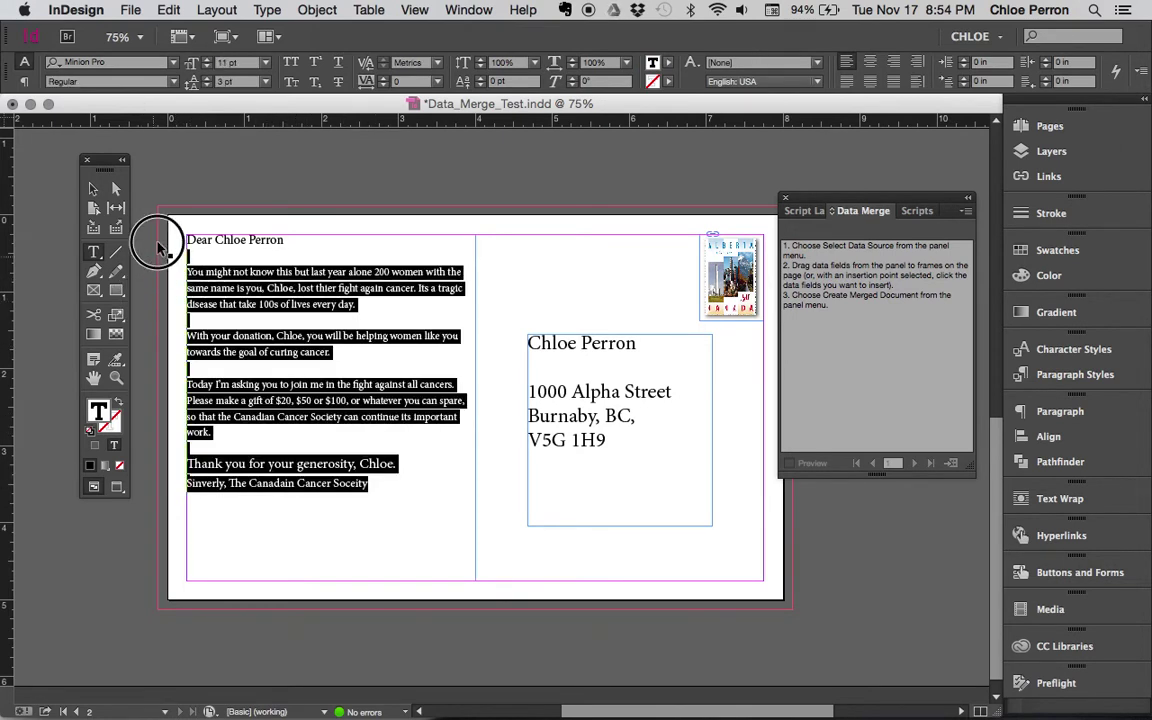
key("BackSpace")
left_click(599, 386)
key("super+a")
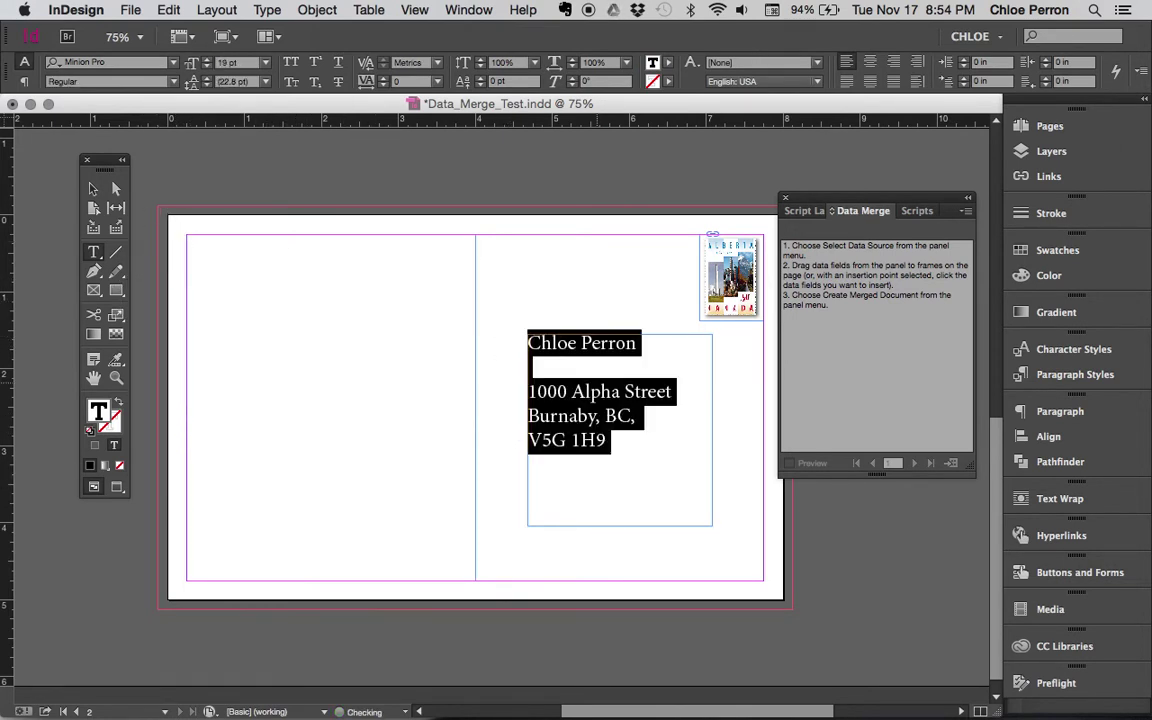
key("BackSpace")
Step: Remove the stamp image and the page 1 city photo from their frames
left_click(712, 265, "super")
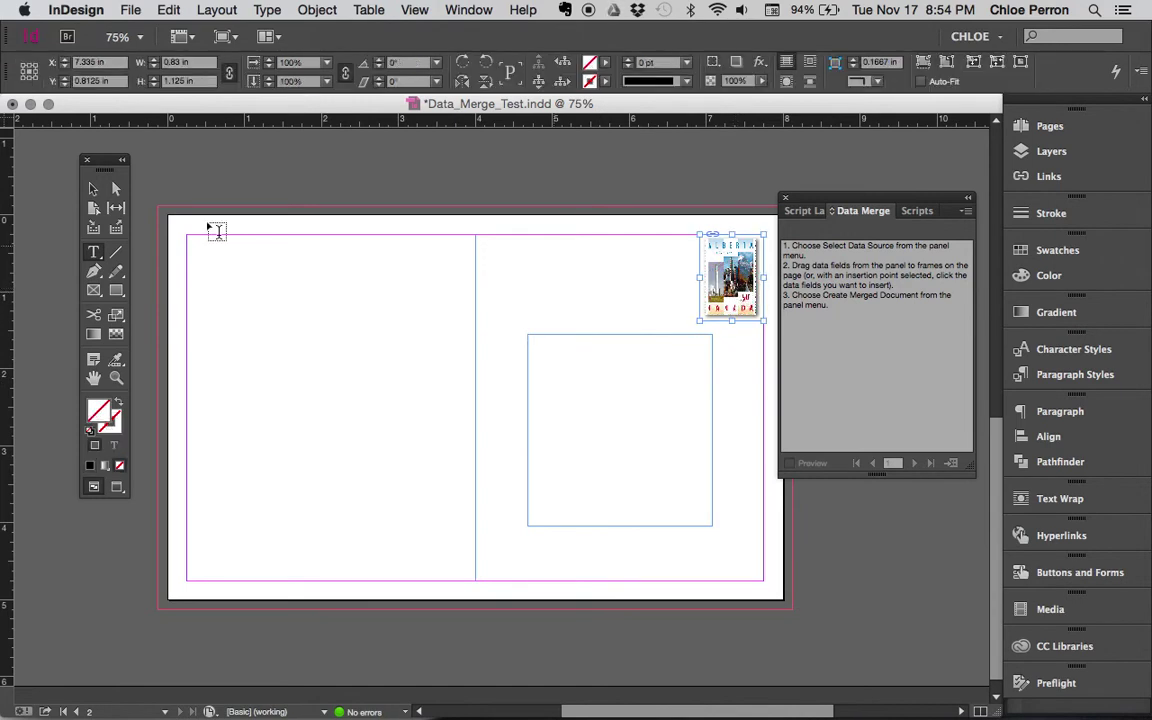
left_click(117, 190)
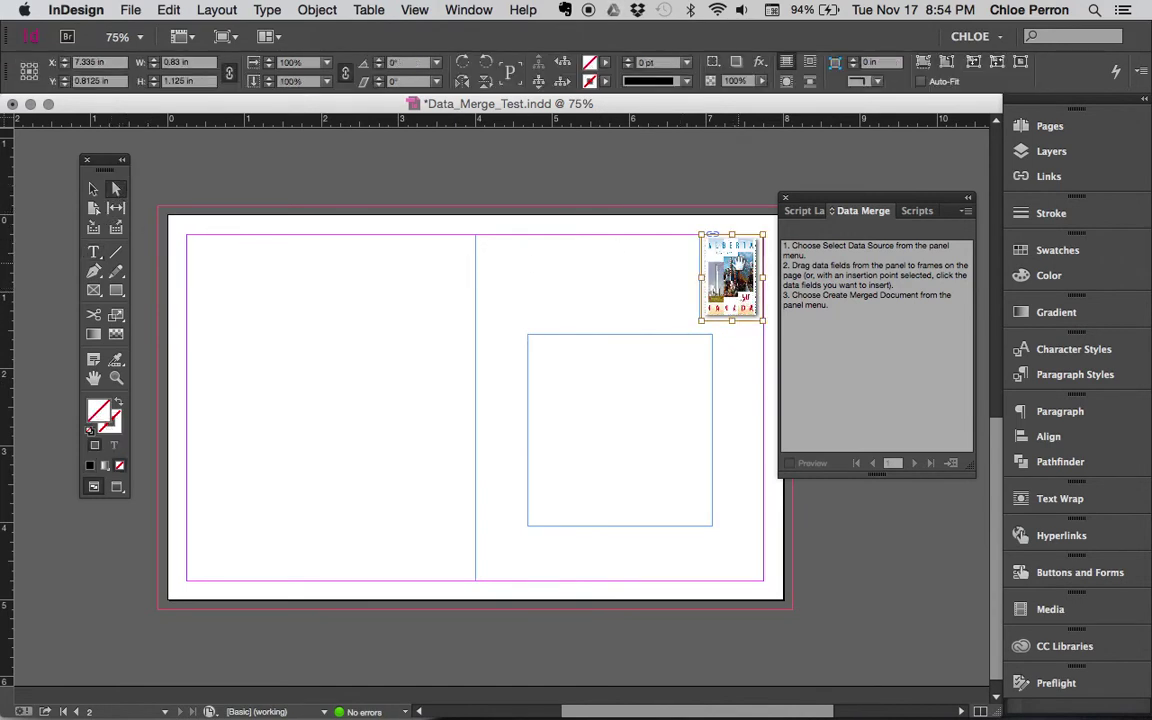
key("BackSpace")
scroll(700, 265, "up", 5)
key("BackSpace")
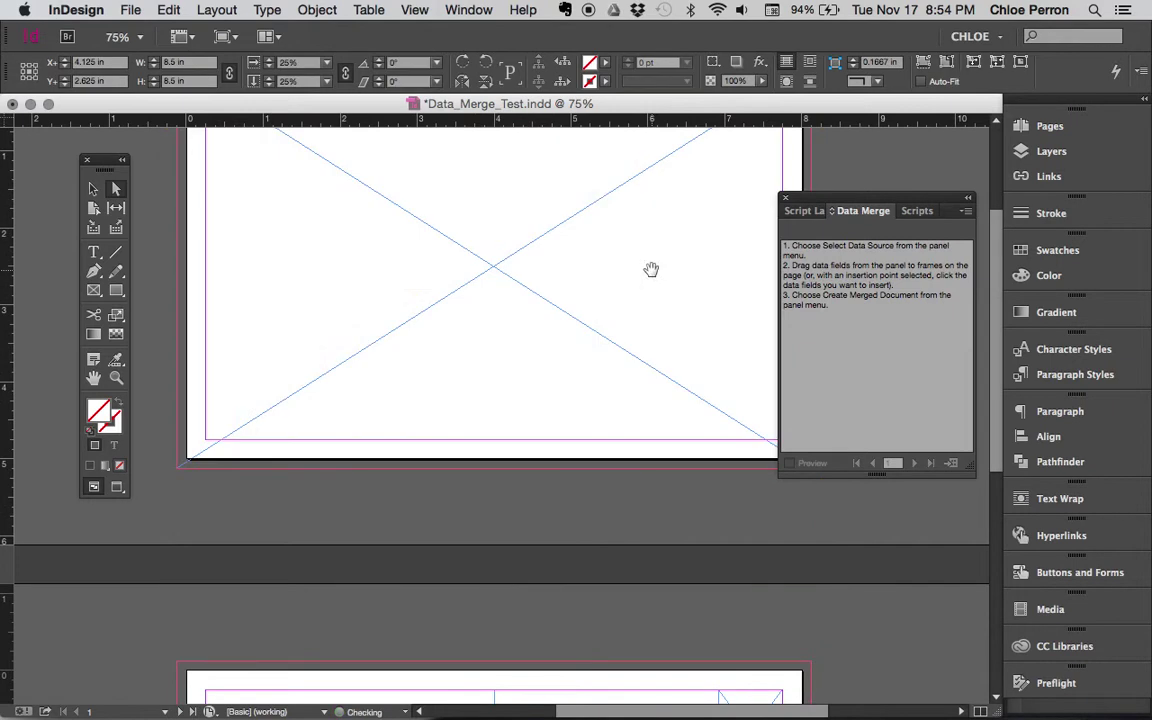
scroll(524, 495, "down", 4)
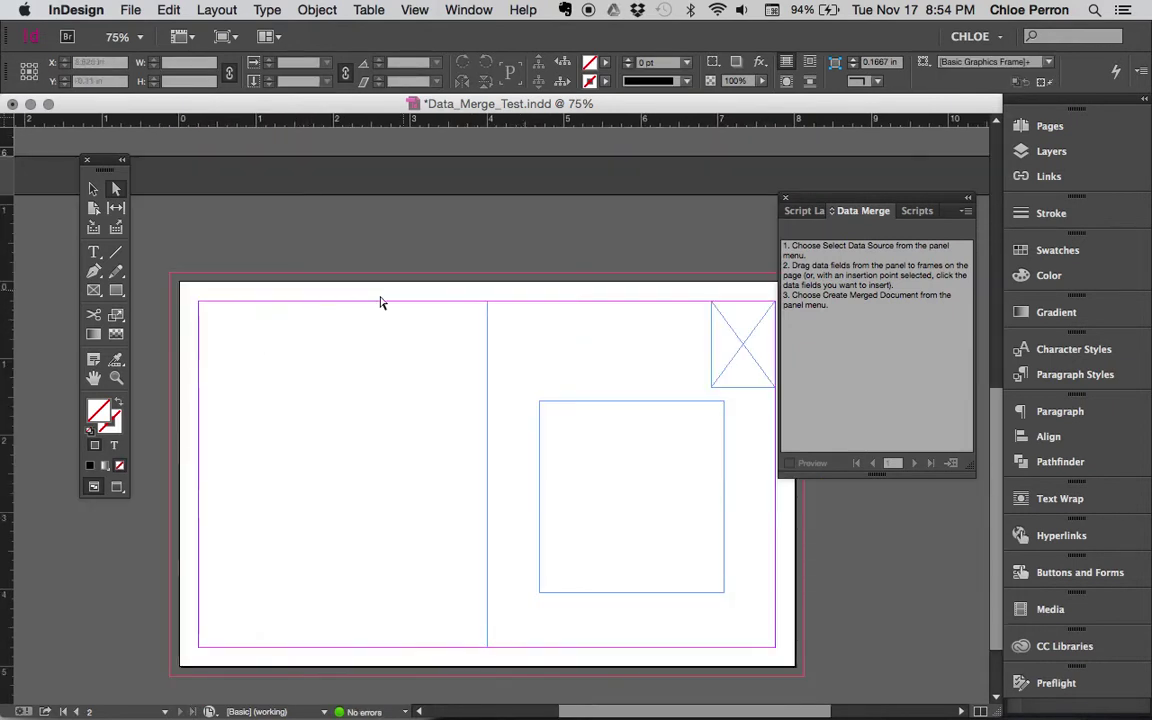
Step: Load Travel_Postcards.csv as the Data Merge source
left_click(965, 211)
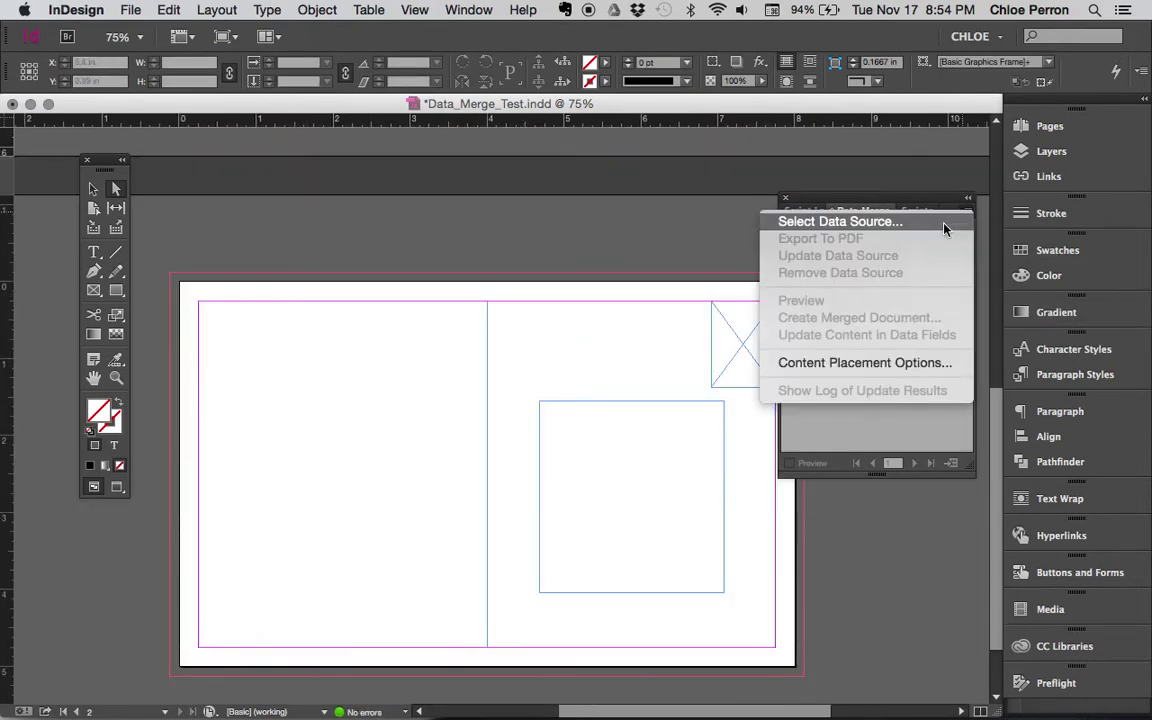
left_click(945, 230)
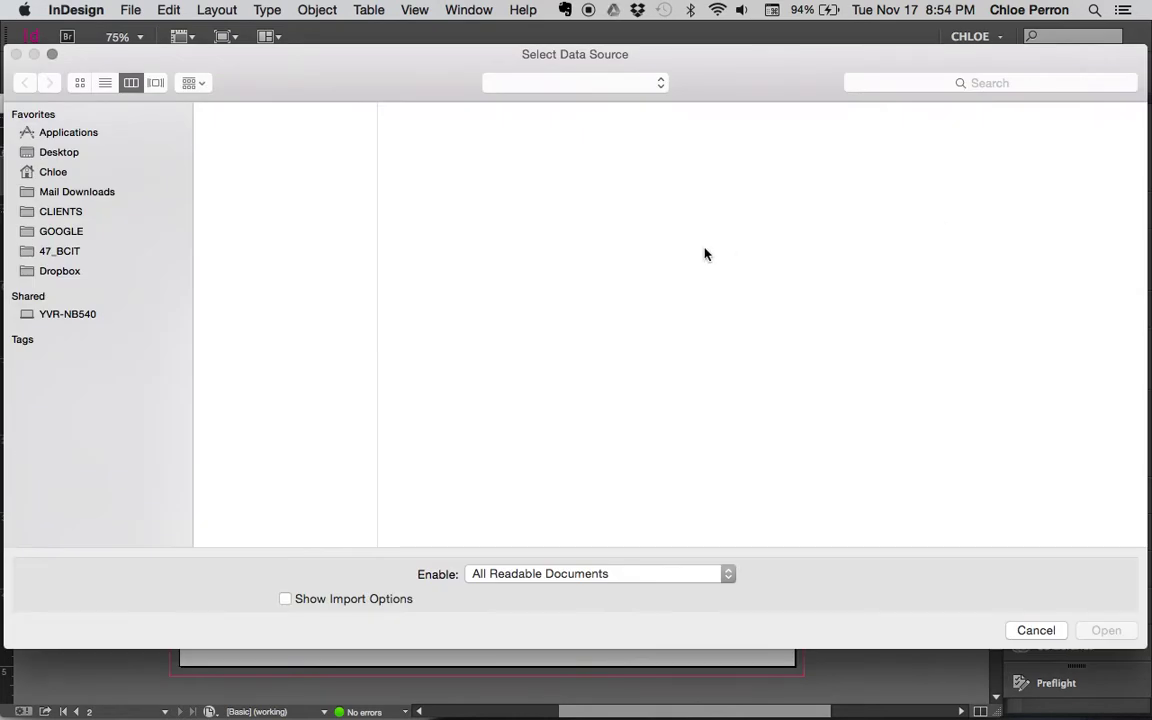
double_click(838, 258)
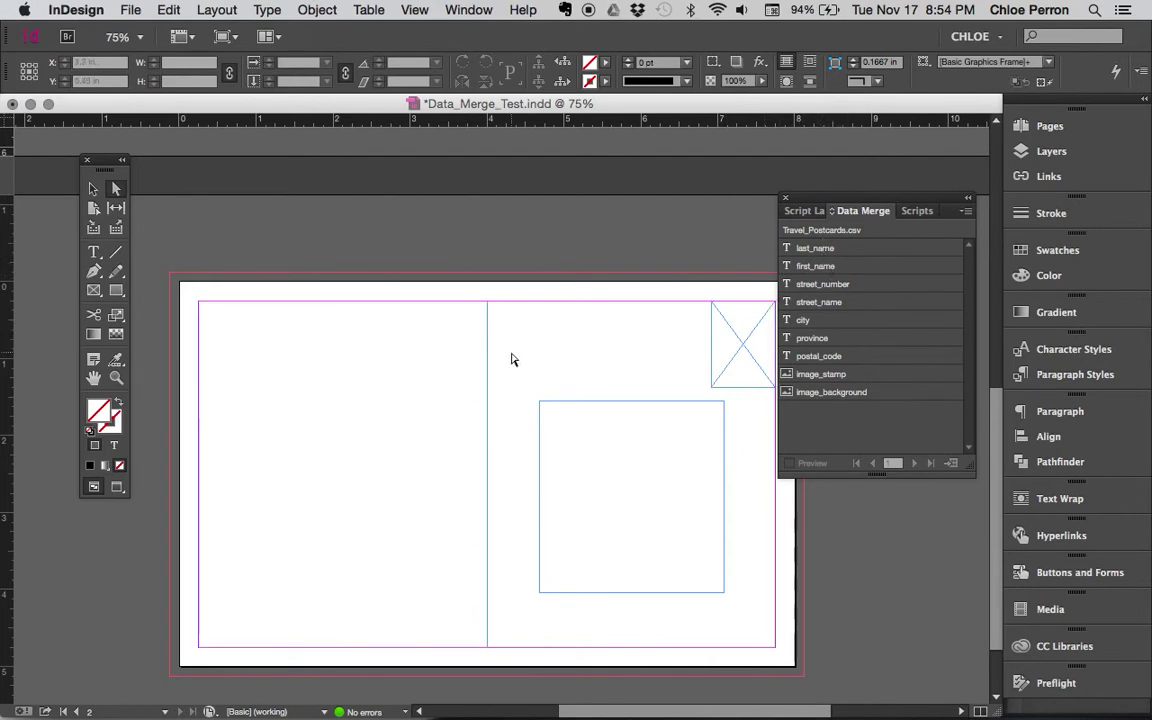
left_click(93, 252)
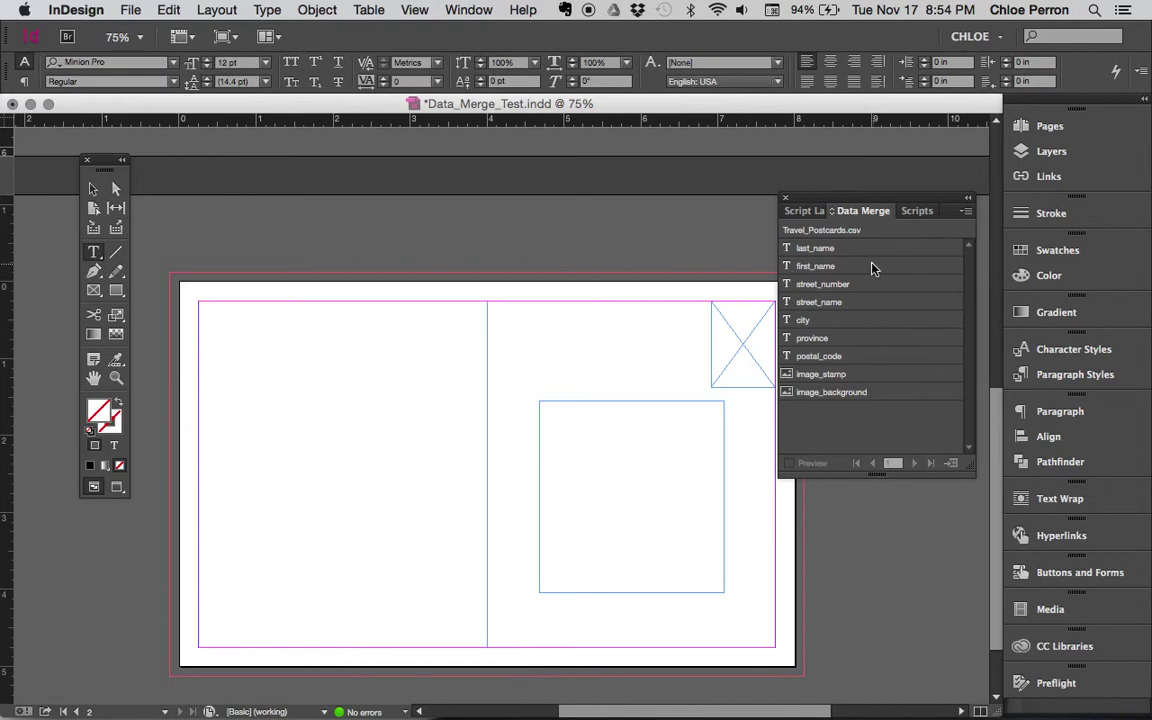
Step: Insert first_name and last_name fields at the top of the left text frame
left_click(239, 330)
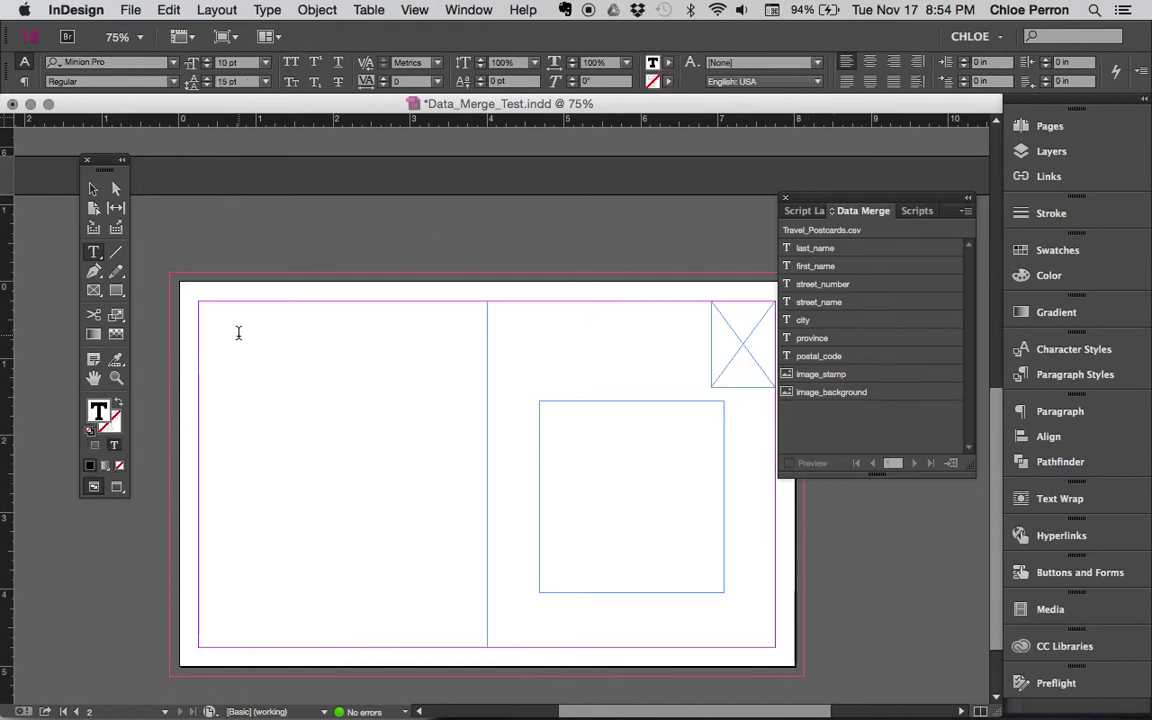
left_click(812, 265)
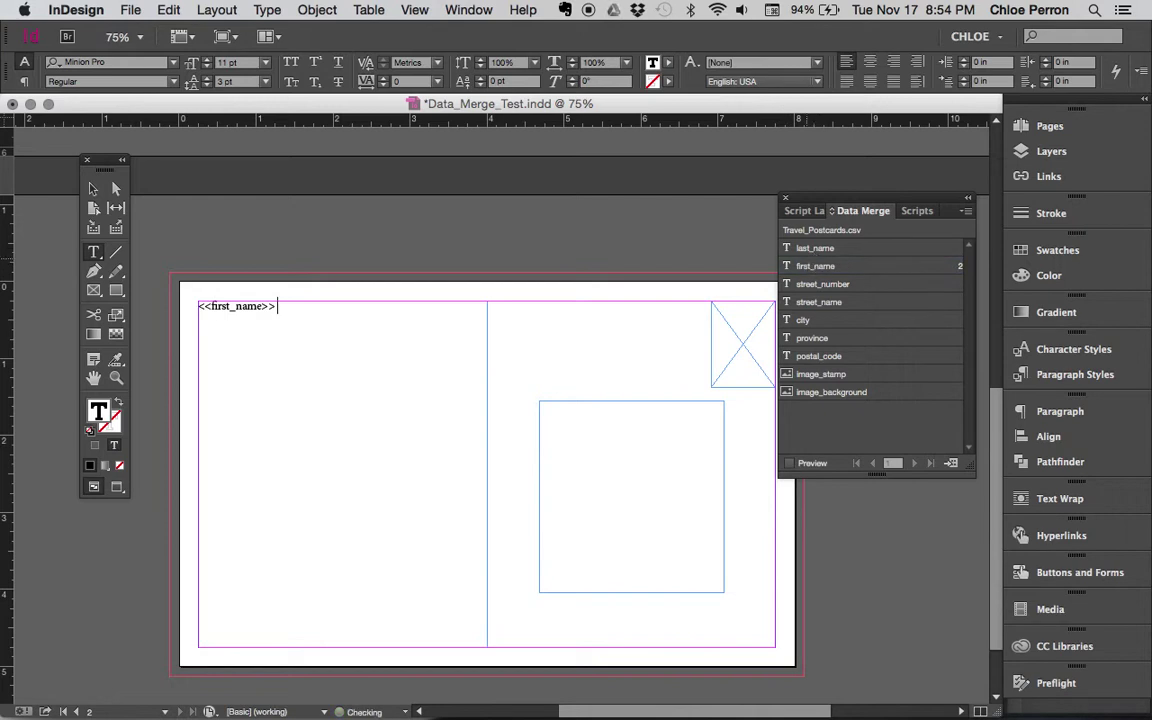
left_click(812, 248)
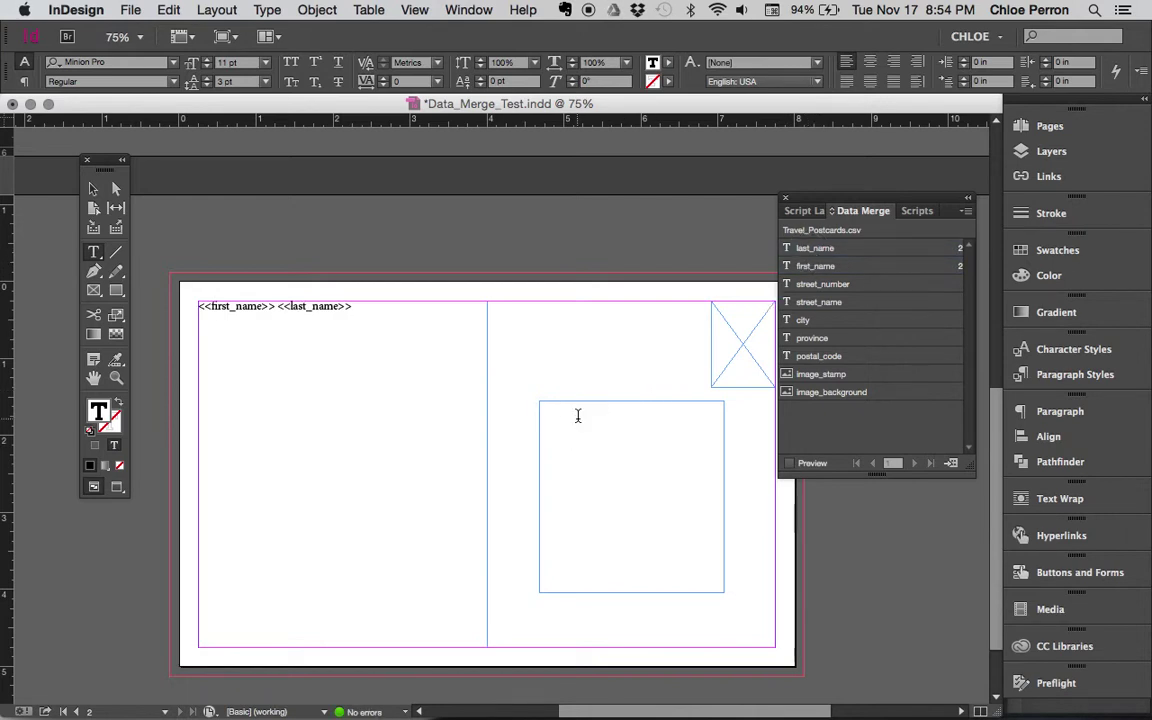
Step: Put first_name and last_name on separate lines in the address frame, and show hidden characters
left_click(576, 414)
left_click(804, 266)
key("Return")
left_click(822, 249)
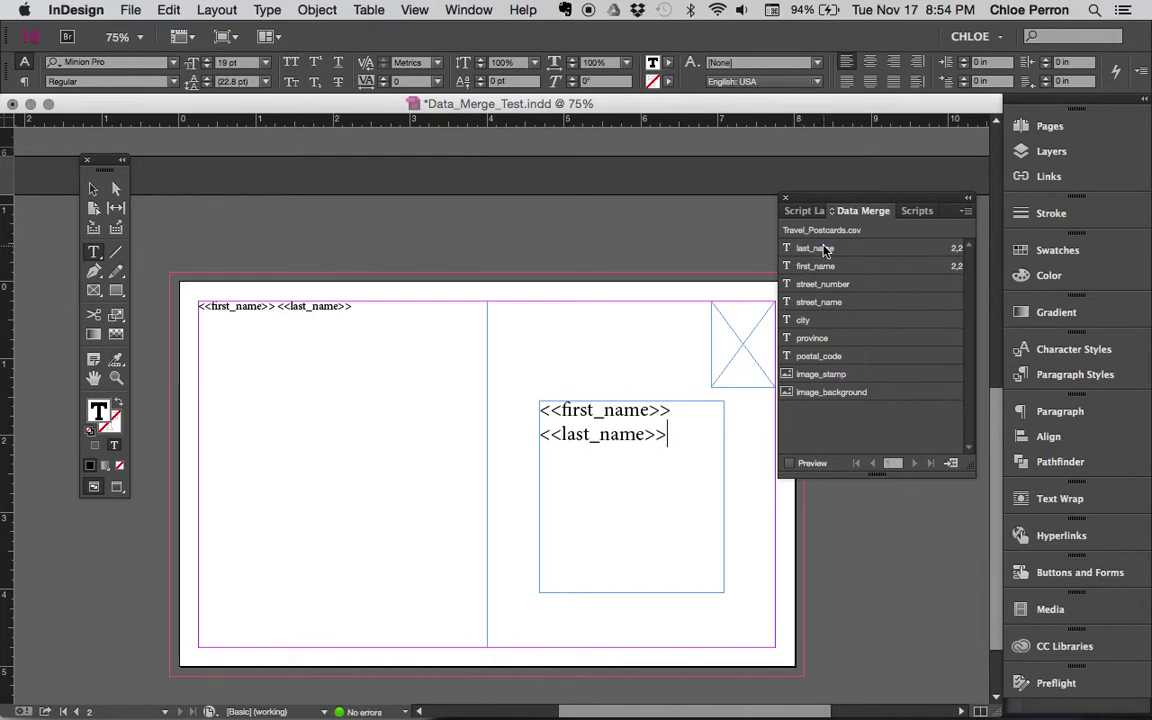
key("Return")
left_click(316, 10)
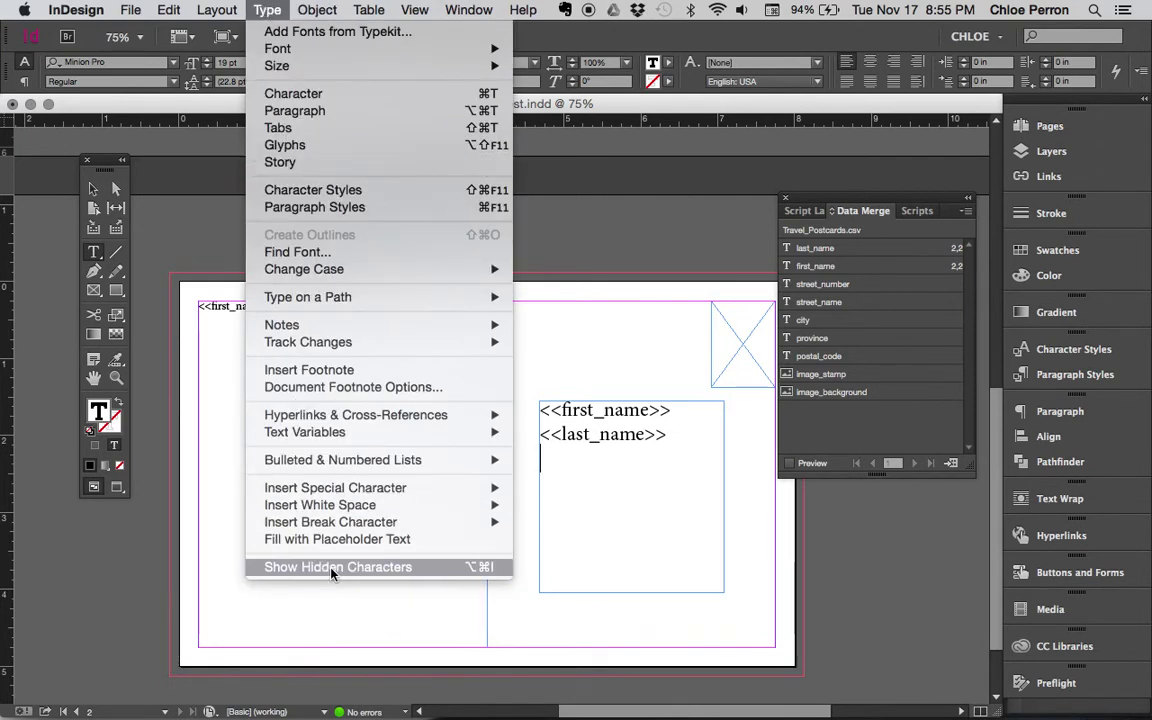
left_click(332, 570)
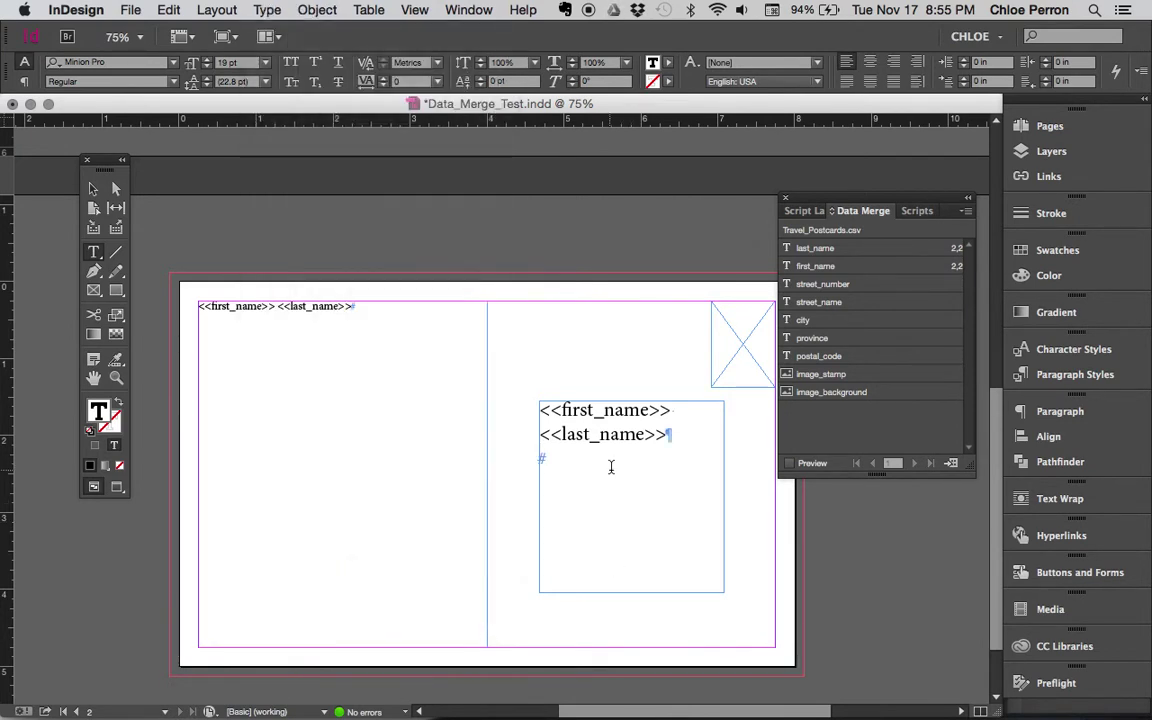
Step: Add street_number, street_name, city, province and postal_code fields to the address frame
left_click(830, 285)
left_click(828, 303)
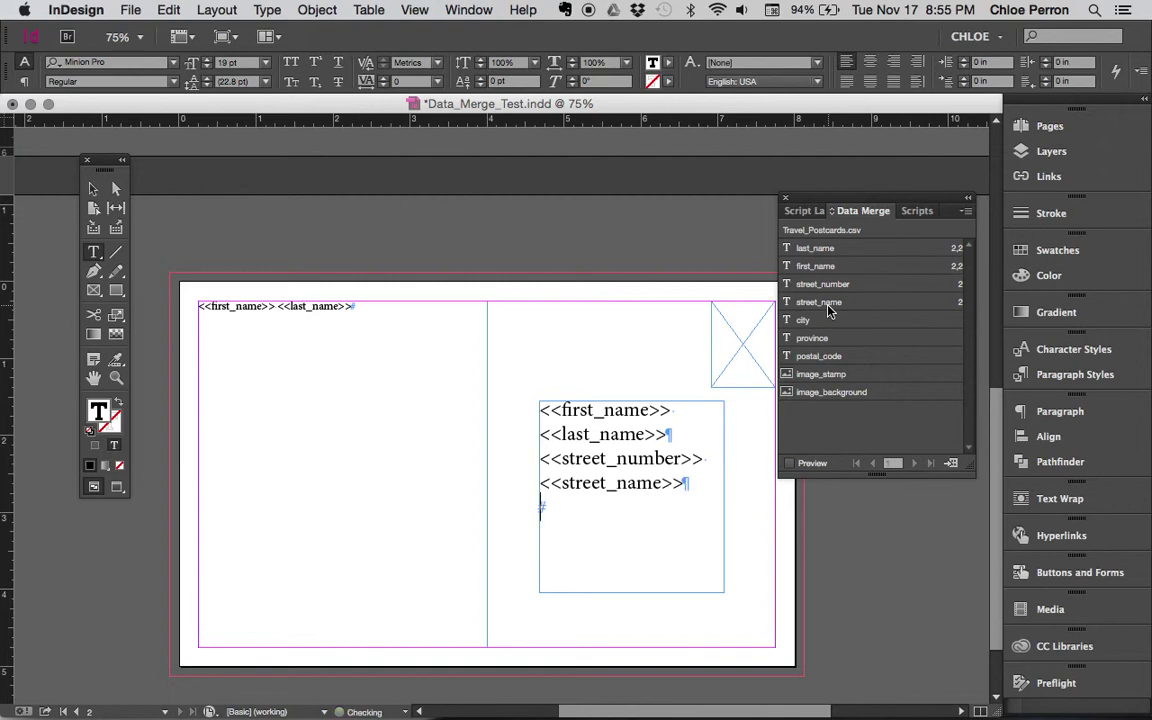
left_click(826, 322)
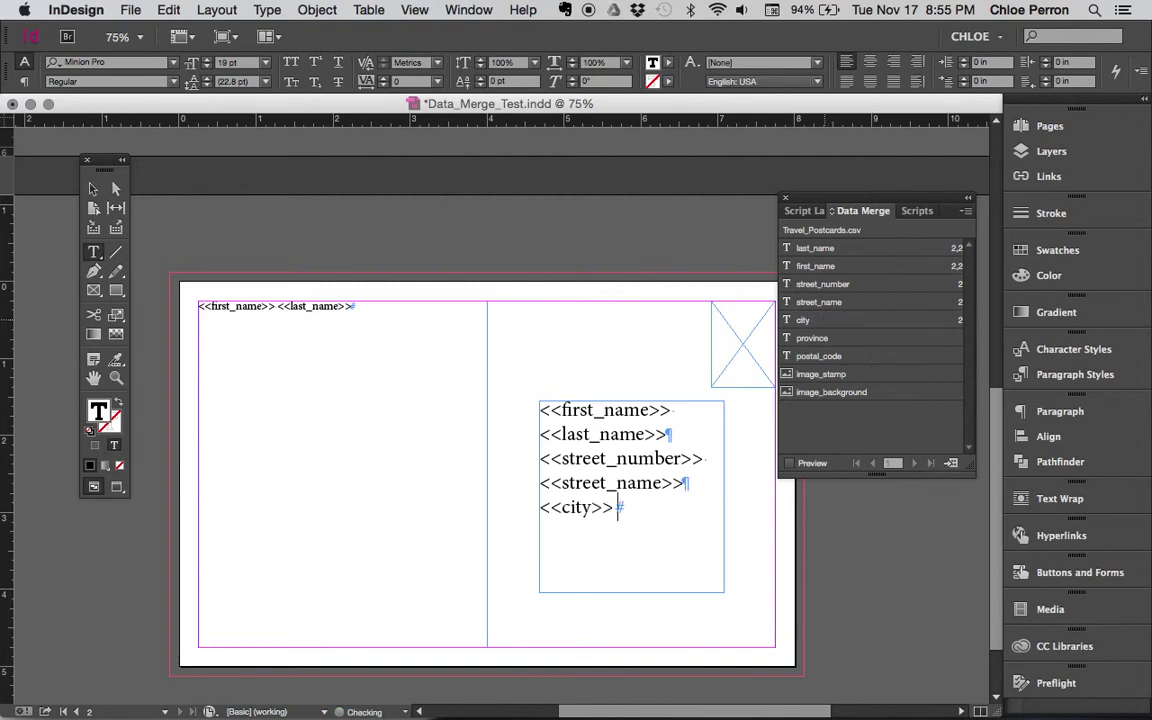
left_click(825, 341)
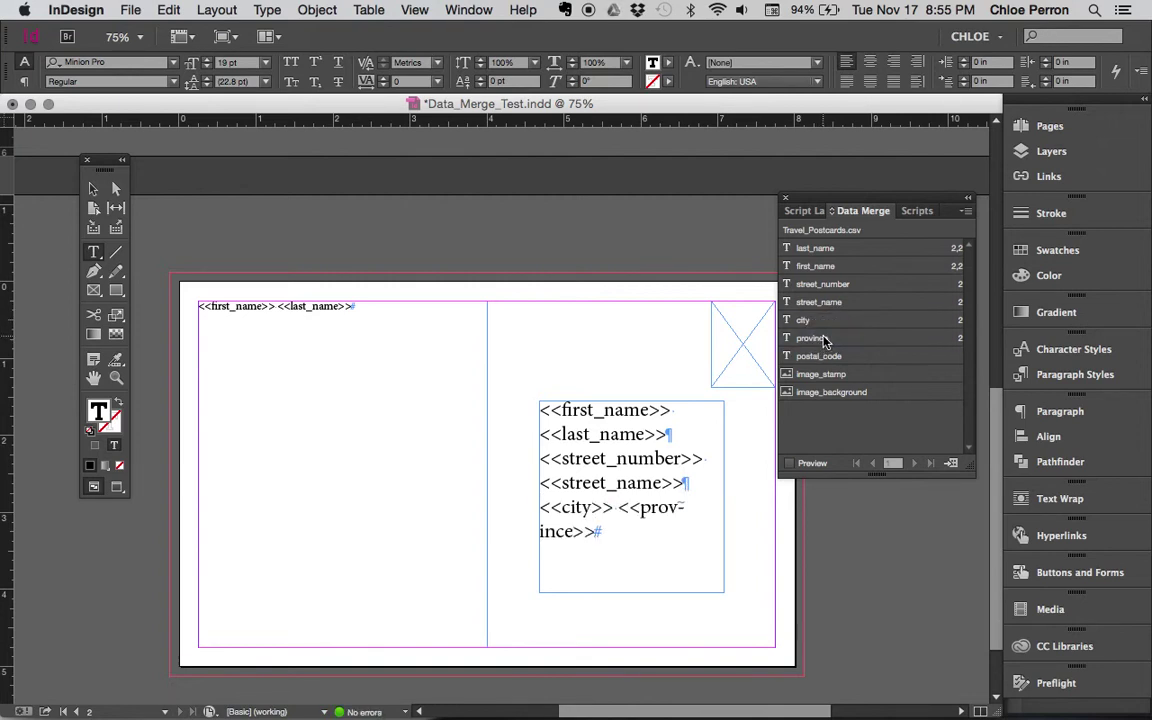
left_click(818, 356)
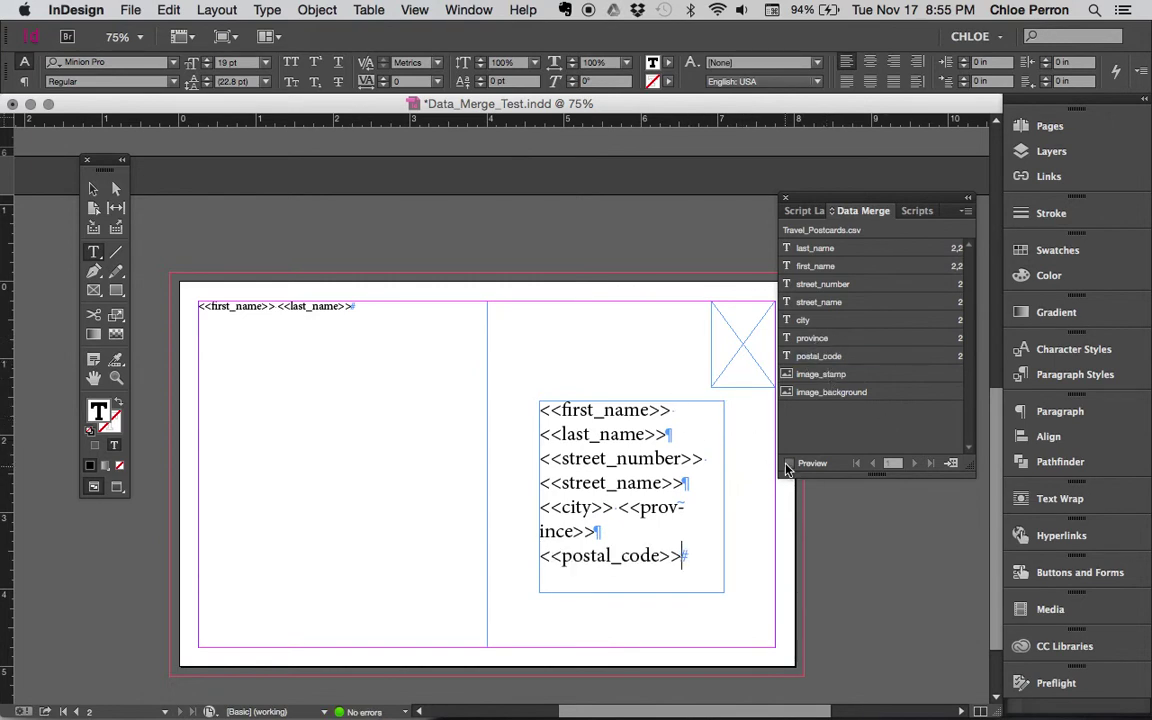
left_click(746, 366)
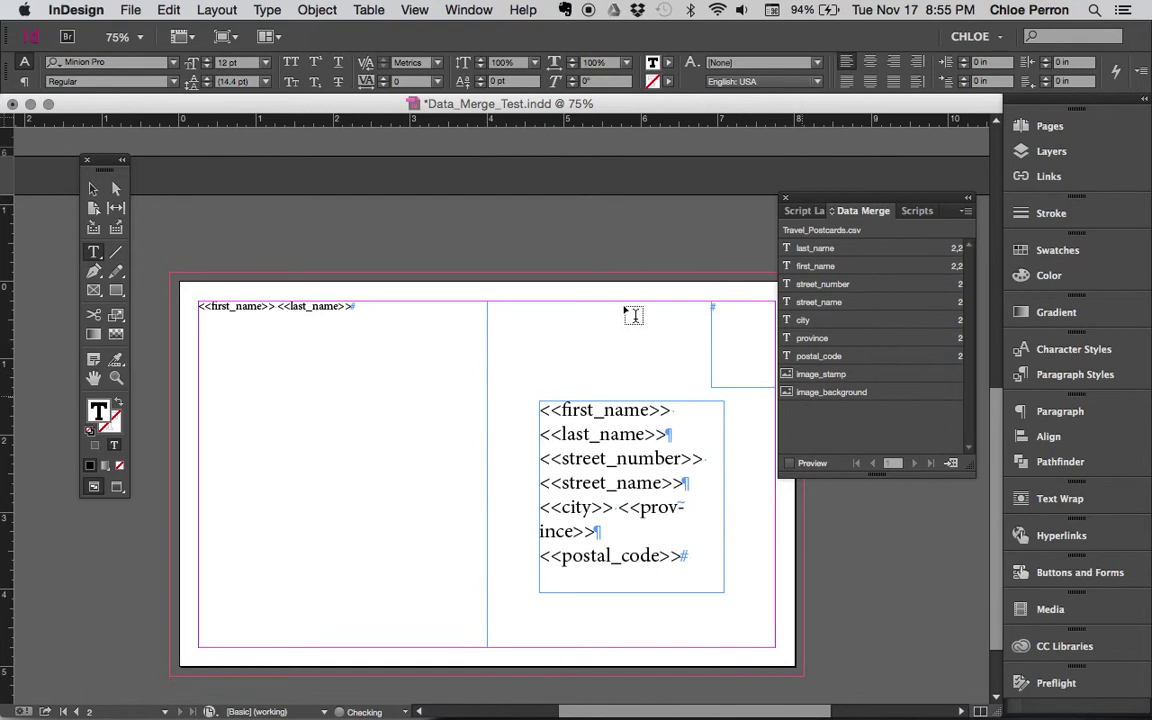
Step: Undo the stray text frame and assign the image_stamp field to the stamp frame
key("super+z")
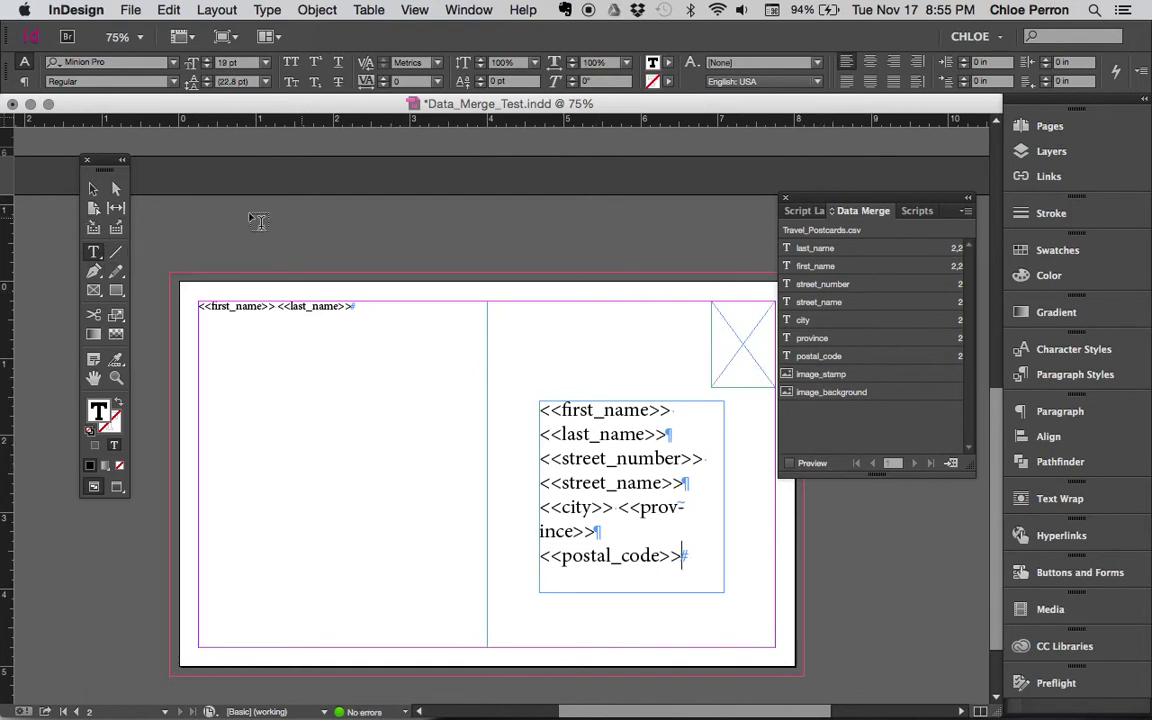
left_click(95, 191)
left_click(740, 335)
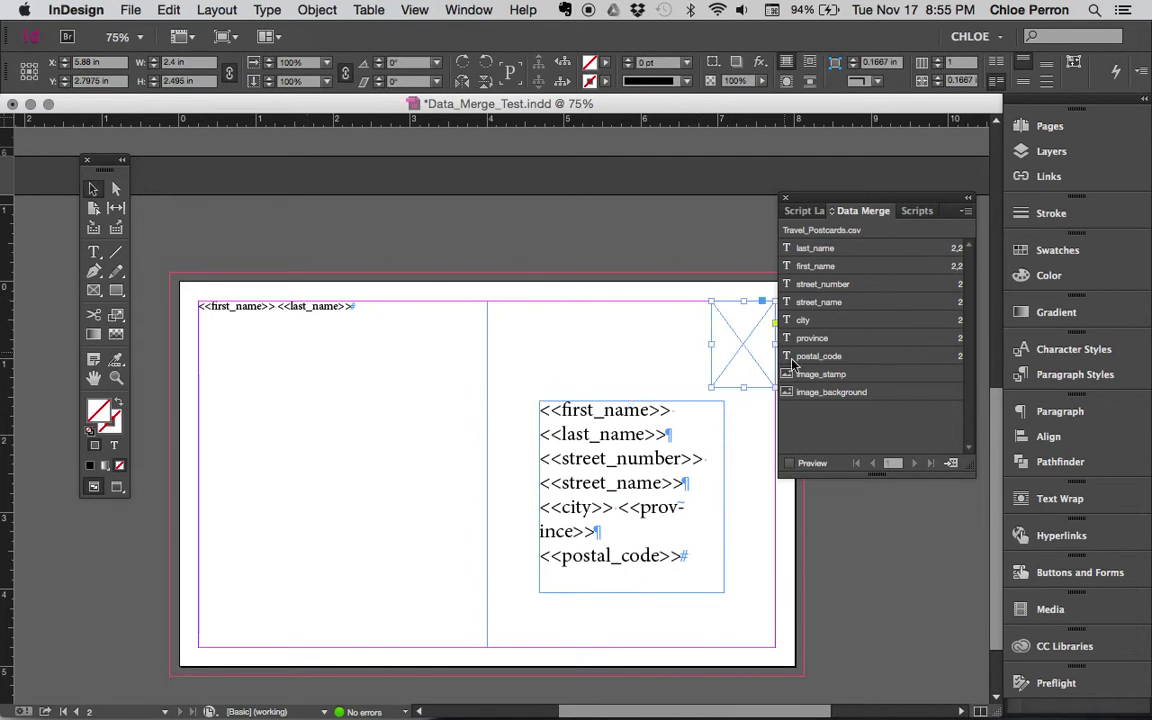
left_click(815, 374)
Step: Assign image_background to the large page 1 frame and turn on merge Preview
scroll(524, 352, "up", 10)
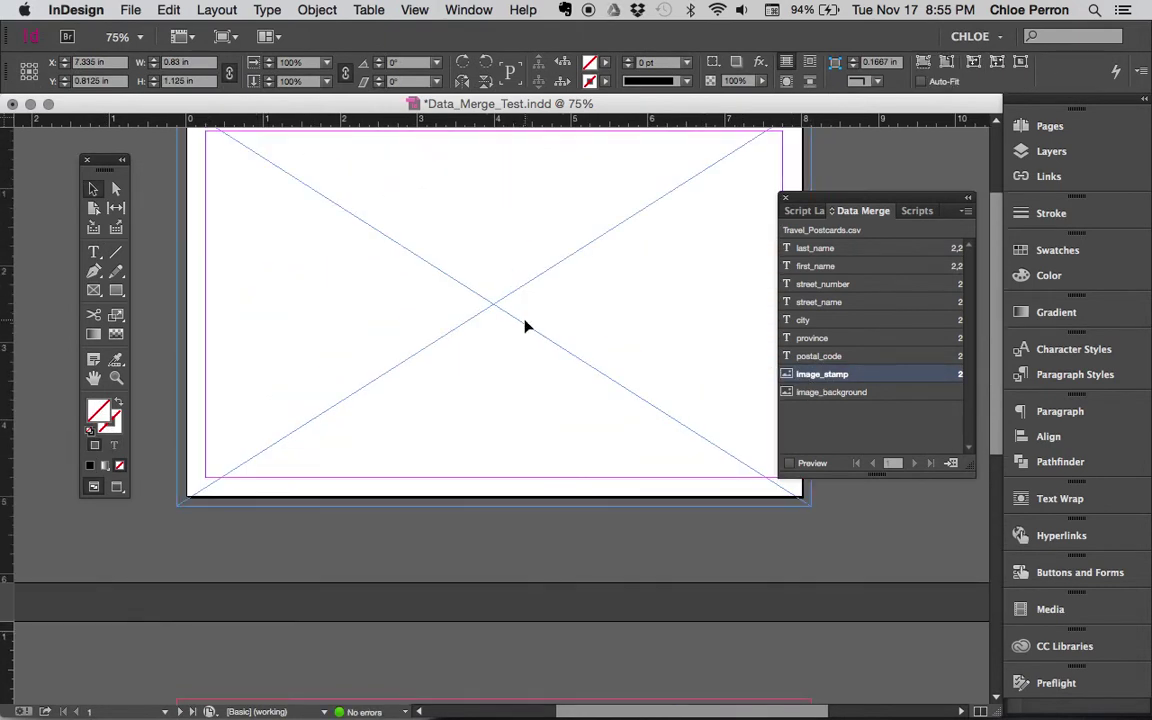
left_click(757, 403)
left_click(835, 394)
left_click(784, 465)
key("shift+Page_Down")
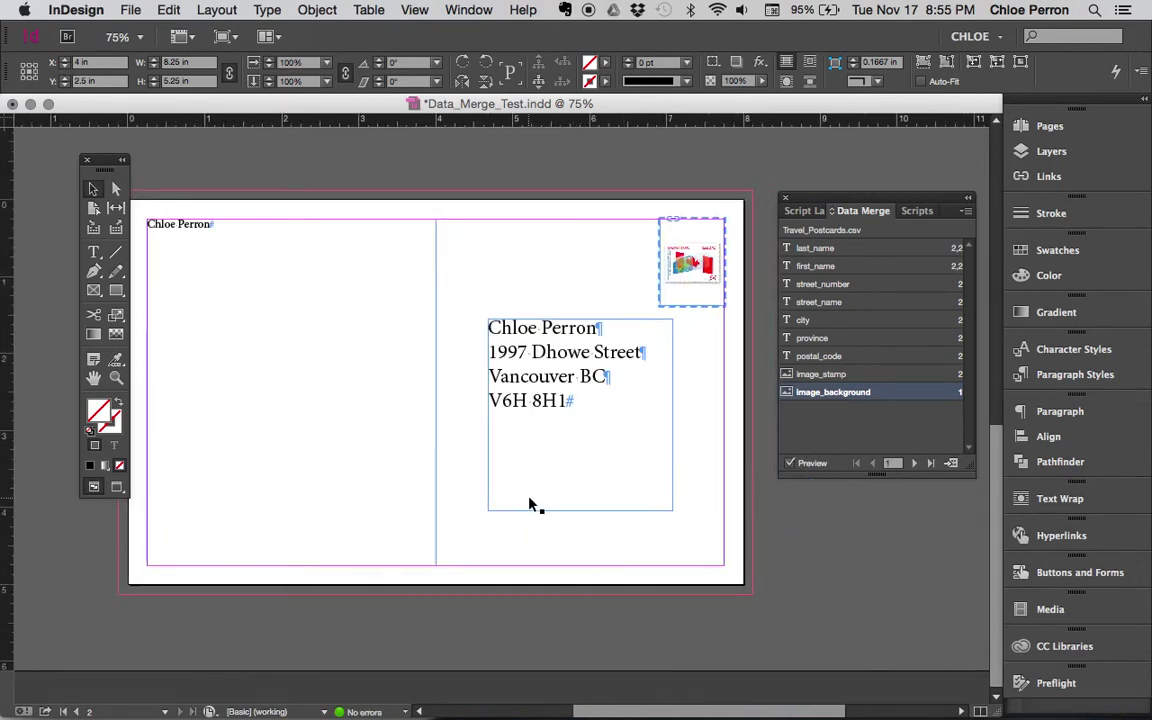
double_click(240, 236)
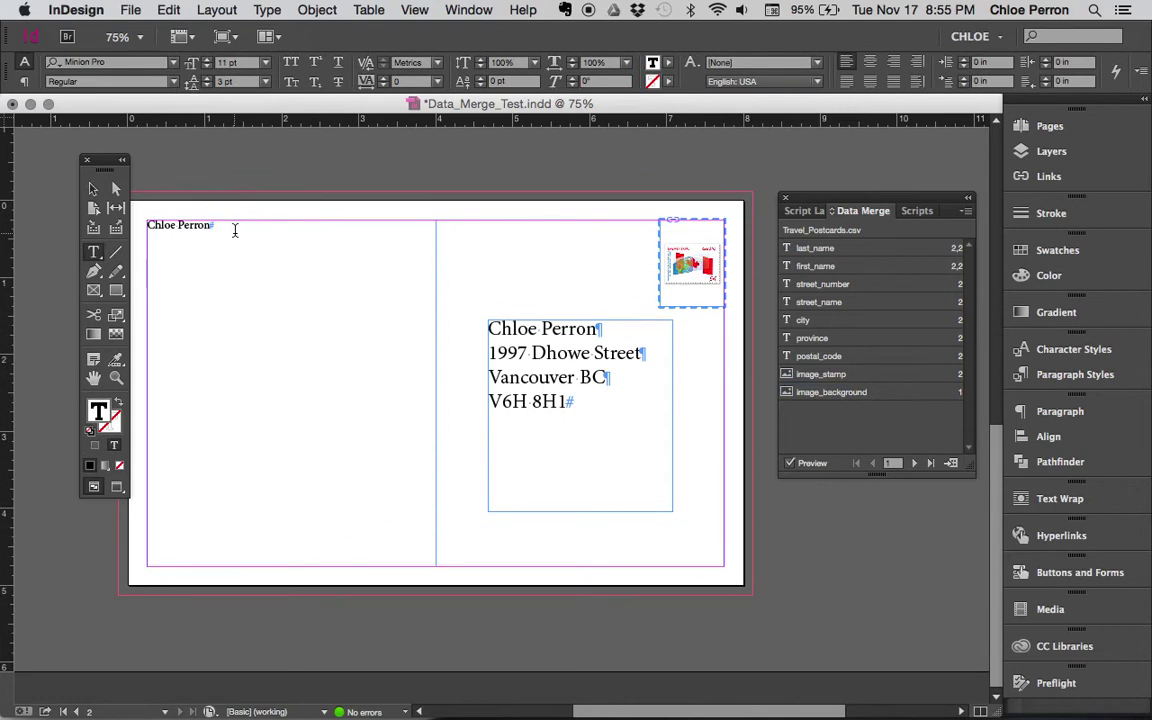
left_click(267, 10)
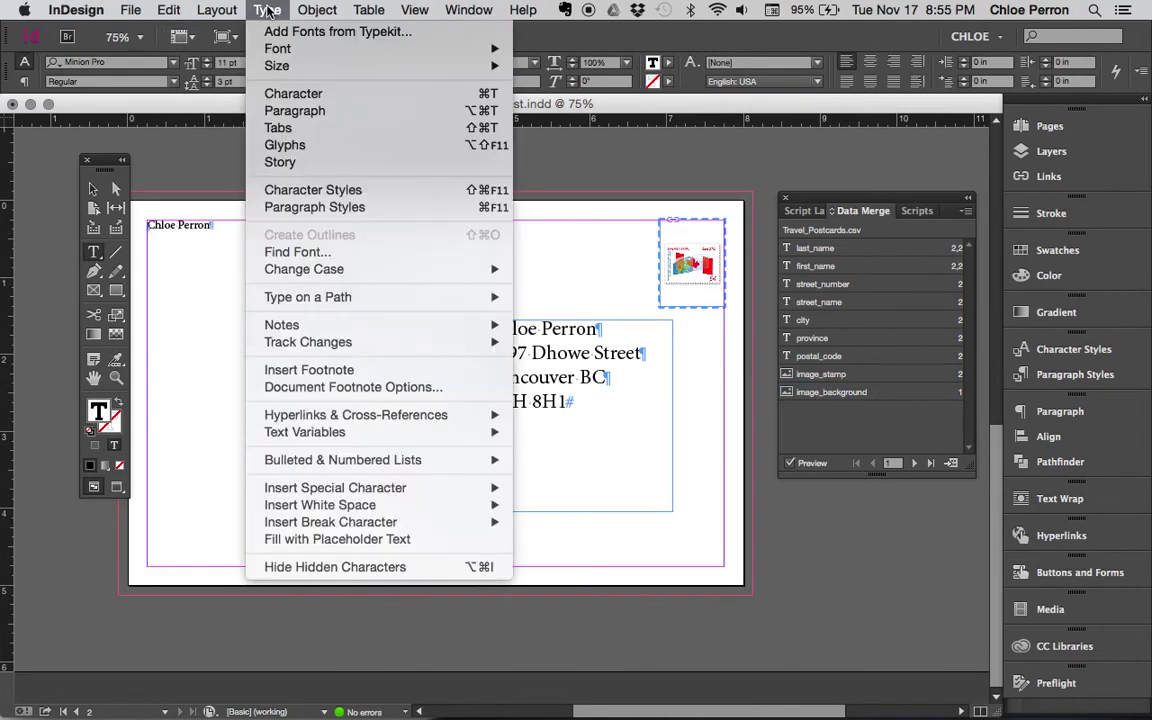
left_click(310, 539)
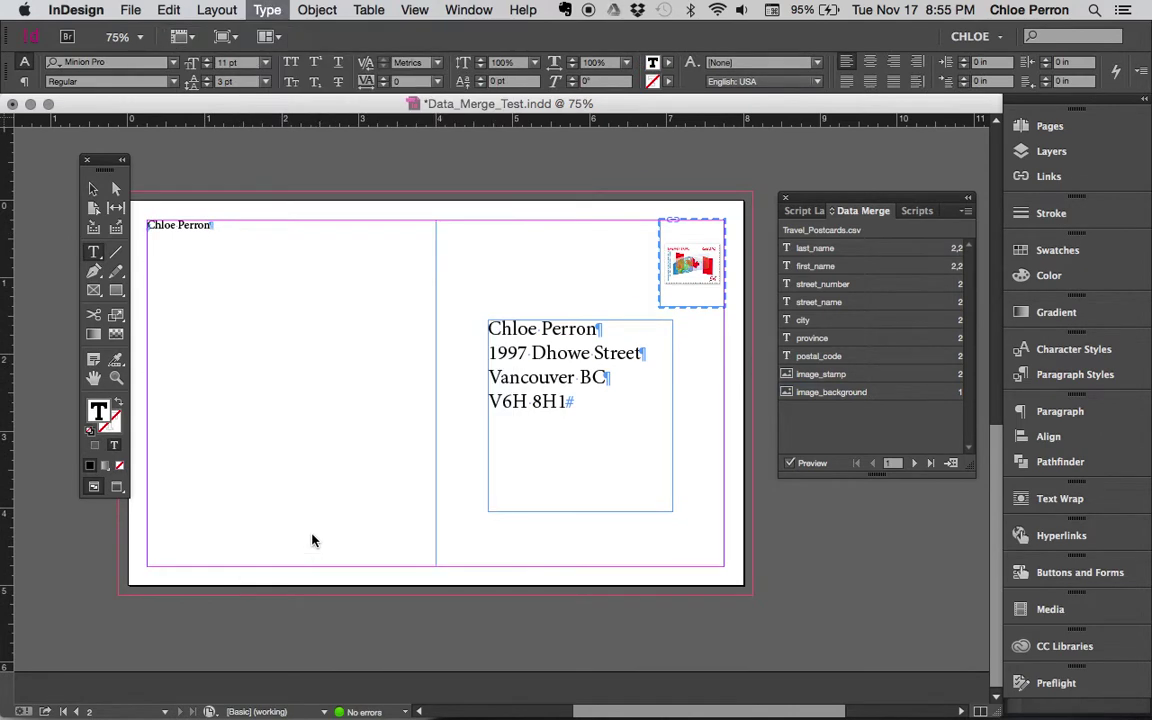
key("super+z")
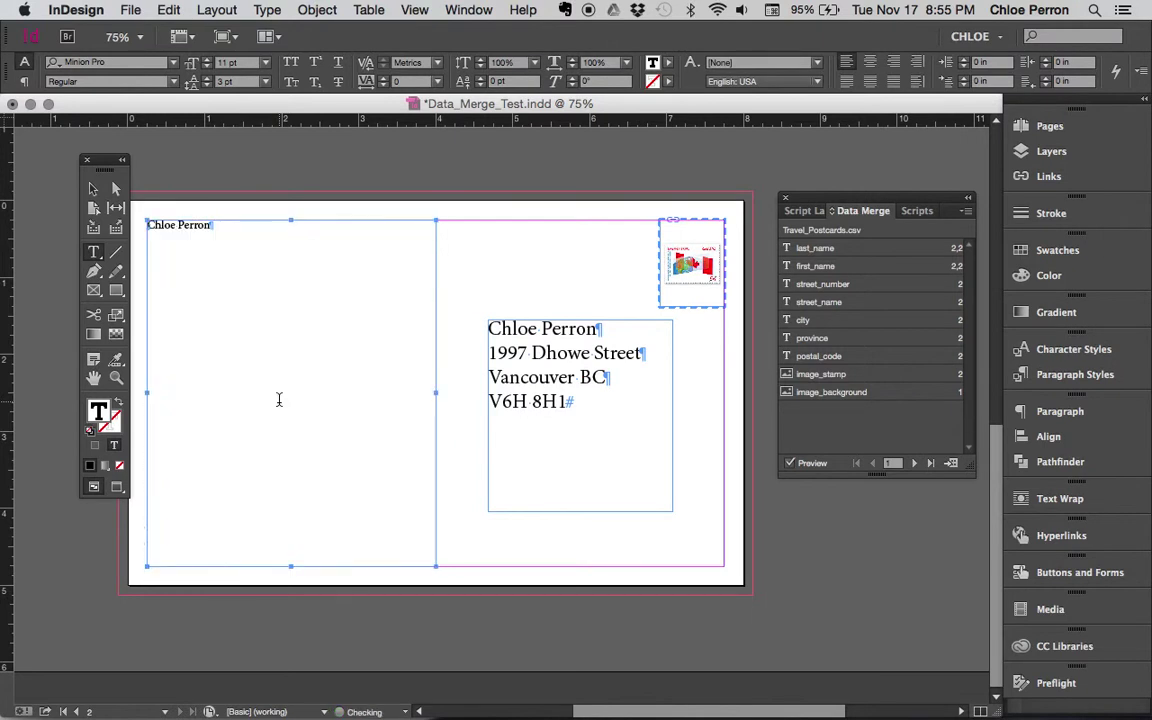
left_click(200, 462)
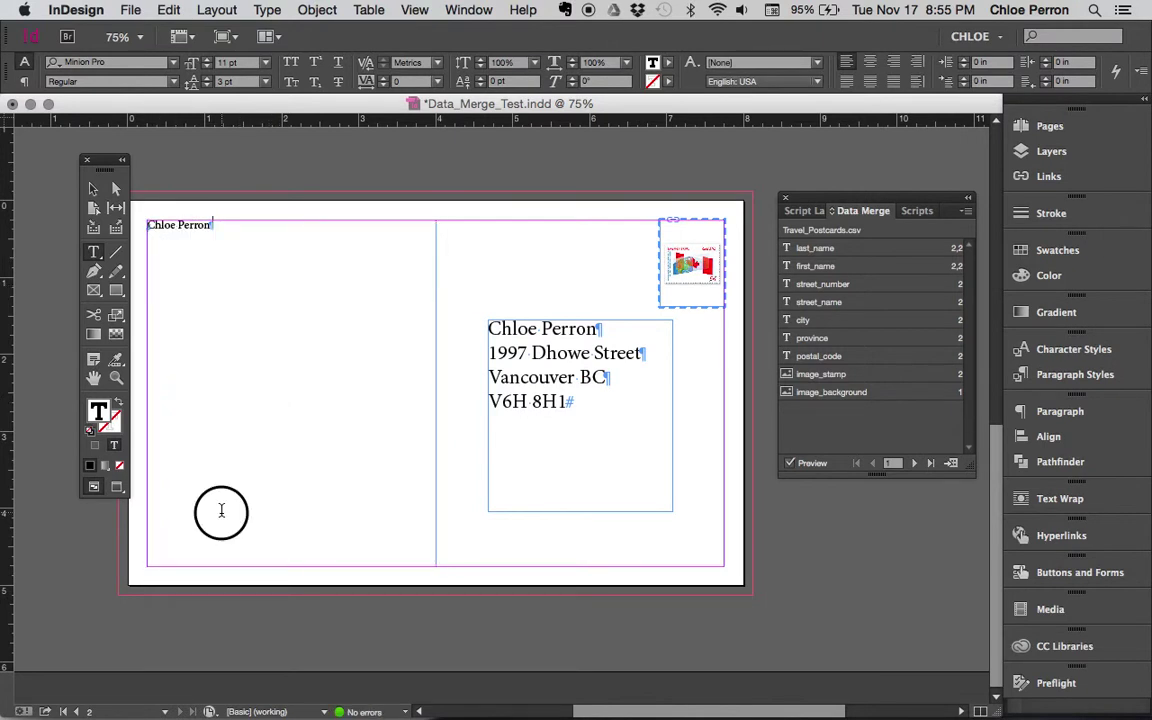
key("super+a")
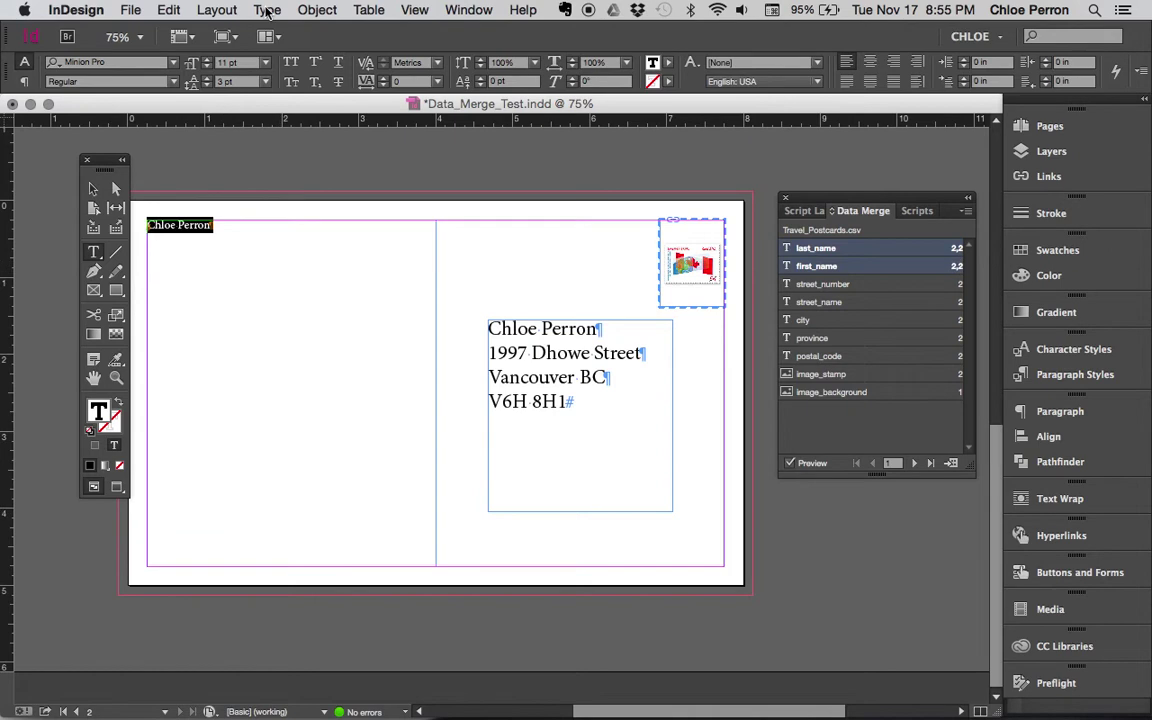
left_click(300, 10)
mouse_move(268, 12)
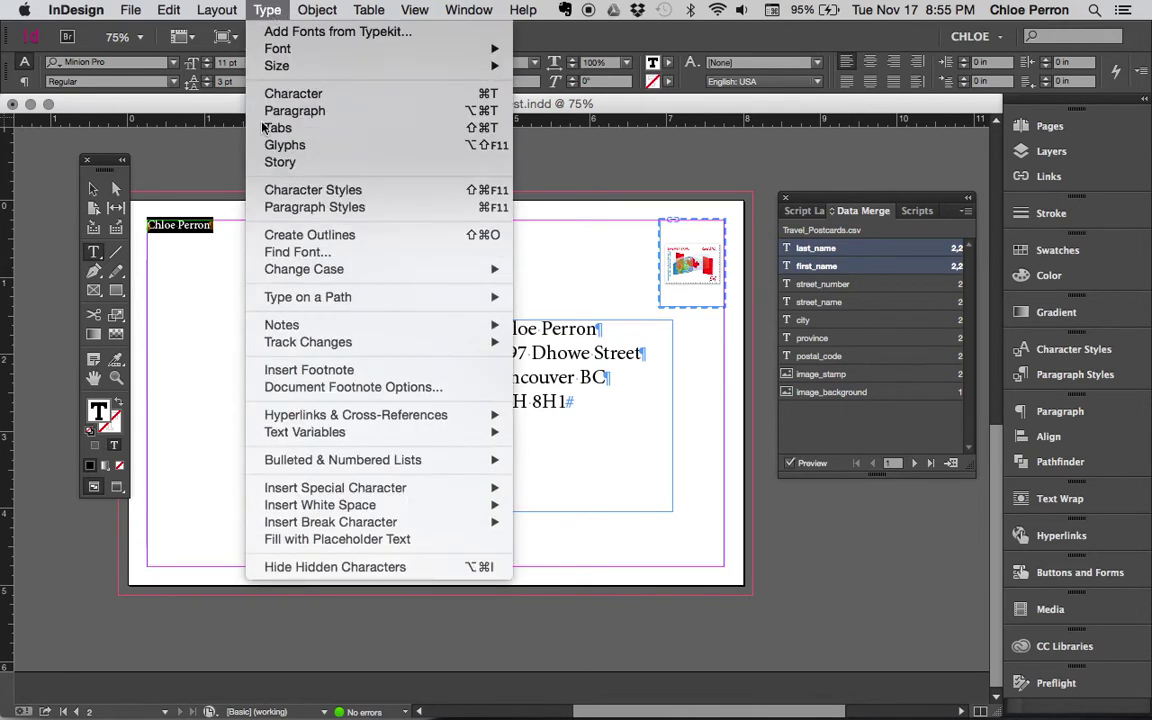
left_click(305, 539)
key("super+z")
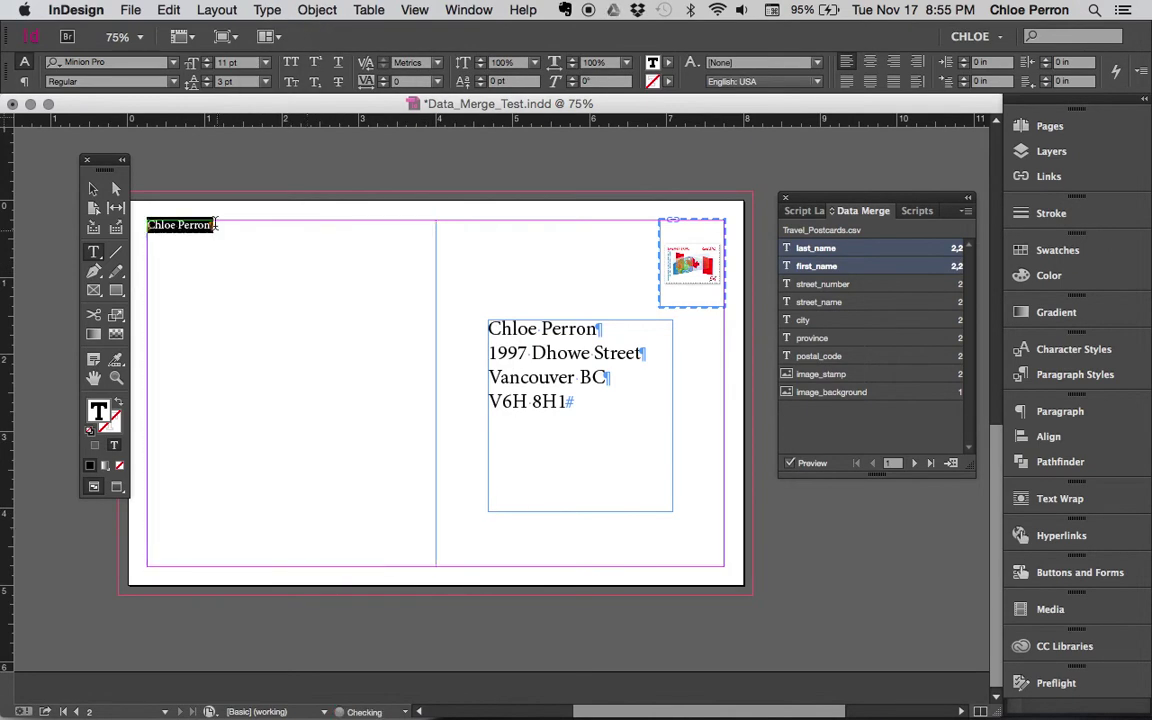
left_click(213, 230)
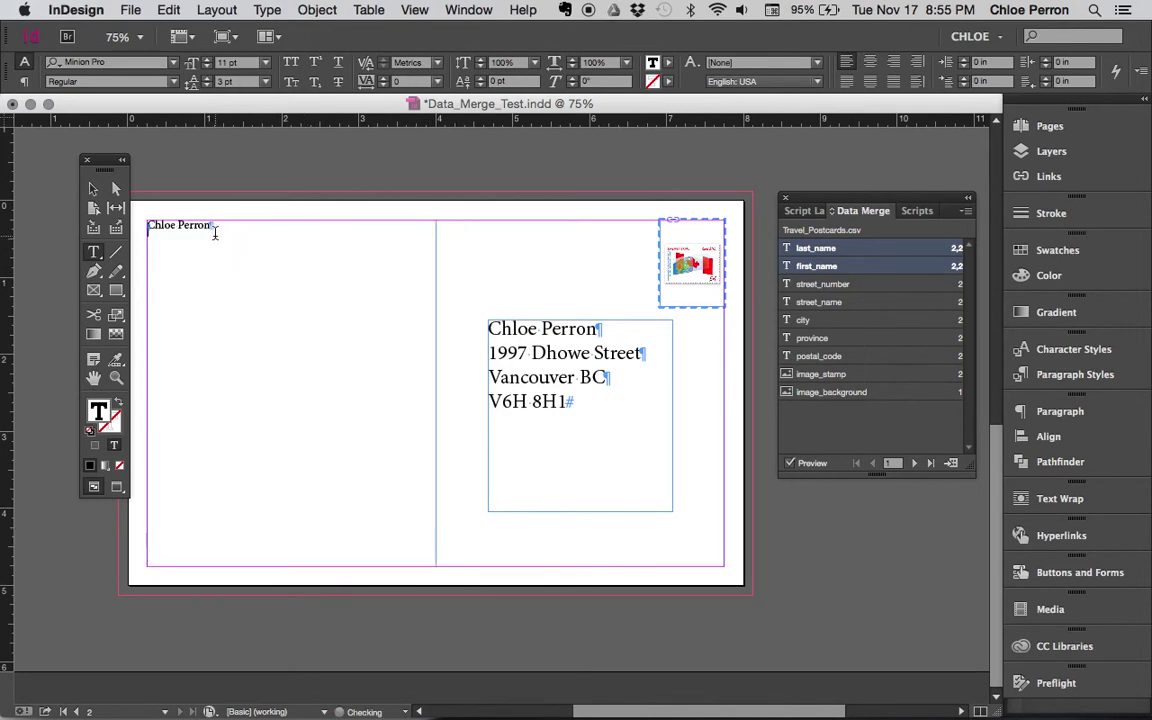
Step: Fill the left frame with placeholder text and select all of it
left_click(222, 10)
mouse_move(268, 10)
left_click(305, 539)
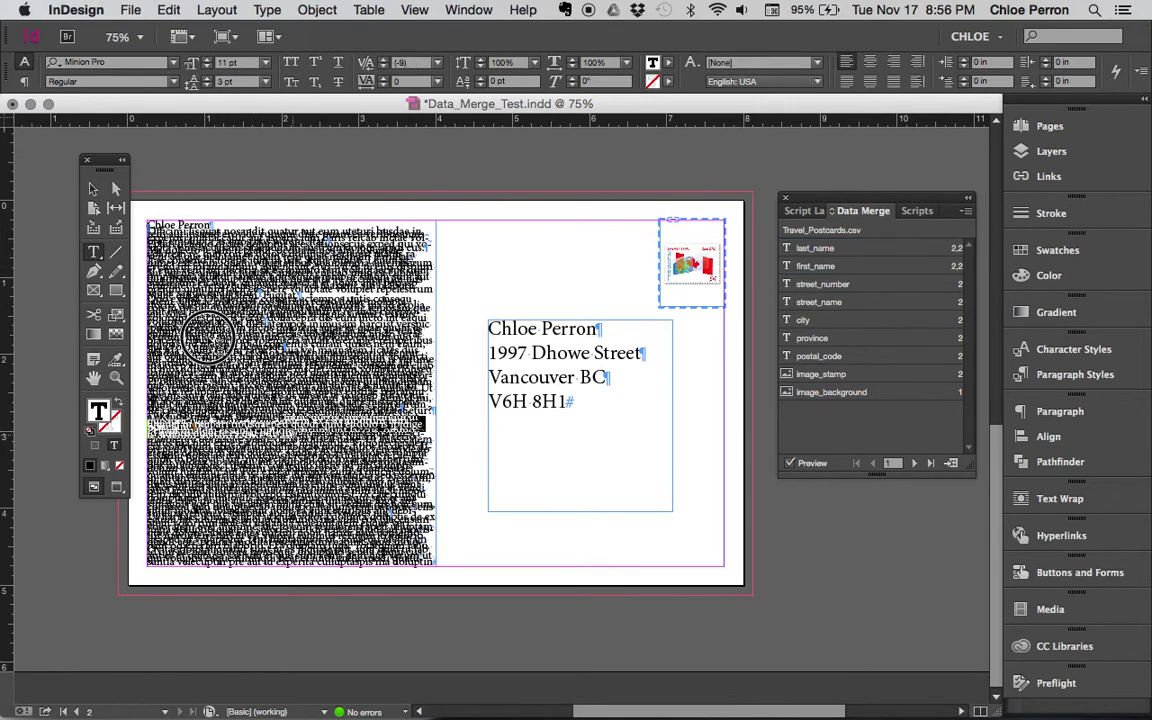
left_click(305, 334)
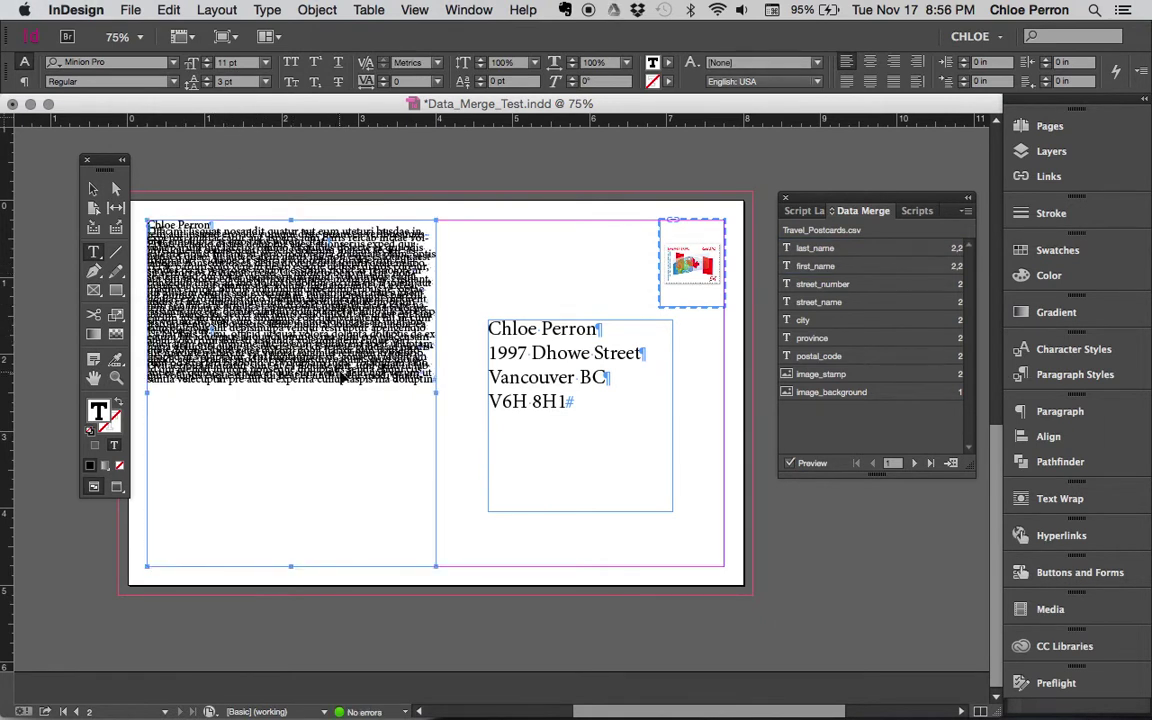
key("super+a")
Step: Set the placeholder text to 15 pt leading and 14 pt font size
left_click(207, 82)
left_click(207, 82)
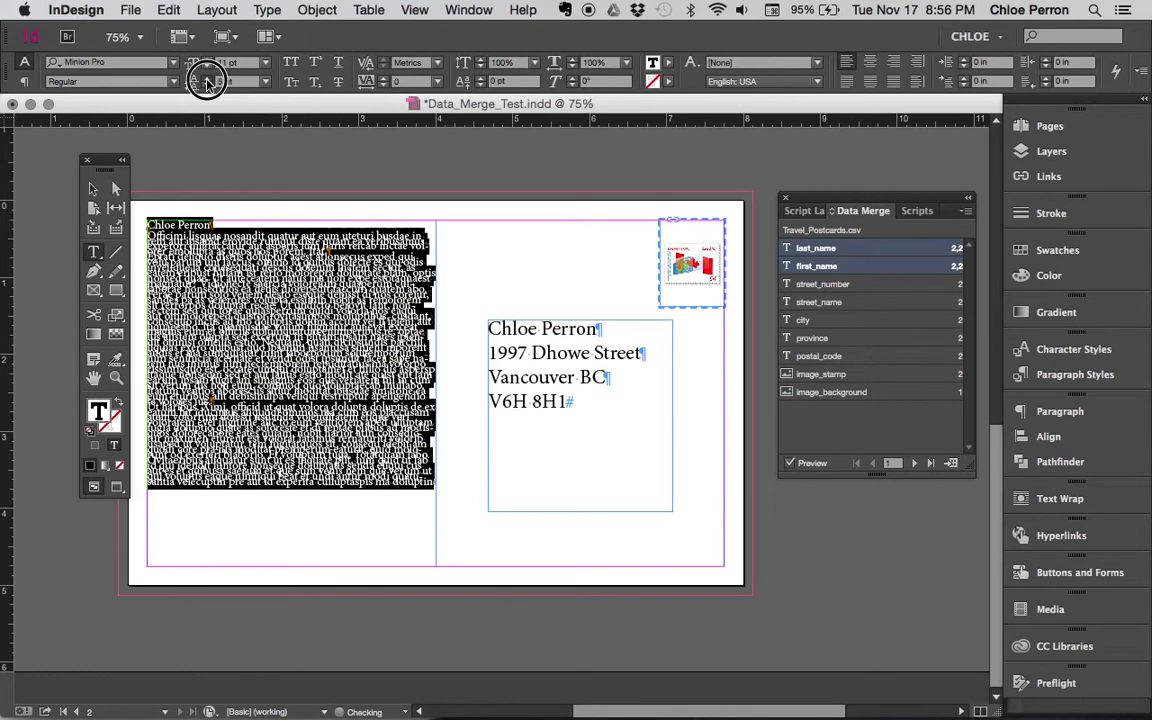
left_click(207, 82)
left_click(207, 82)
left_click(207, 82)
left_click(207, 82)
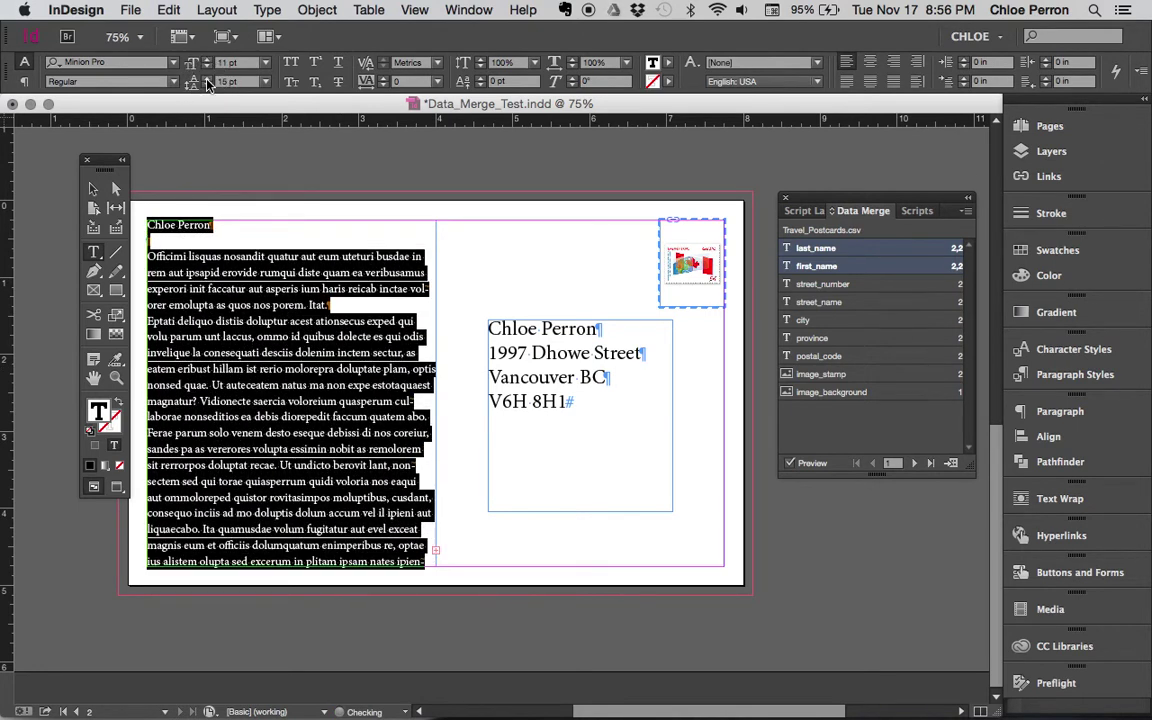
left_click(205, 60)
left_click(205, 60)
left_click(205, 60)
left_click(205, 60)
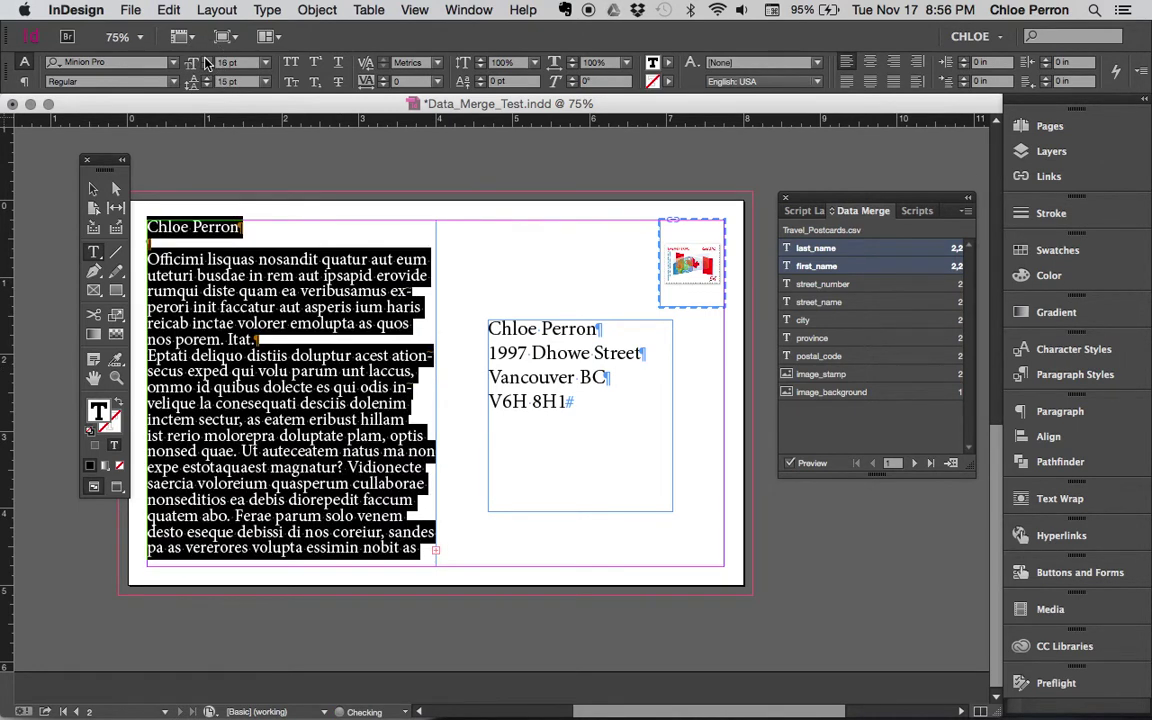
left_click(205, 66)
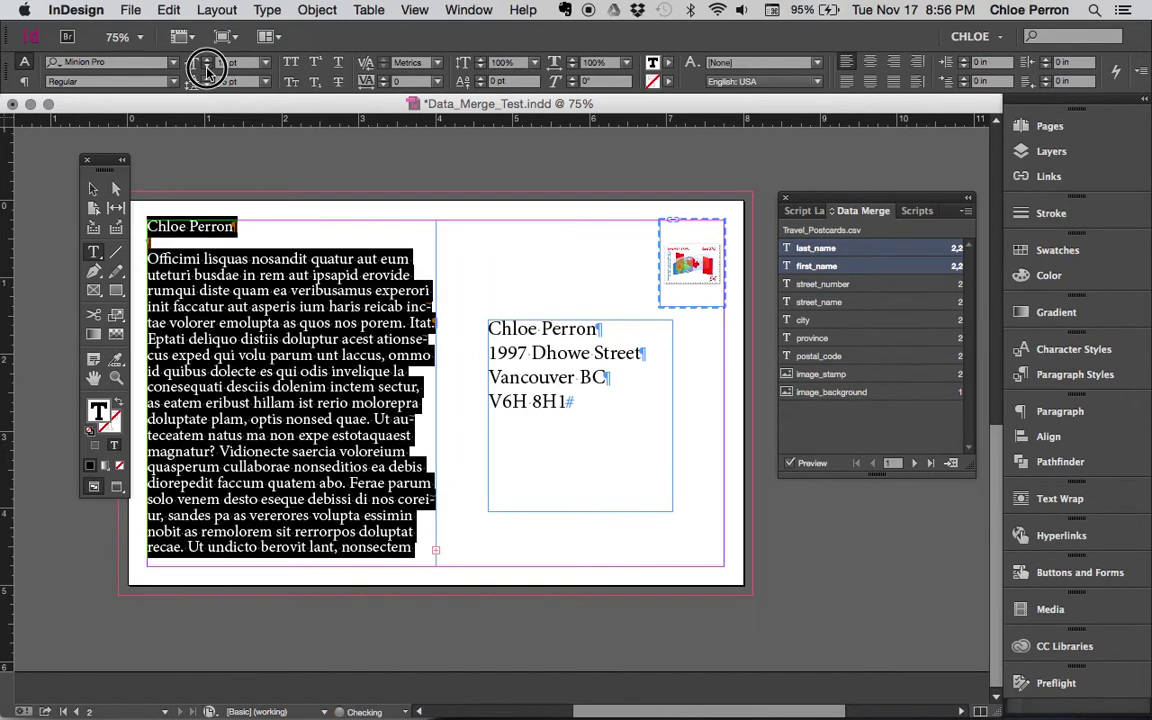
left_click(205, 66)
Step: Delete extra placeholder paragraphs to leave a short message of about six lines
left_click(262, 240)
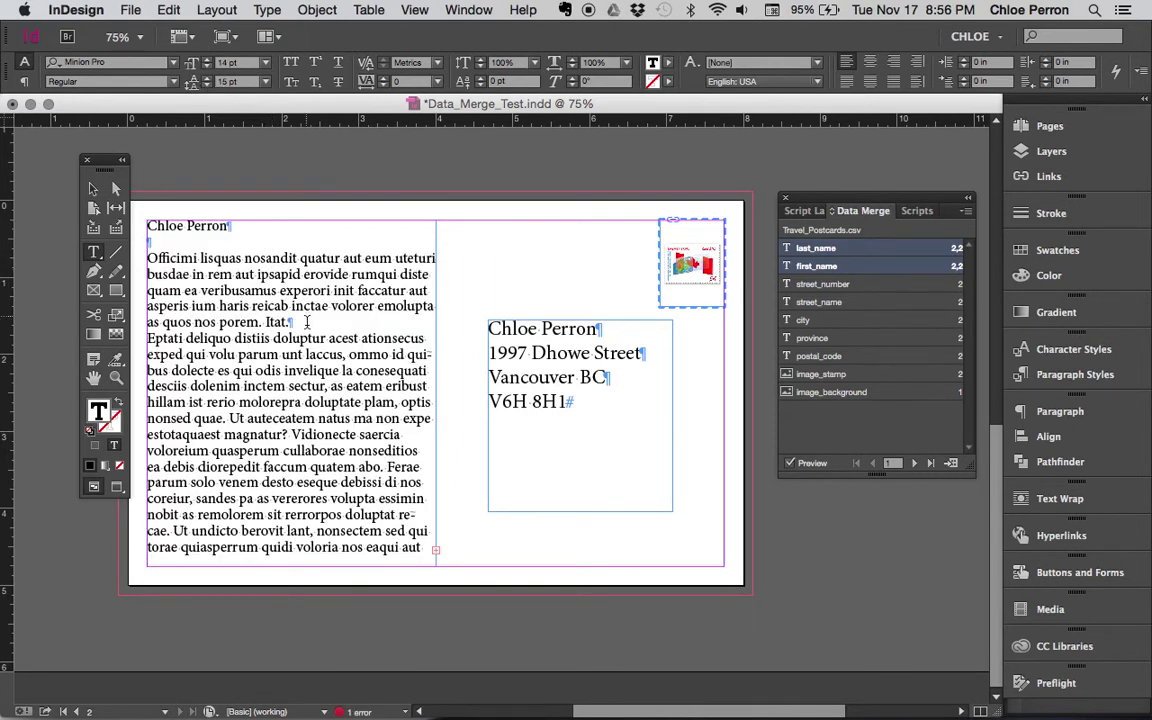
left_click_drag(290, 322, 136, 257)
key("Delete")
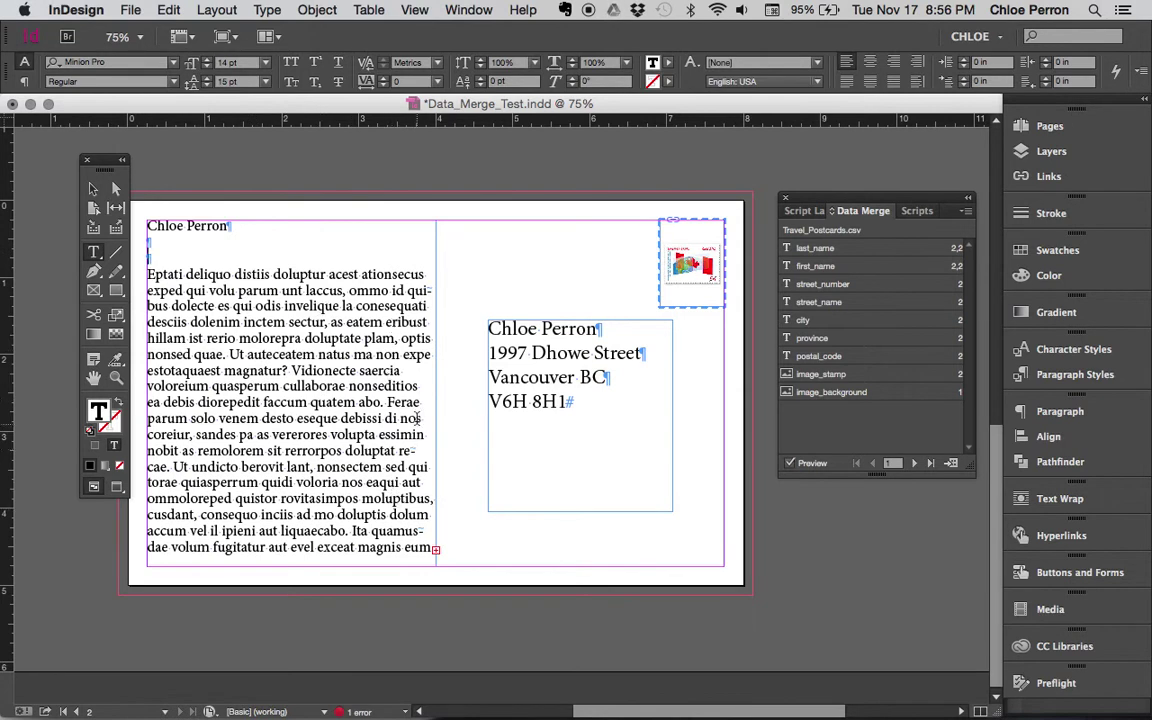
left_click_drag(377, 403, 103, 288)
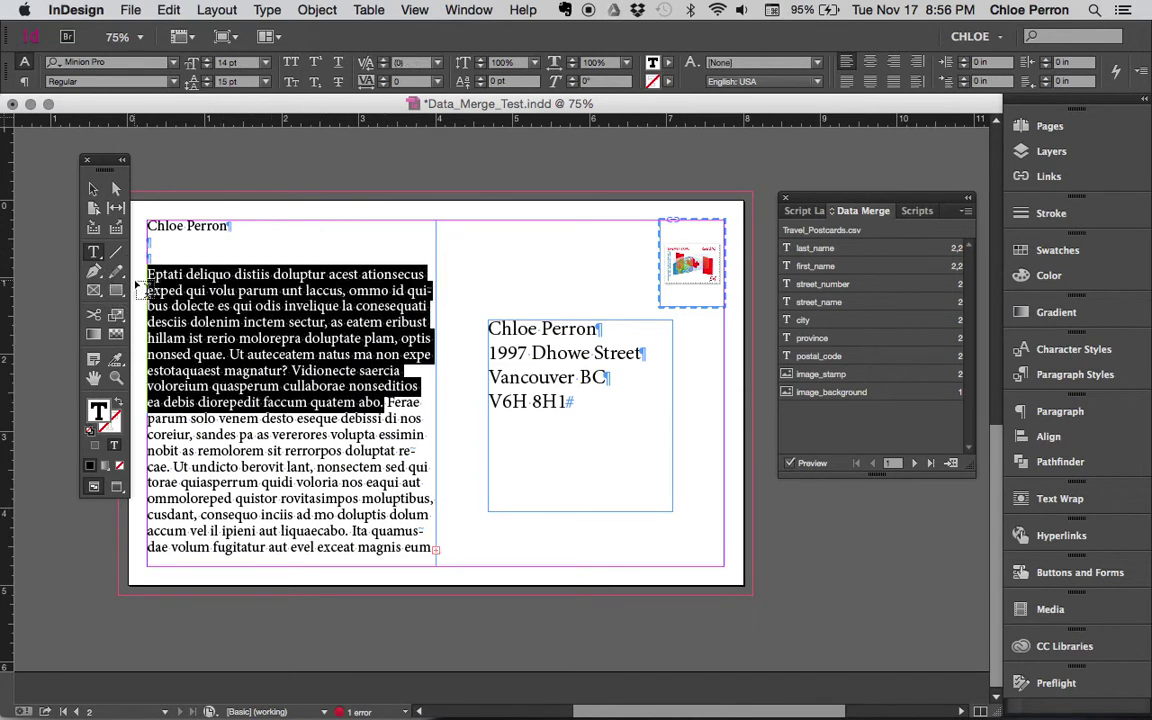
key("Delete")
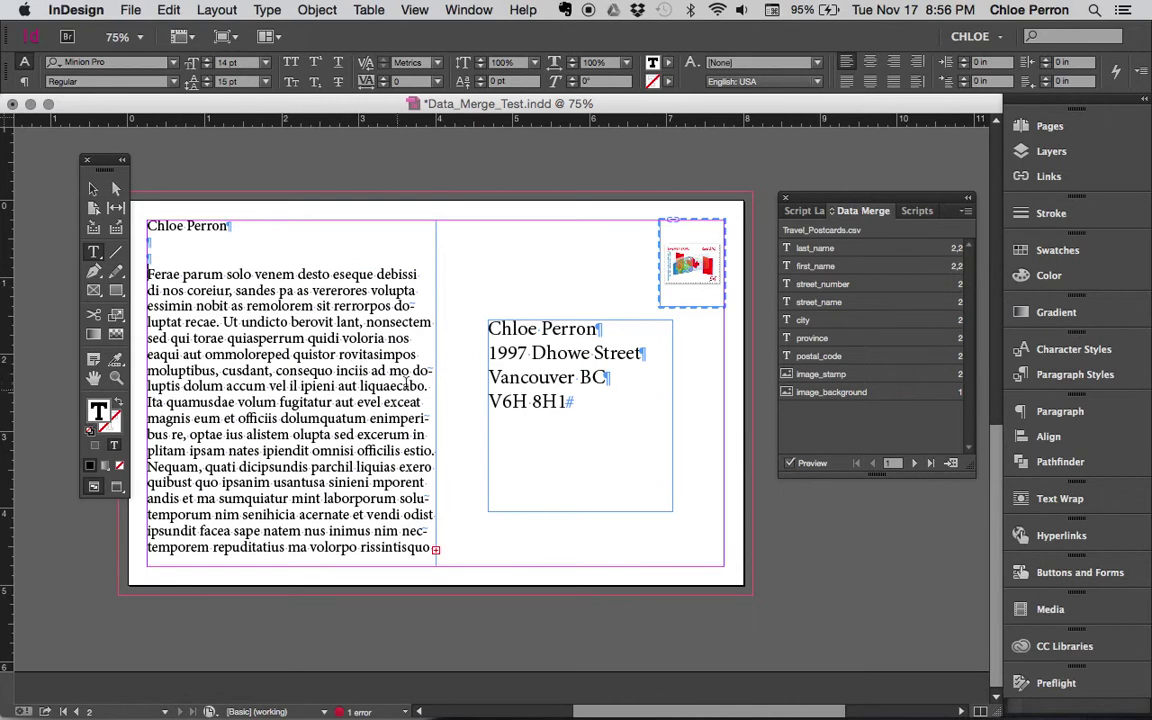
left_click_drag(405, 383, 110, 265)
key("Delete")
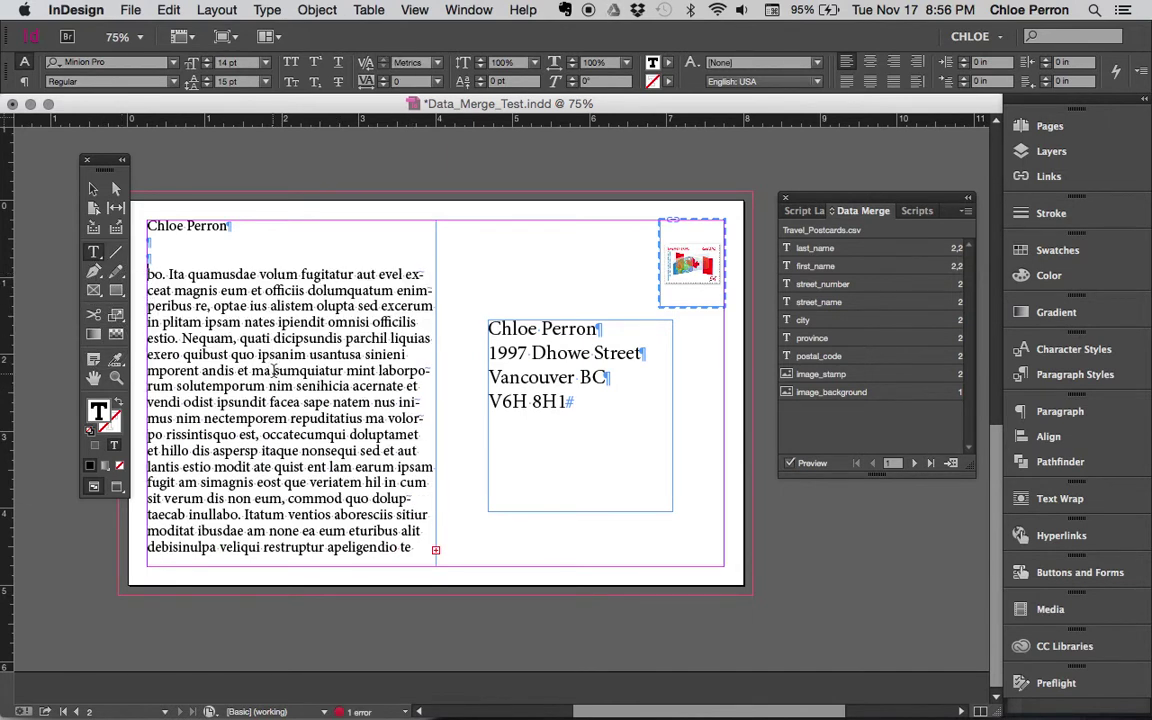
left_click_drag(331, 403, 125, 268)
key("Delete")
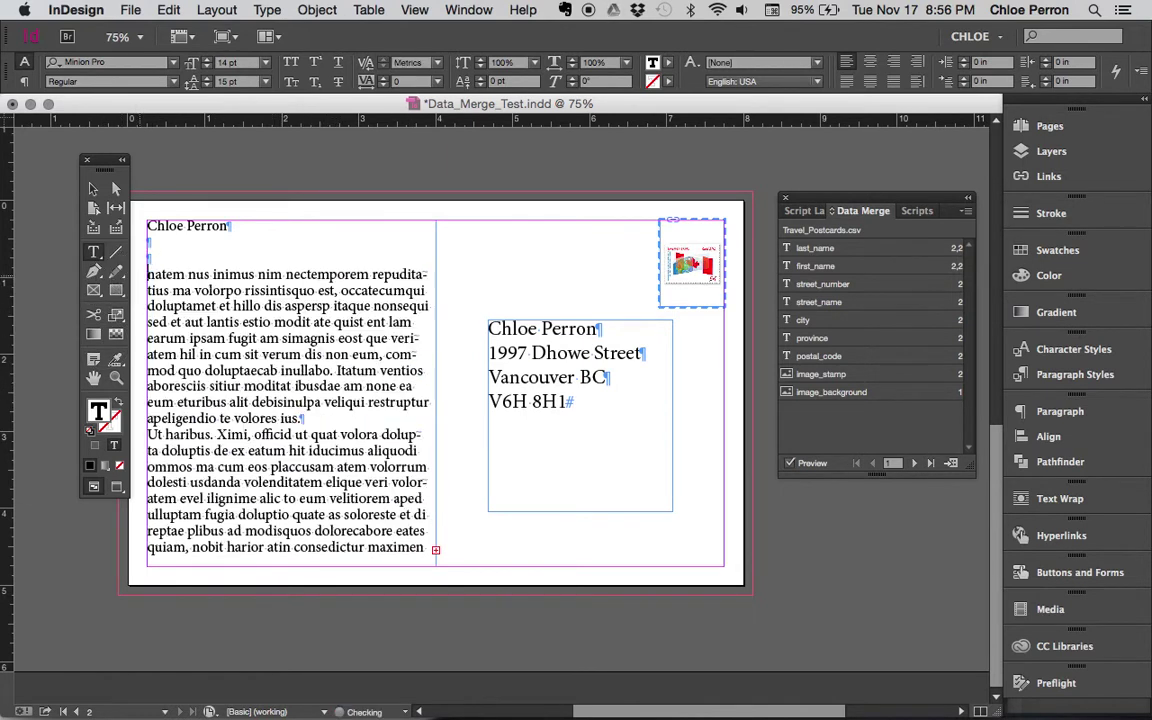
left_click_drag(310, 424, 149, 265)
key("Delete")
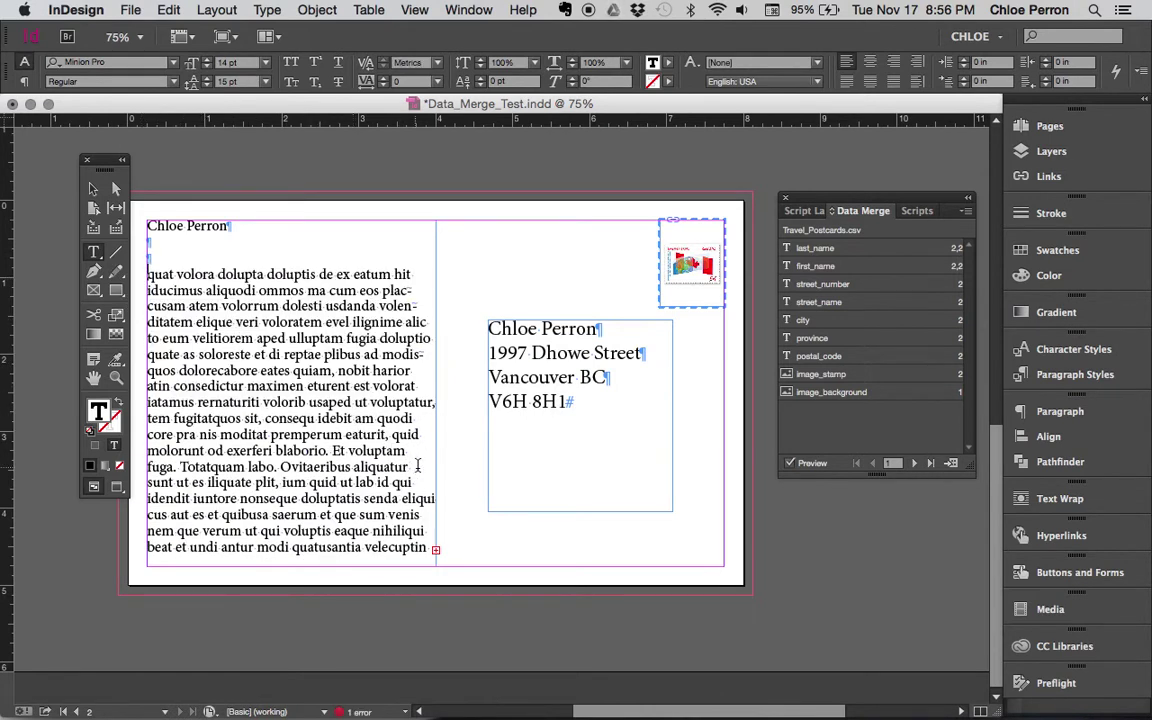
left_click_drag(417, 465, 152, 262)
key("Delete")
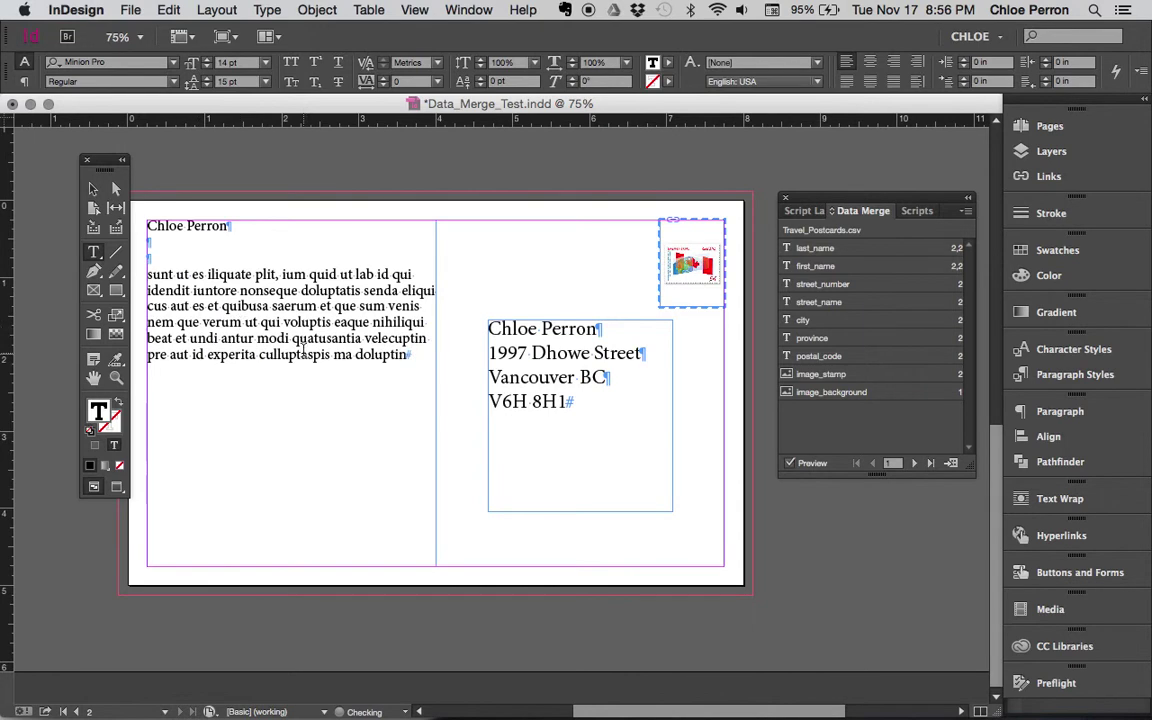
Step: Replace 'ium', 'quatusantia' and 'velecuptin' with first_name, first_name and last_name fields
double_click(295, 273)
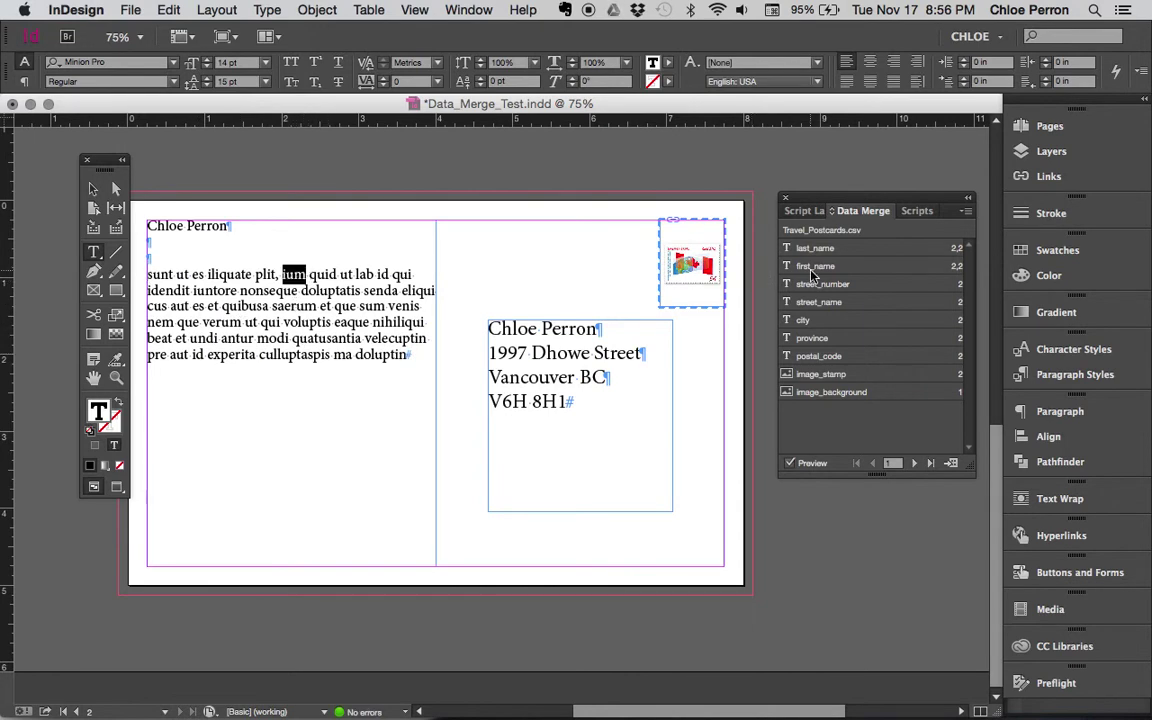
left_click(815, 266)
double_click(348, 338)
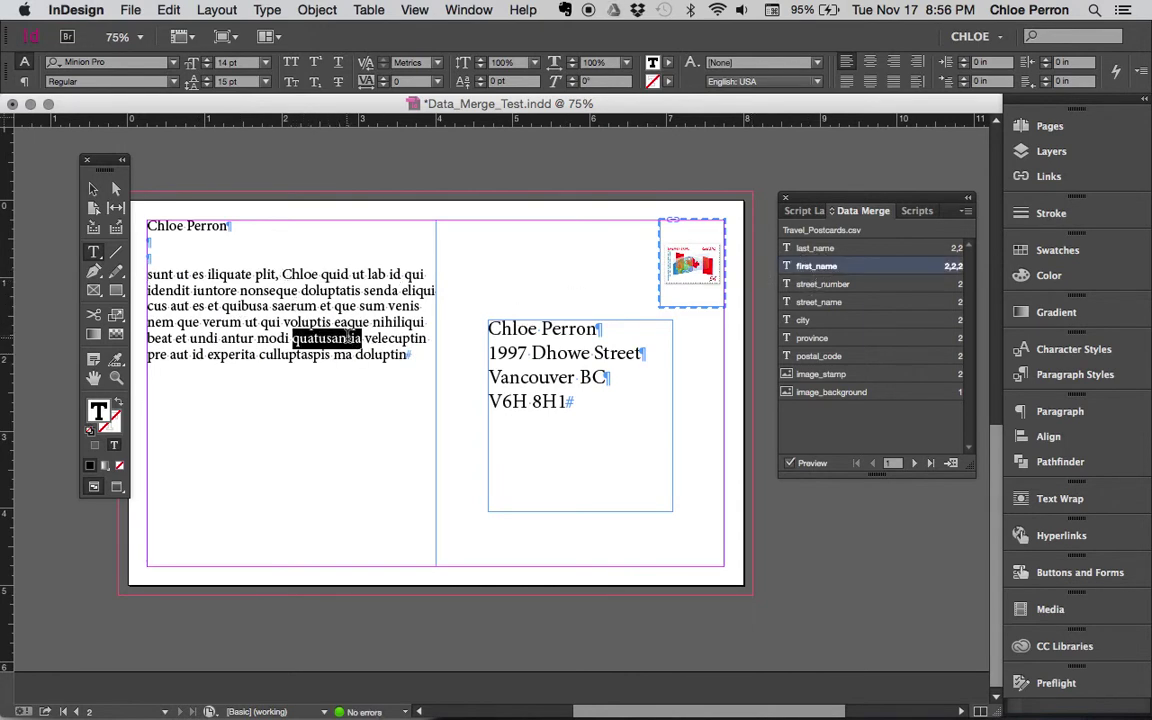
left_click(815, 266)
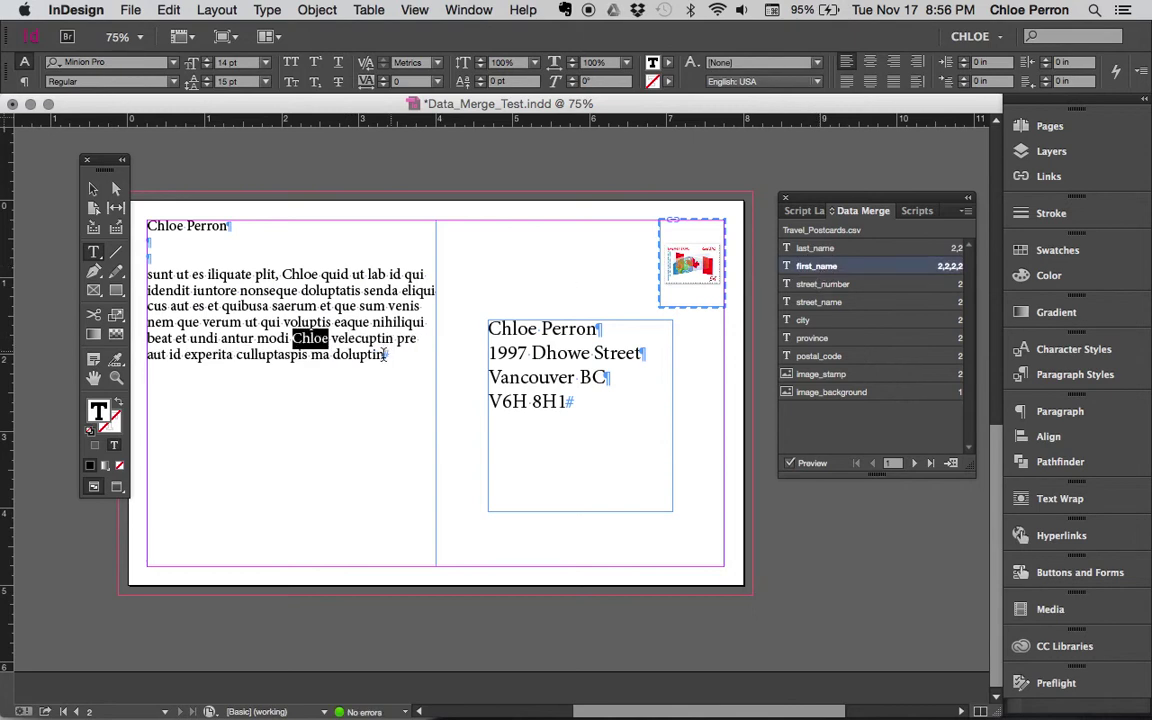
double_click(352, 340)
left_click(824, 250)
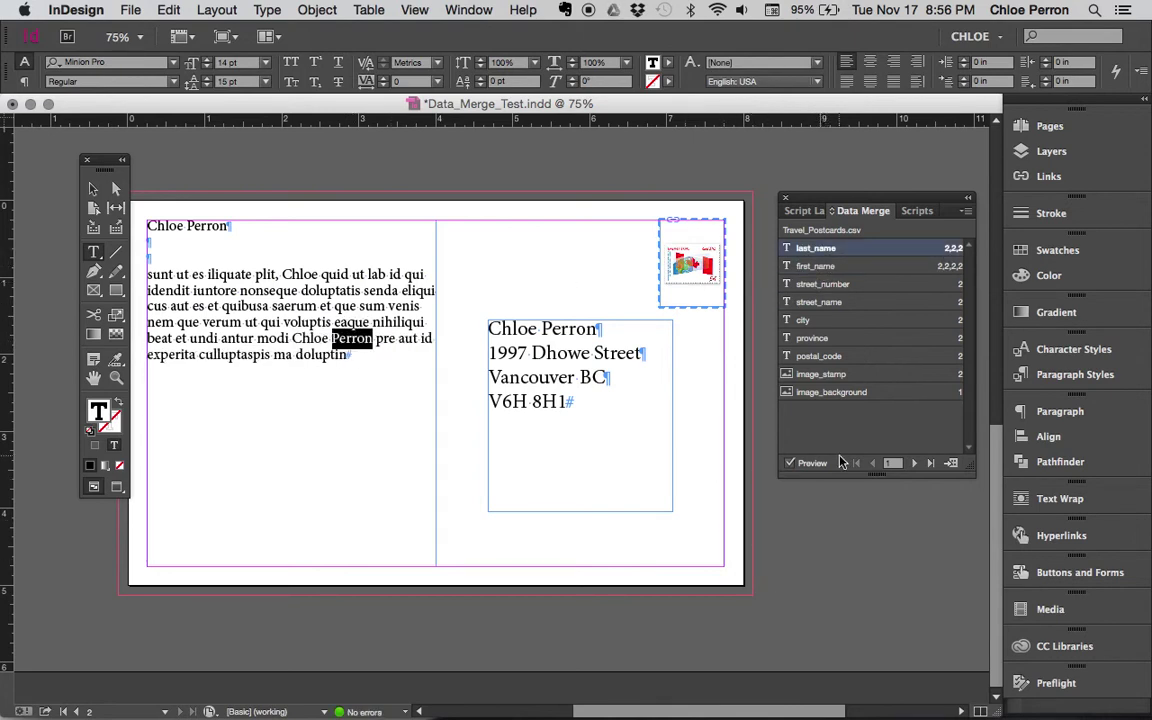
Step: Set the four address lines to 21 pt text with 31 pt leading
scroll(616, 474, "up", 10)
scroll(616, 474, "down", 10)
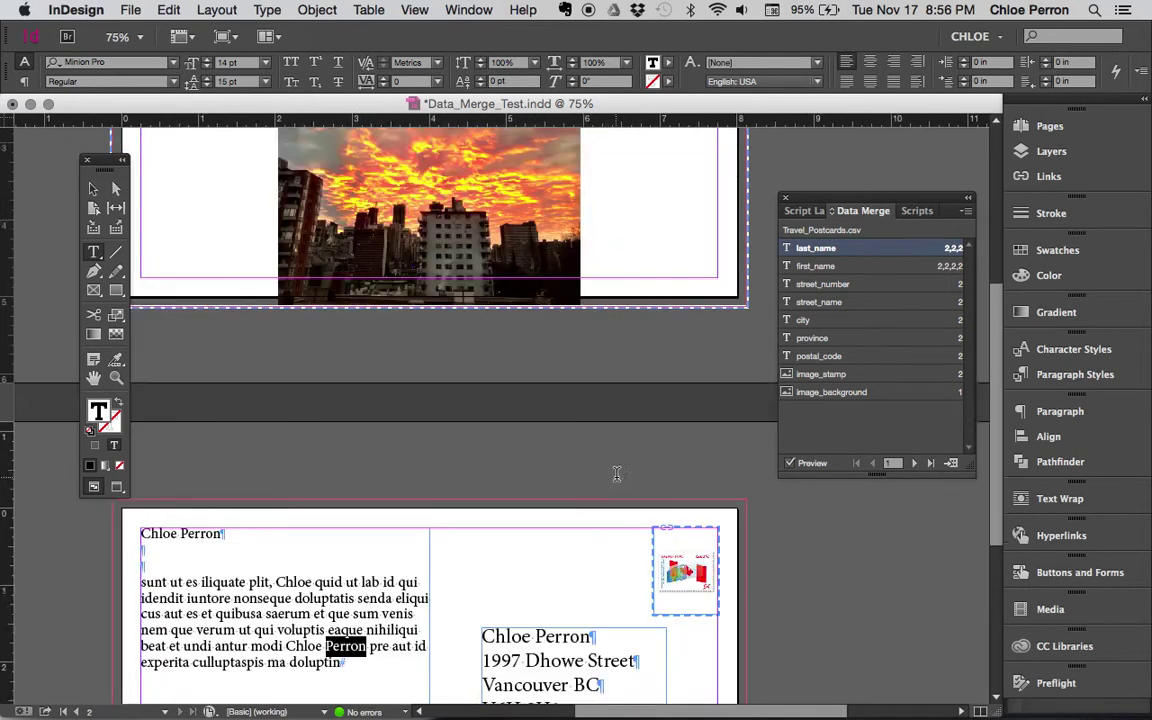
left_click_drag(604, 422, 510, 300)
left_click(206, 59)
left_click(206, 59)
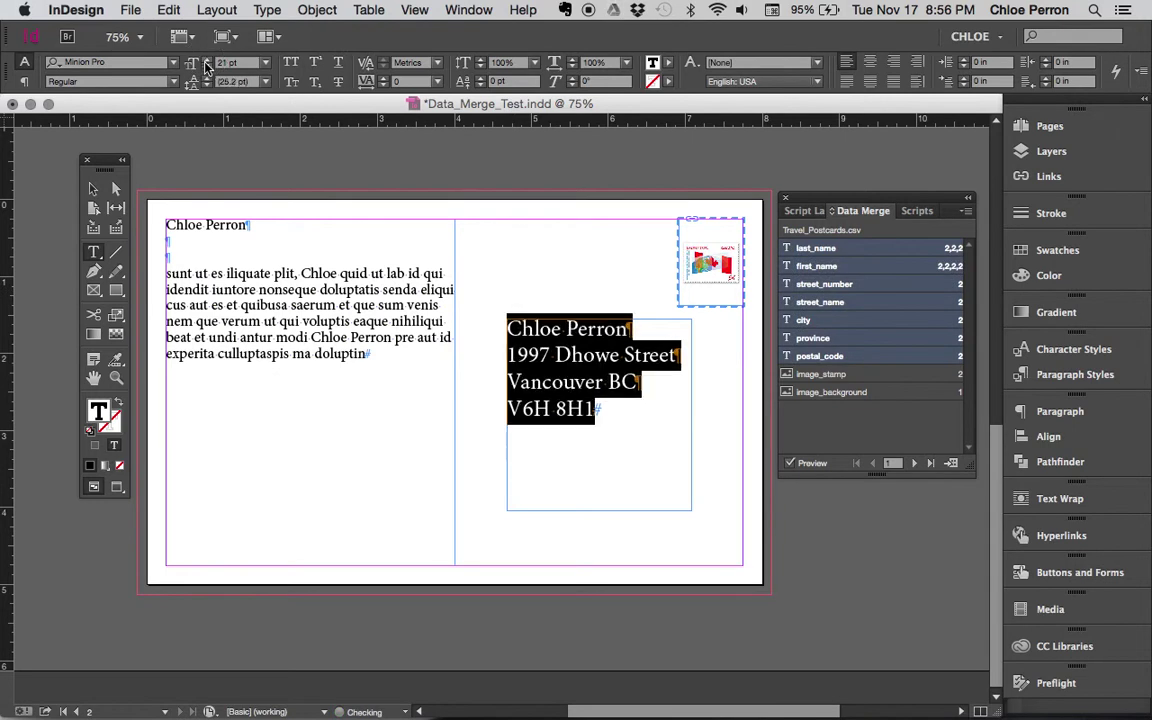
left_click(206, 78)
left_click(206, 78)
left_click(206, 78)
left_click(206, 78)
left_click(206, 78)
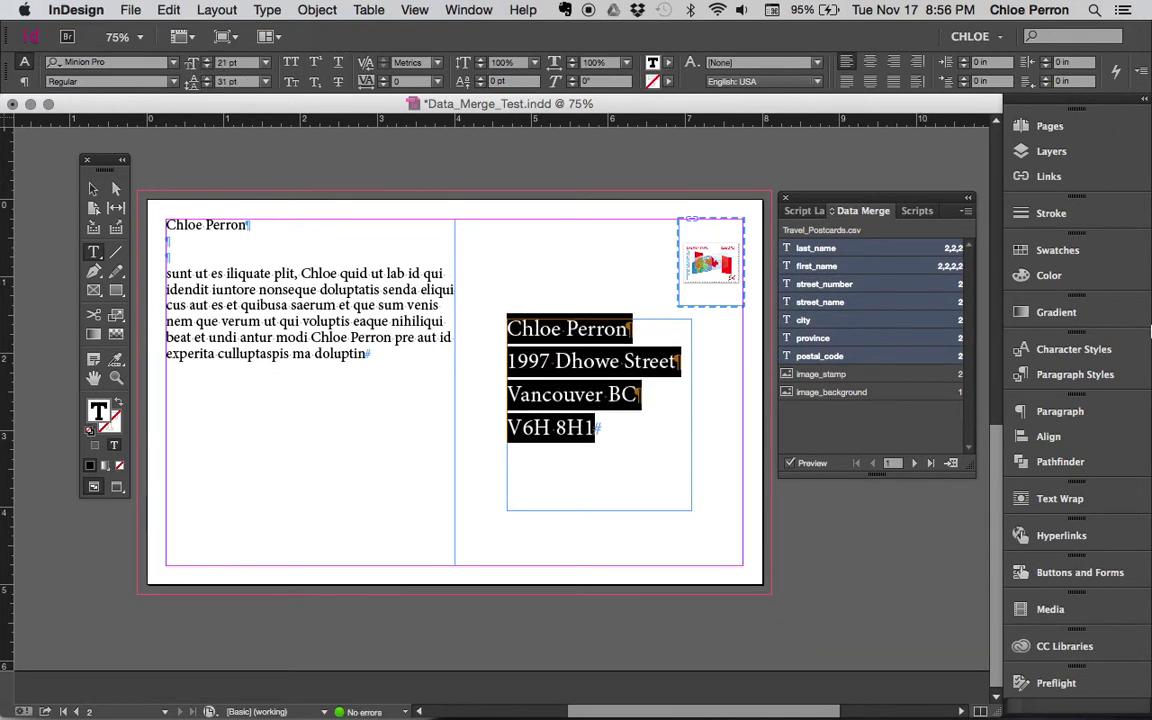
Step: Switch the Color panel to CMYK and make the address text pink
left_click(1062, 280)
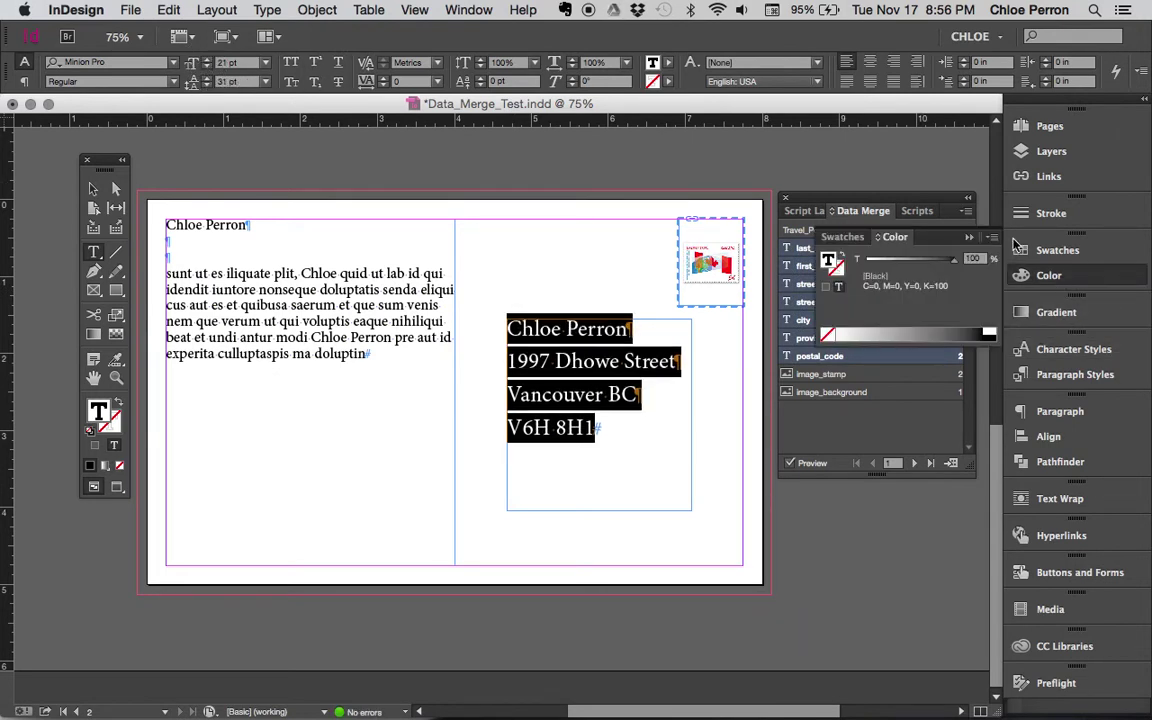
left_click(992, 237)
left_click(1034, 295)
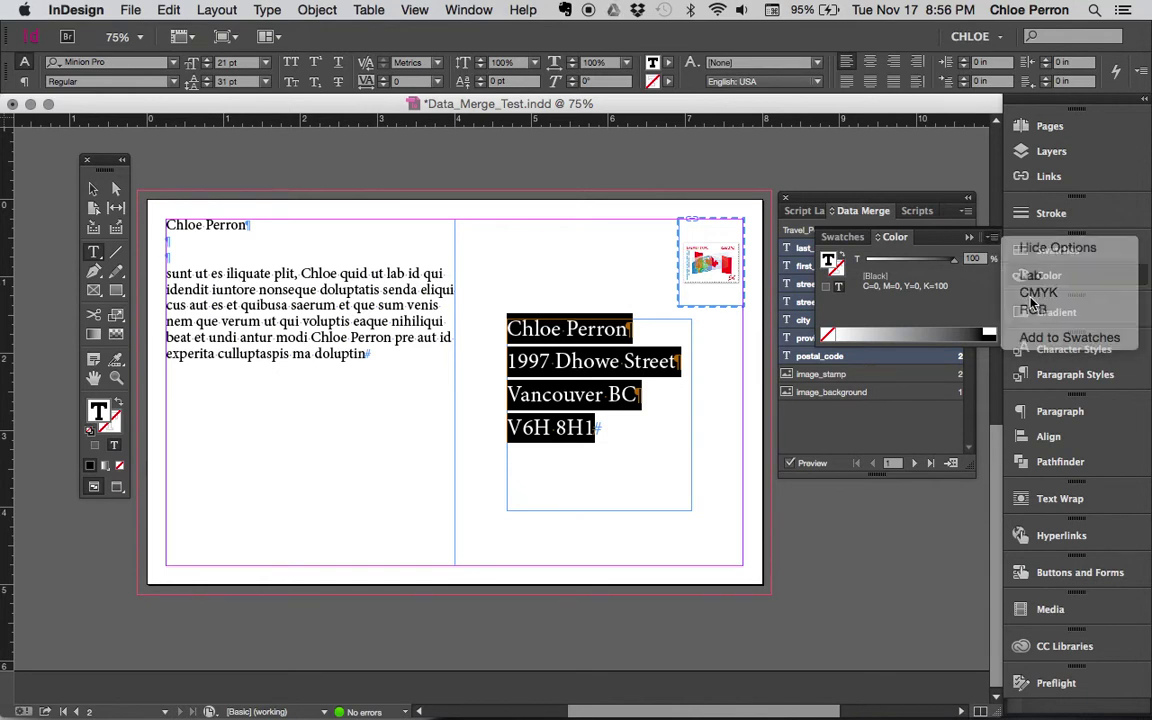
left_click(838, 333)
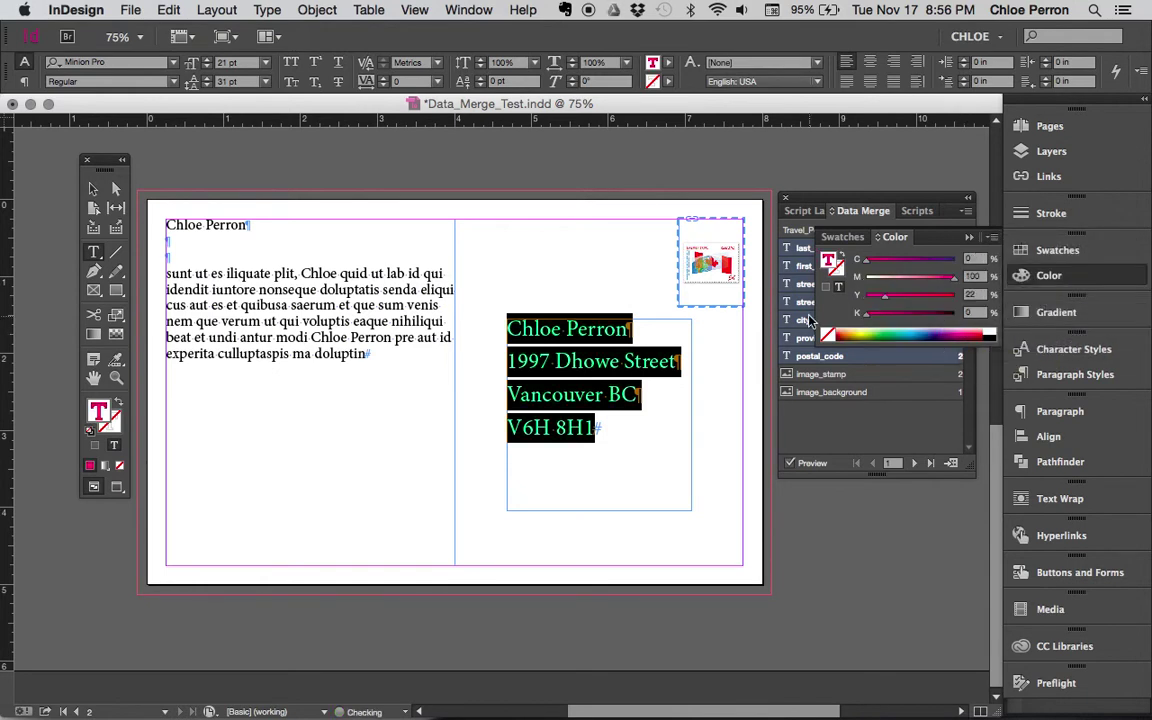
left_click(563, 282)
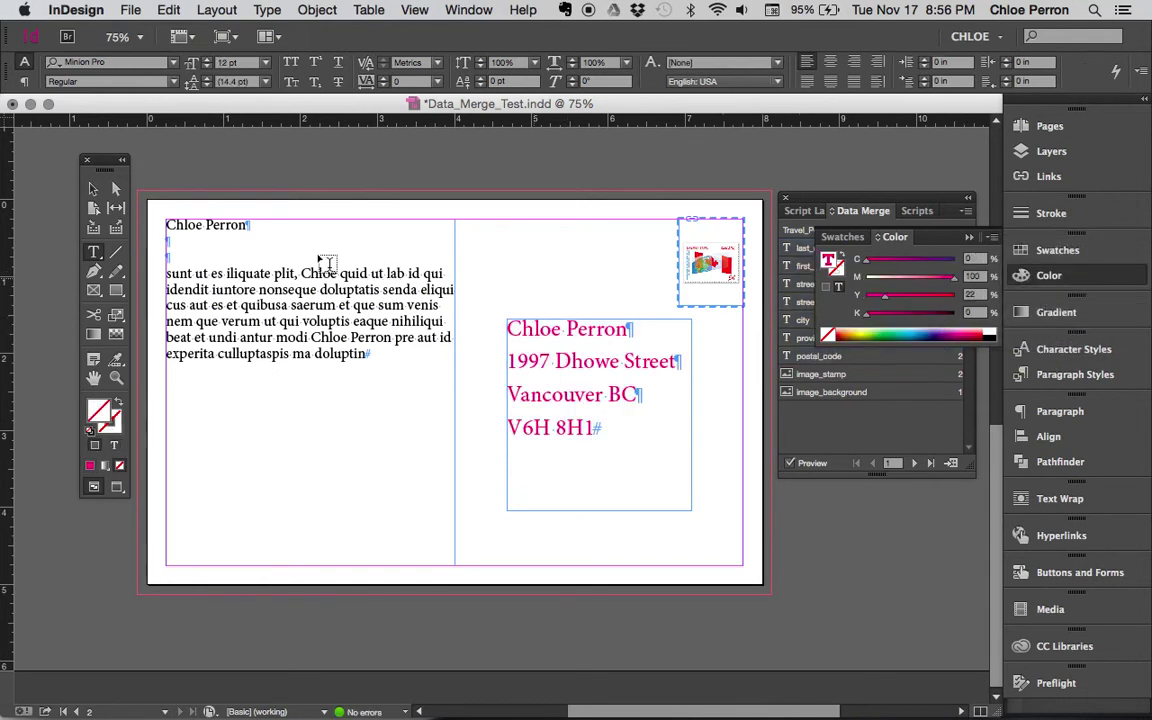
Step: Colour the merged name in the body text with the blue C=100 M=90 Y=10 K=0 swatch
double_click(185, 226)
left_click(324, 375)
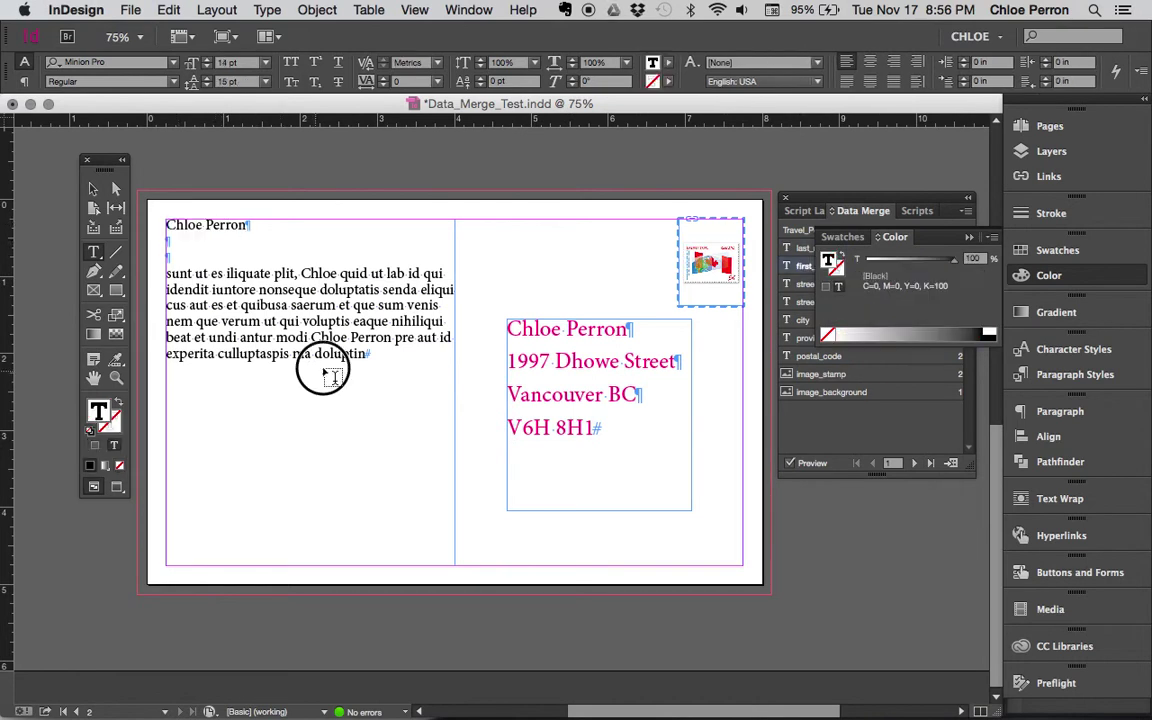
left_click(390, 362)
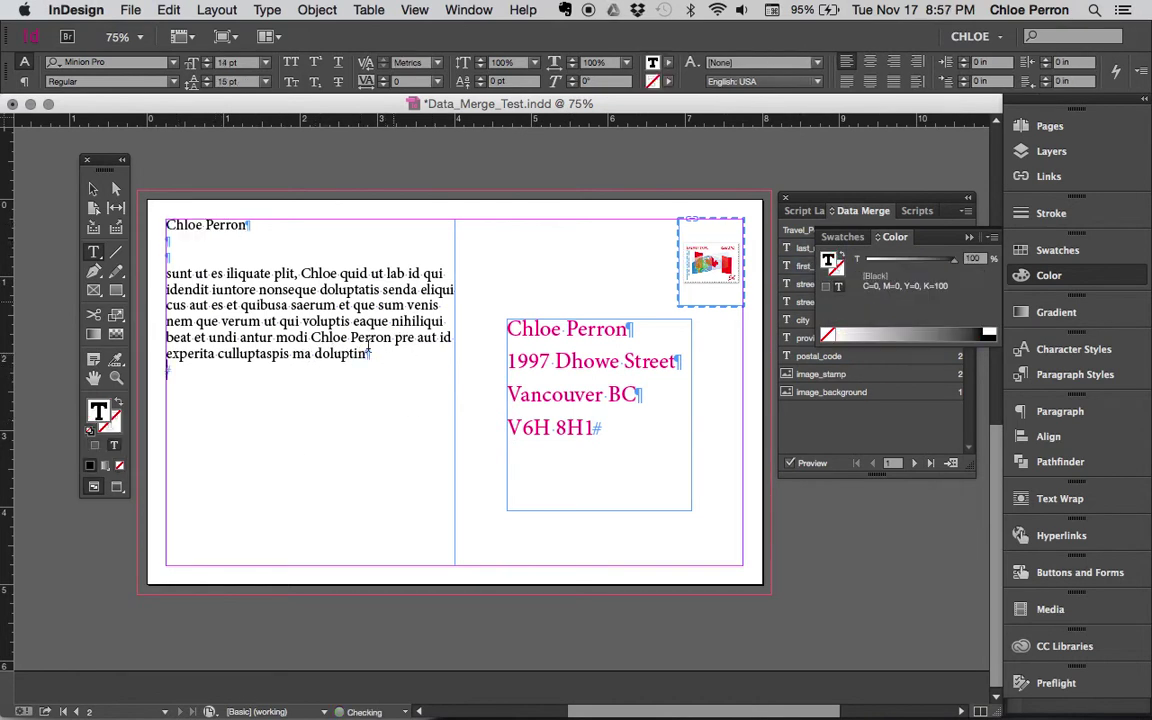
double_click(374, 337)
left_click_drag(391, 341, 332, 341)
left_click(1022, 251)
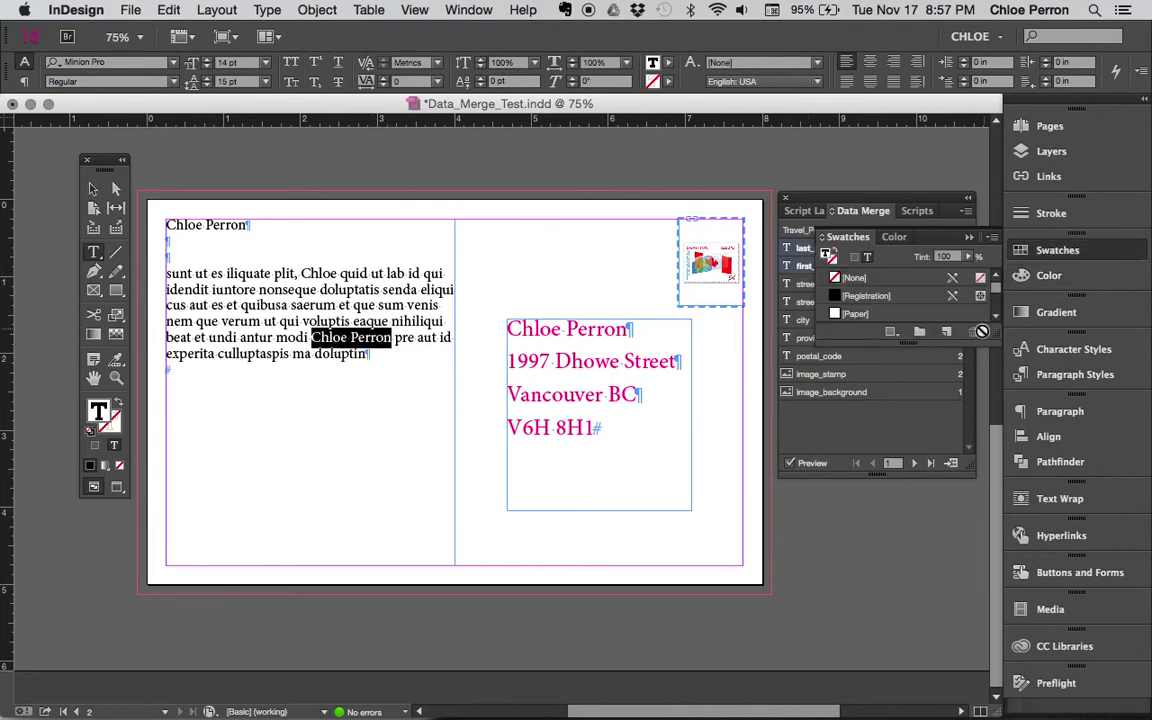
left_click_drag(994, 341, 995, 545)
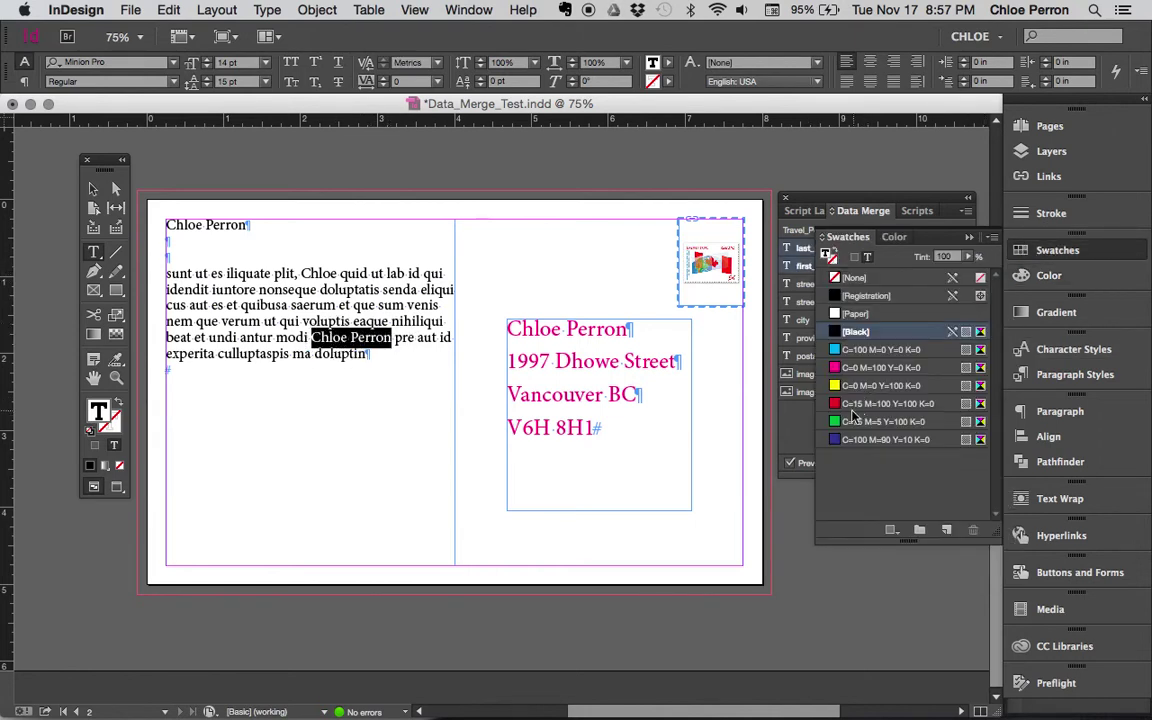
left_click(851, 440)
left_click(563, 220)
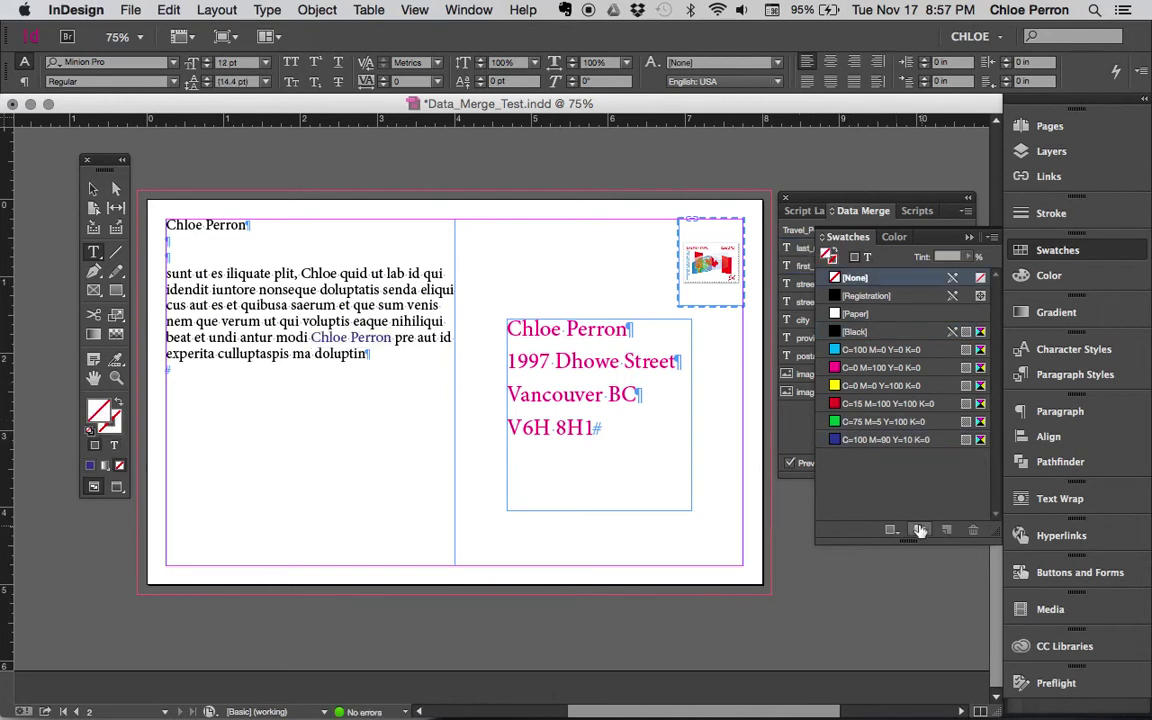
Step: Create the merged document Data_Merge_Test-1 with All Records selected
left_click(793, 462)
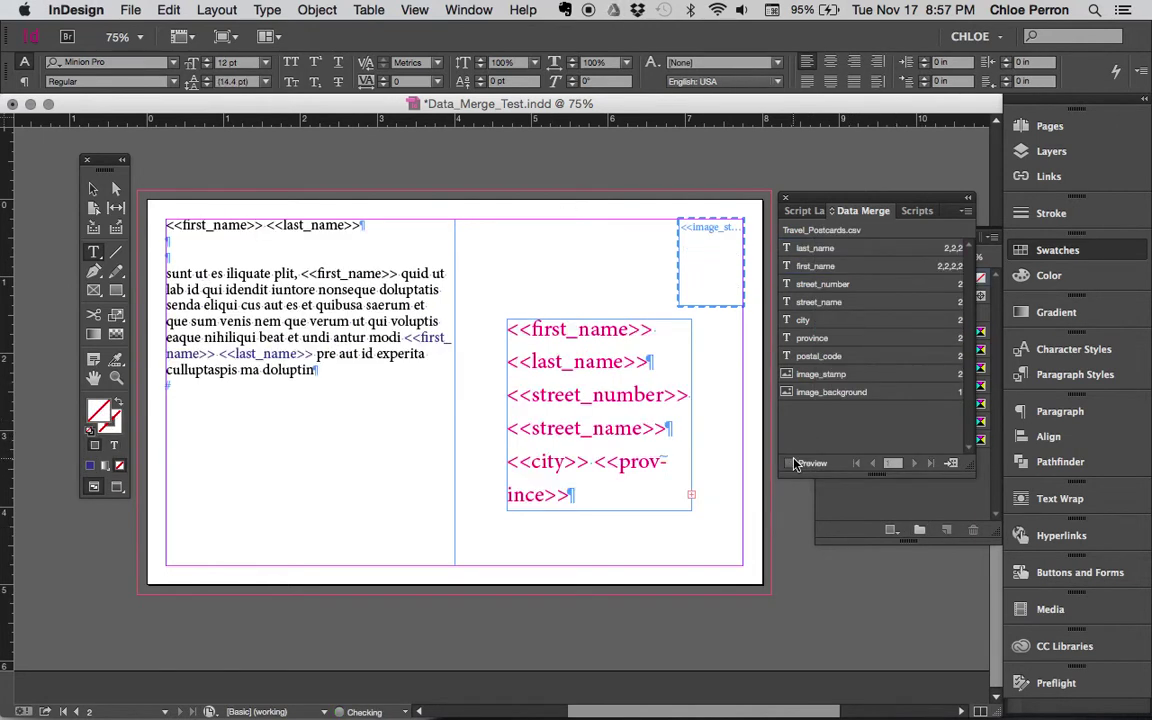
left_click(951, 464)
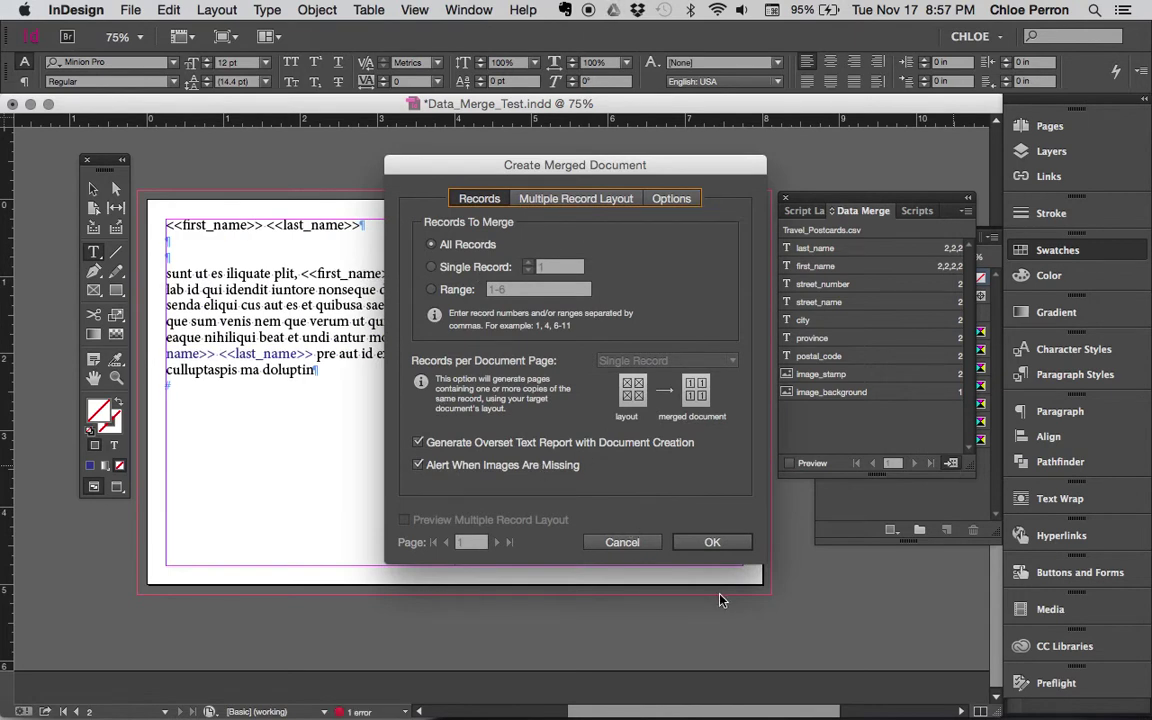
left_click(712, 543)
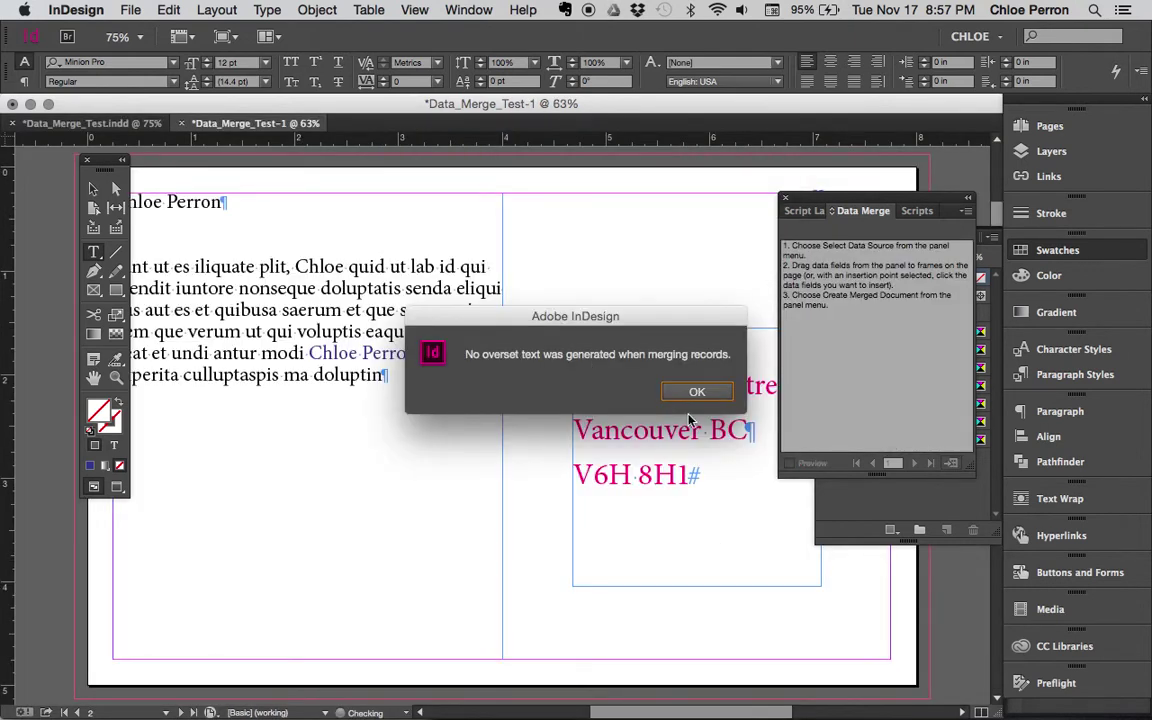
Step: Dismiss the no-overset-text alert and confirm in Preflight that there are no errors
left_click(697, 392)
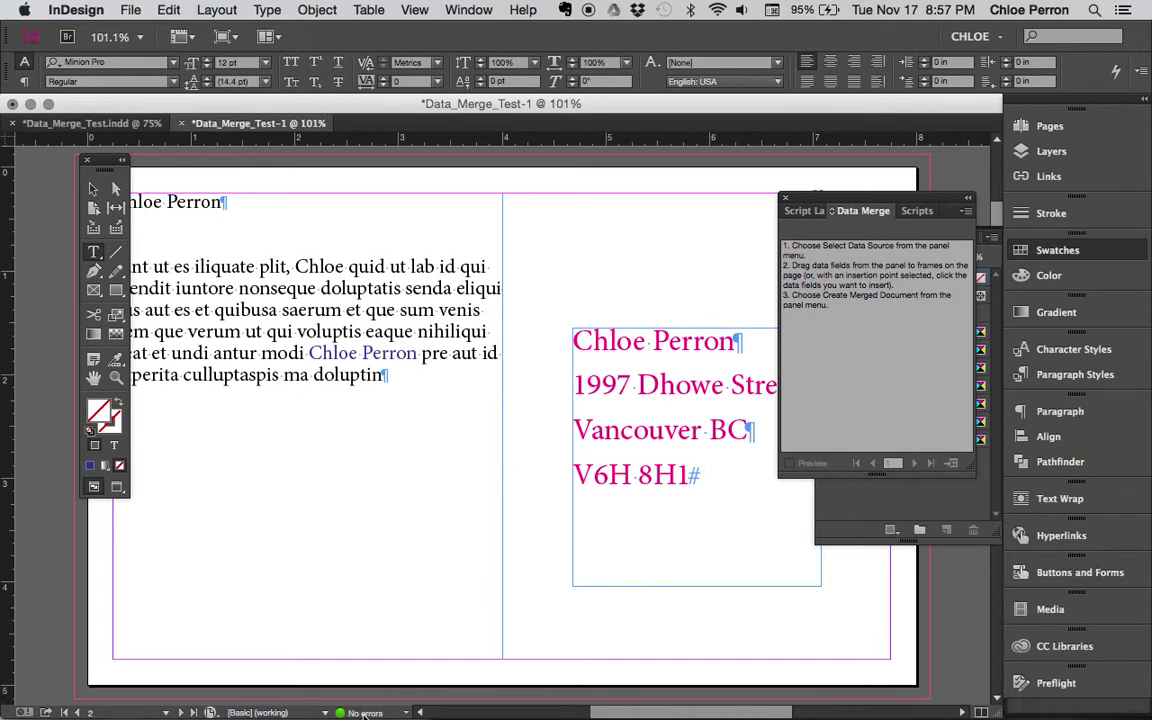
left_click(1045, 683)
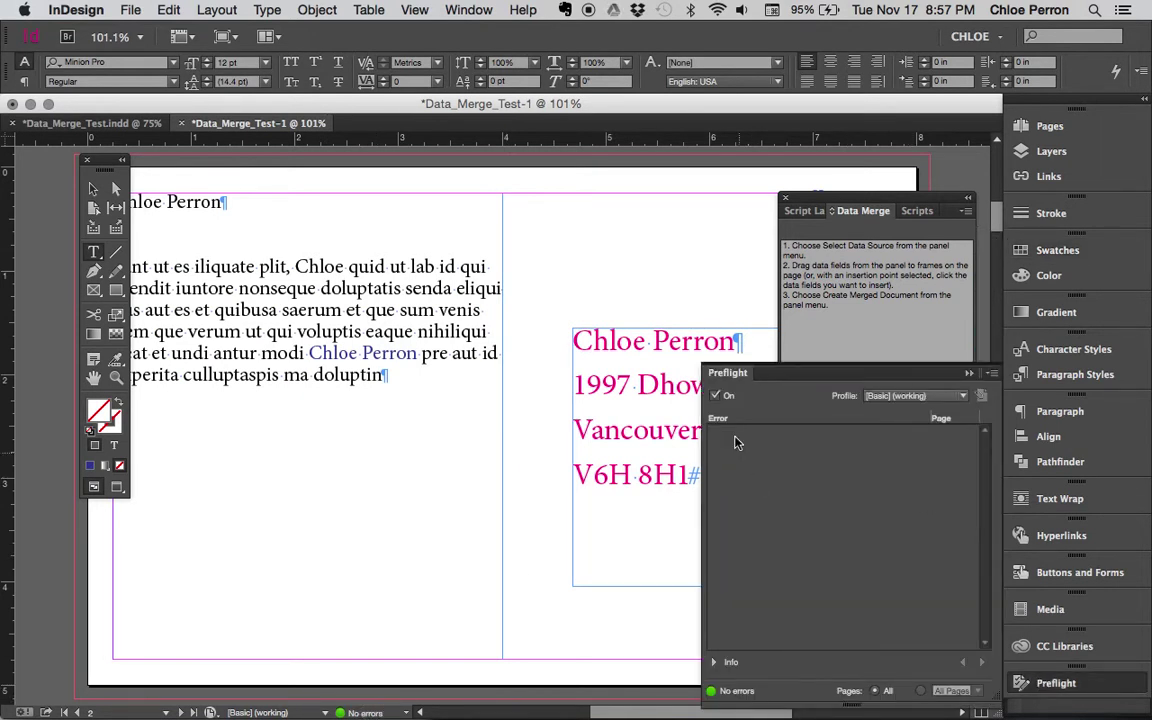
left_click(1058, 683)
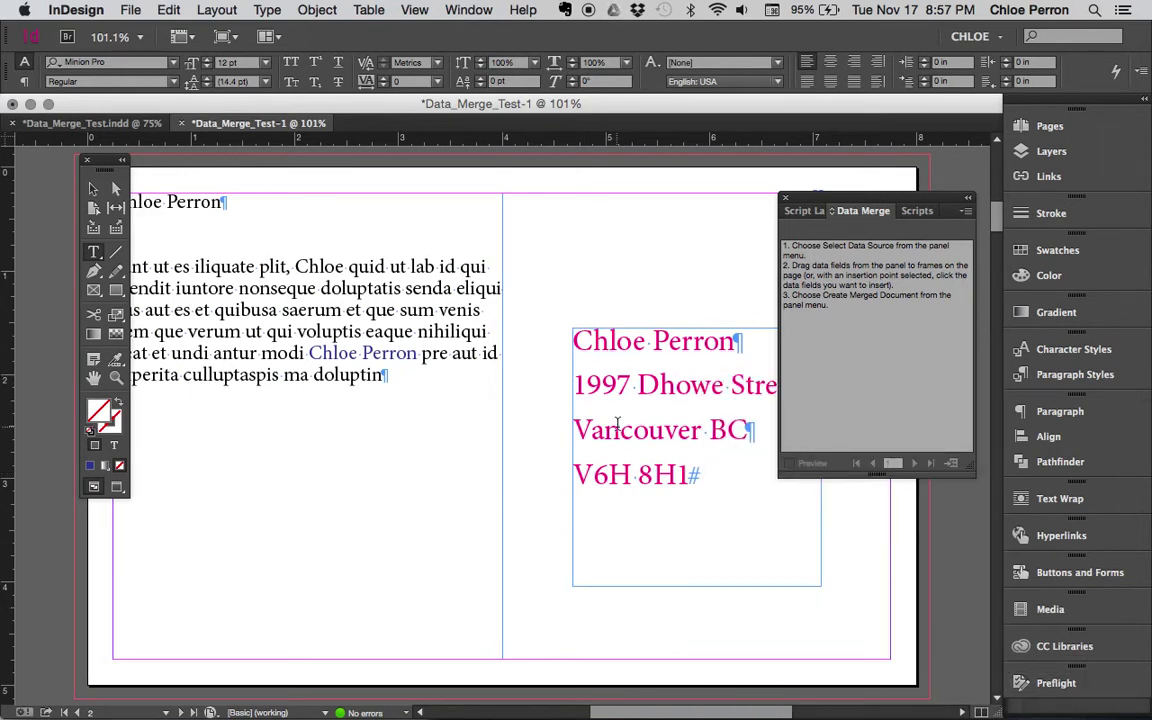
scroll(617, 424, "right", 2)
scroll(617, 424, "up", 1)
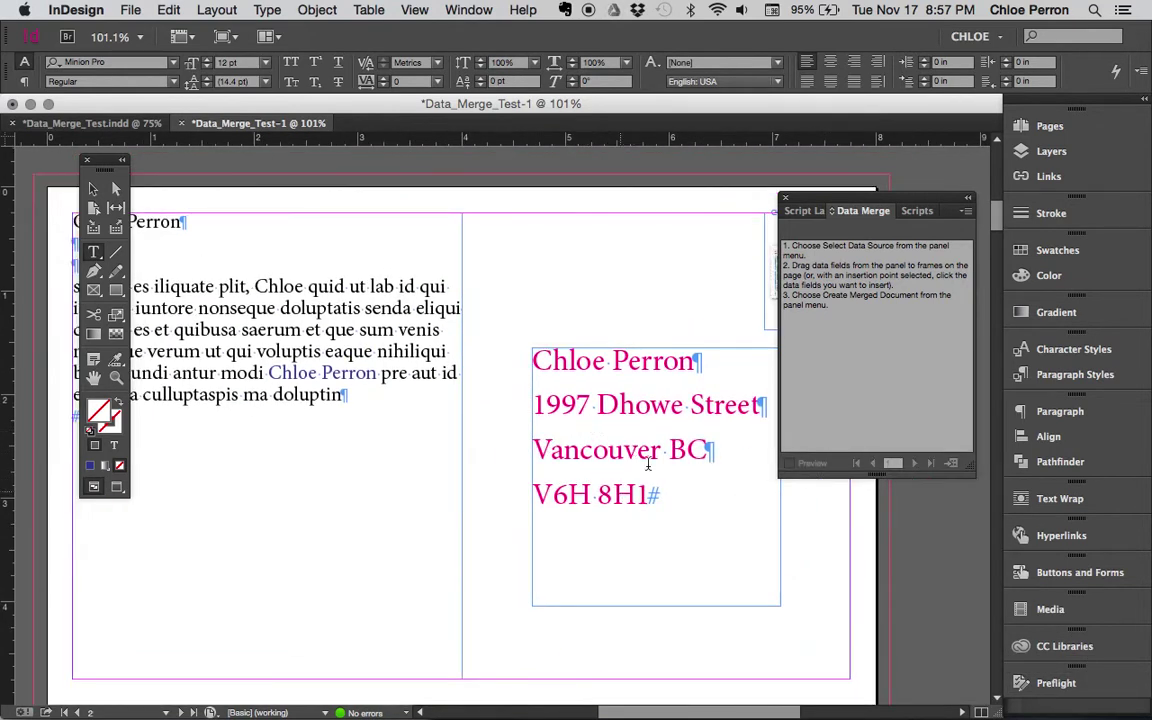
scroll(708, 428, "right", 4)
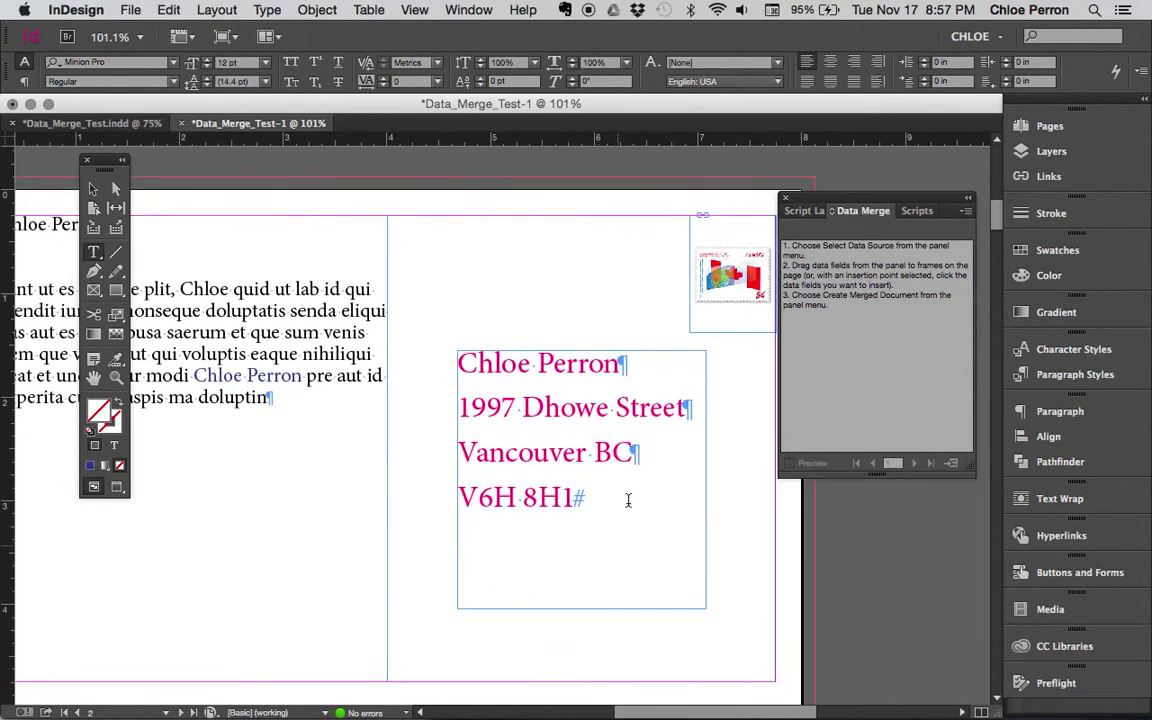
scroll(628, 500, "left", 3)
scroll(628, 500, "down", 2)
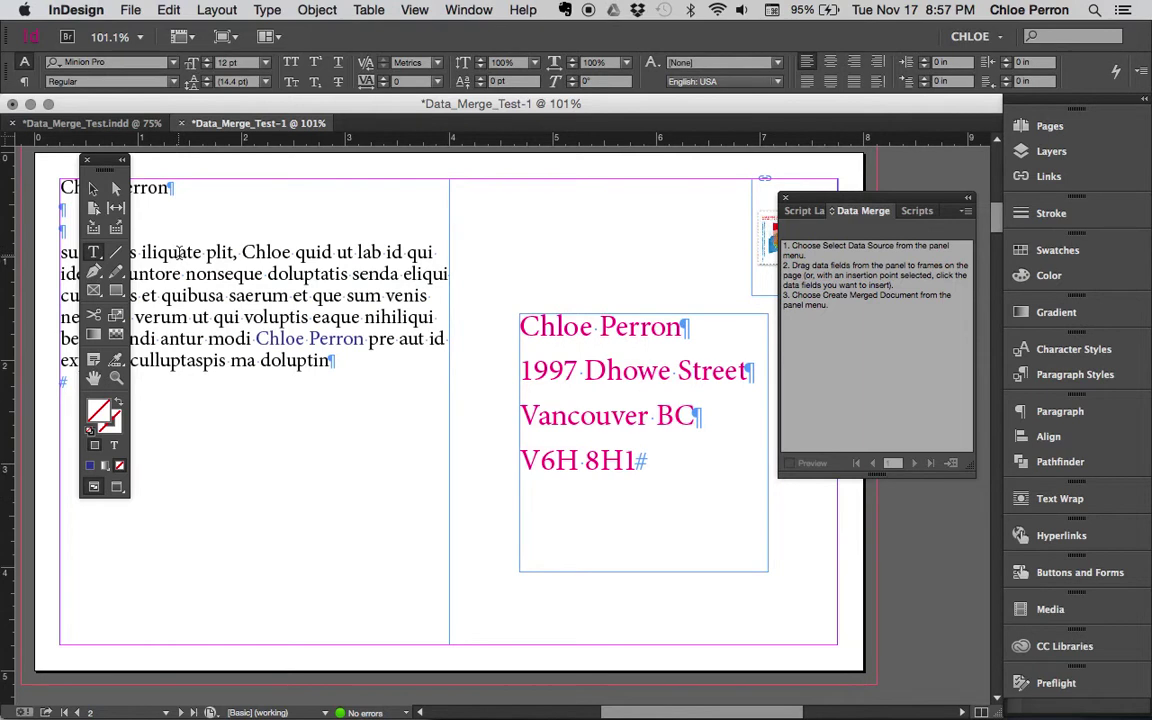
Step: Shorten the address frame so its text becomes overset
left_click(93, 188)
left_click_drag(501, 393, 694, 638)
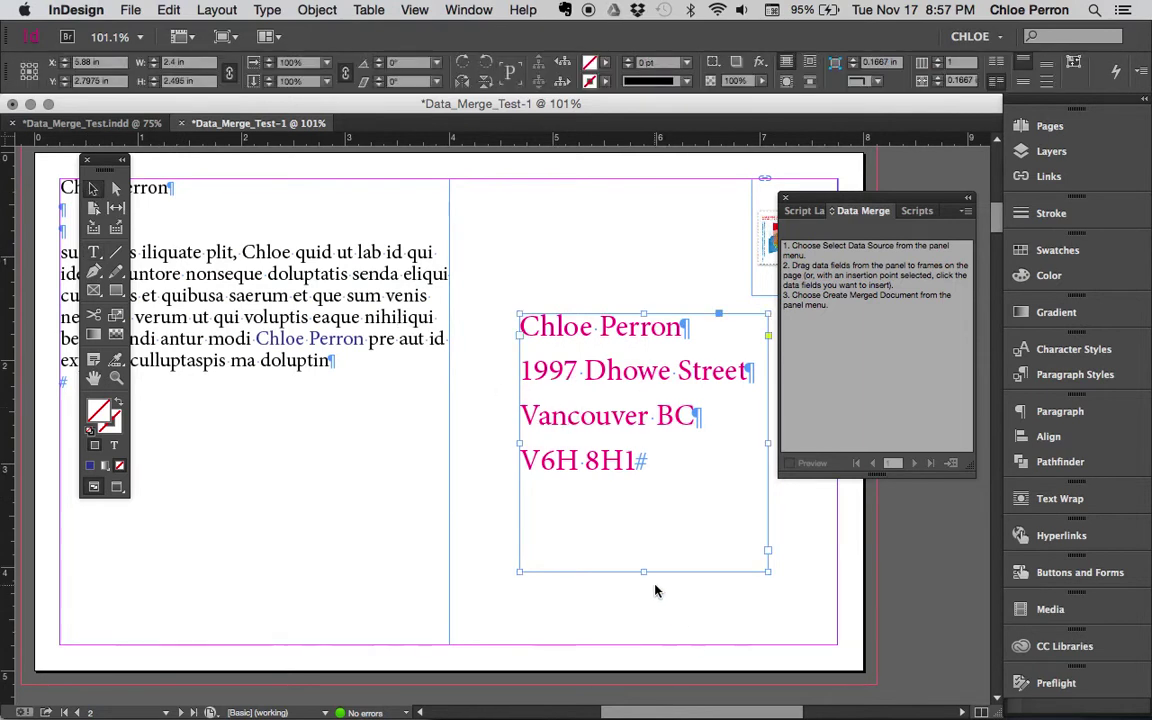
left_click_drag(643, 572, 738, 393)
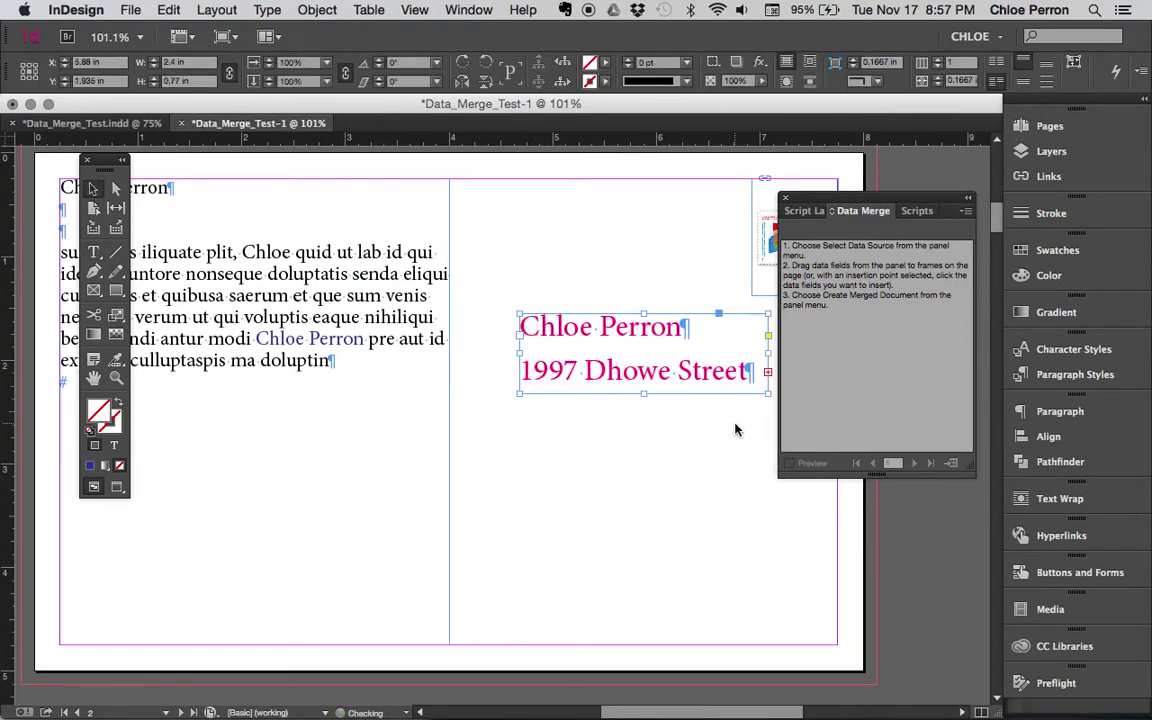
scroll(735, 430, "right", 4)
scroll(735, 430, "up", 2)
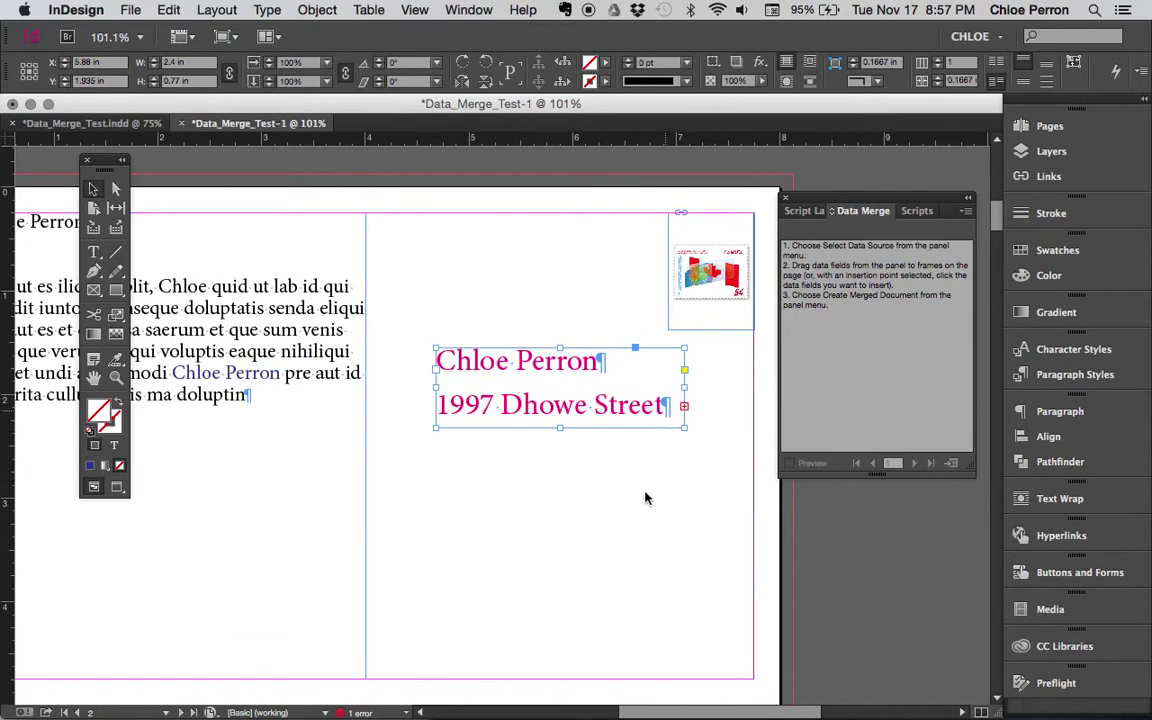
Step: Locate the overset address frame through Preflight's Text > Overset text error
left_click(398, 715)
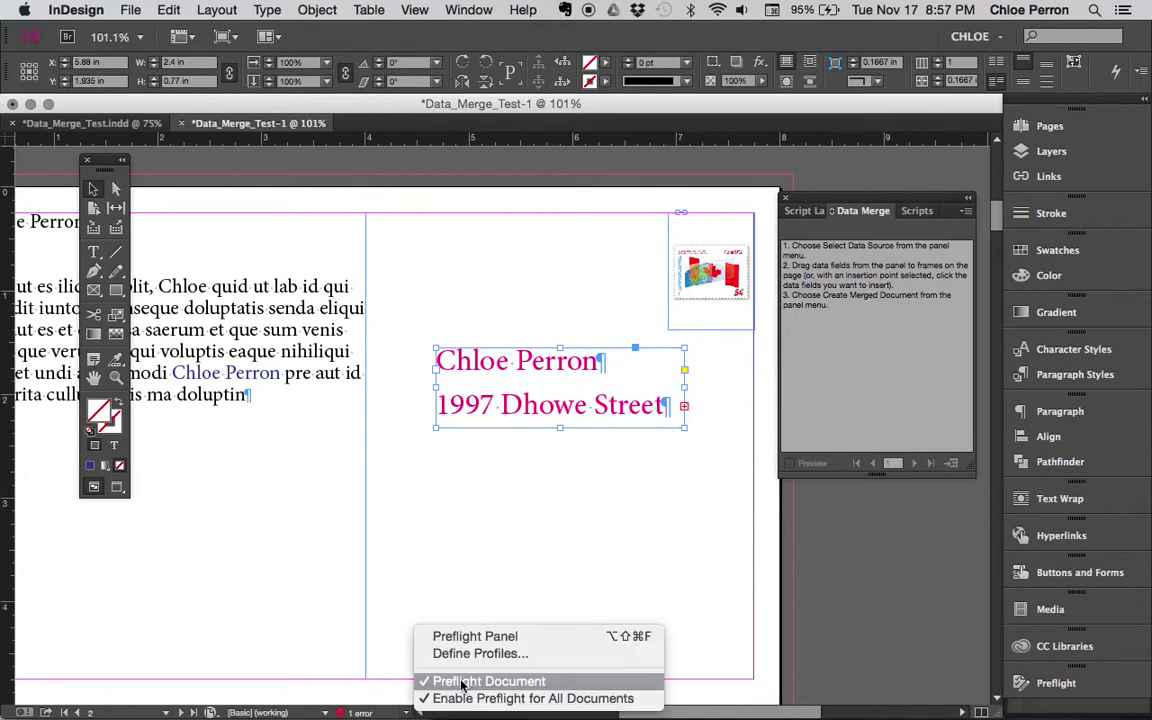
left_click(1062, 682)
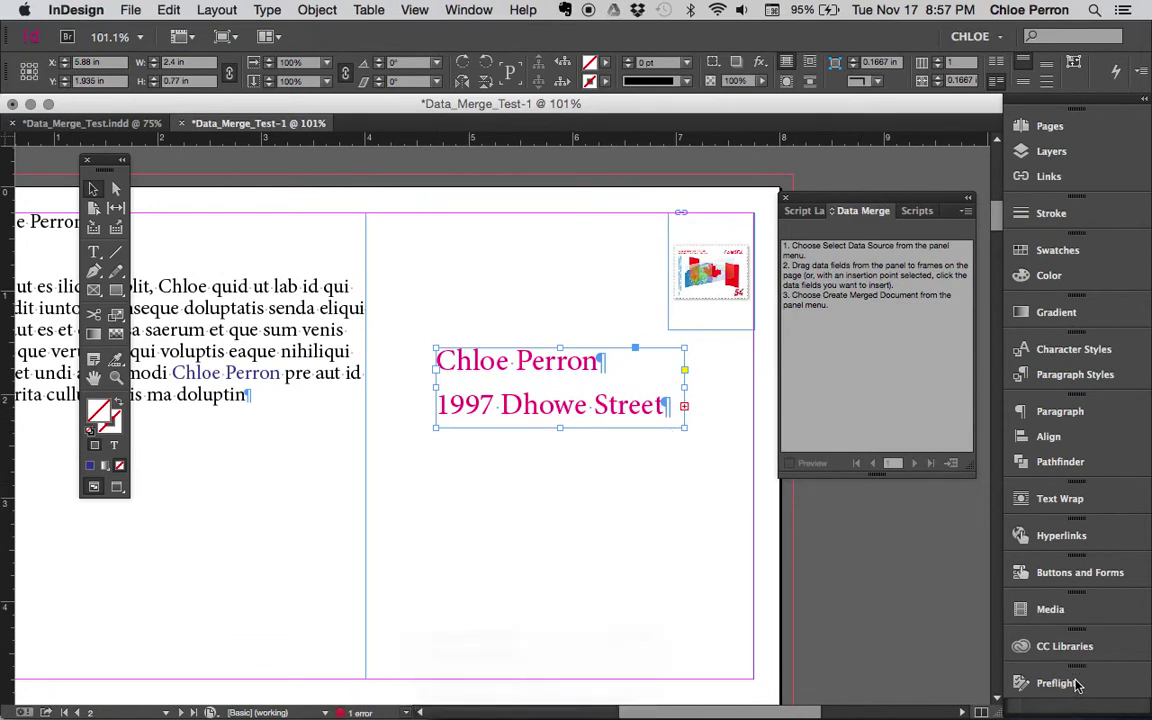
left_click(1056, 683)
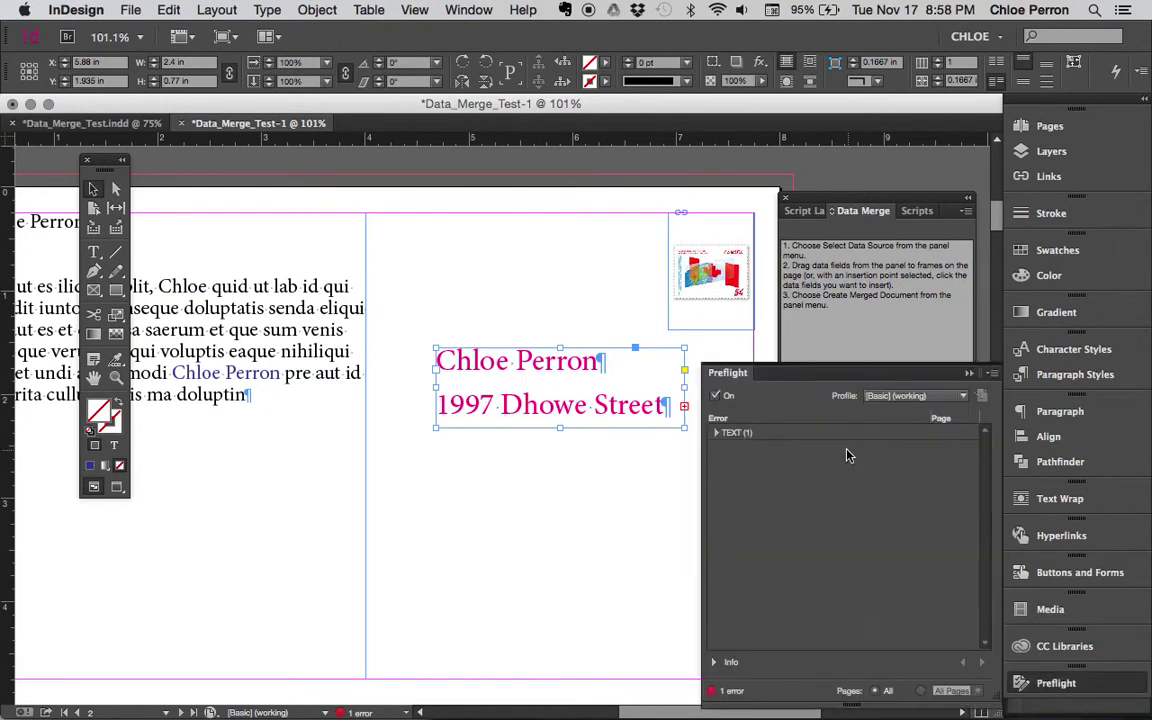
left_click(716, 432)
left_click(729, 448)
double_click(761, 465)
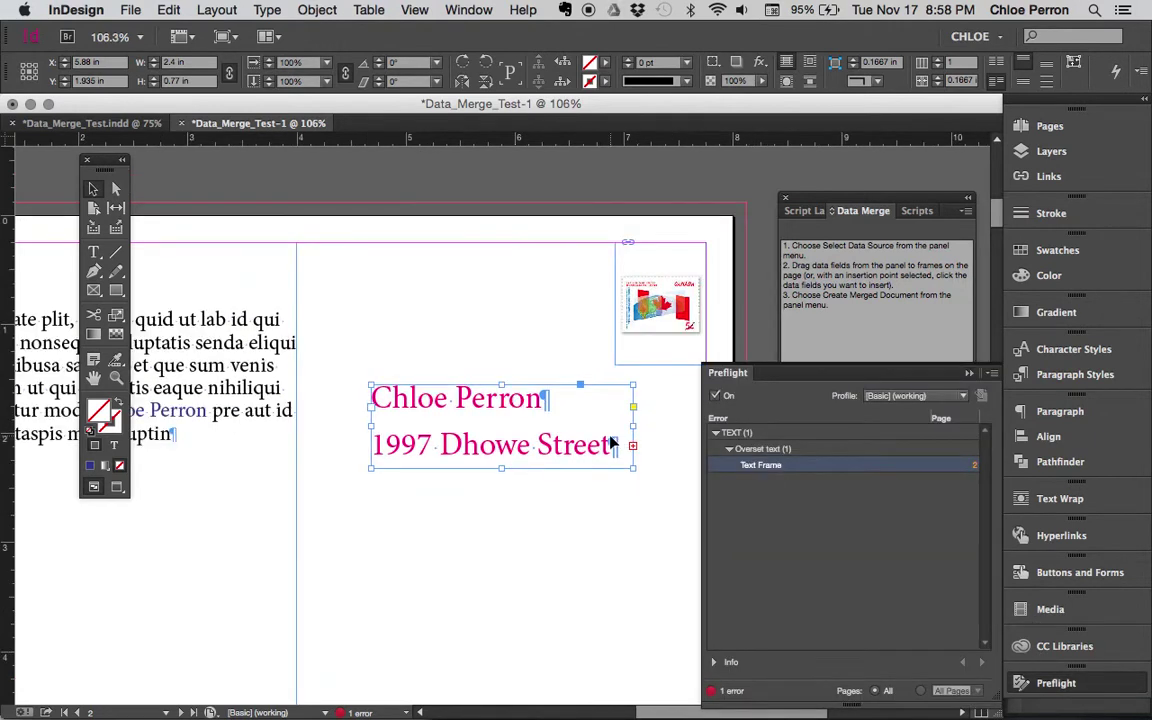
Step: Enlarge the address frame to show all four lines, then zoom out to see several pages
left_click_drag(500, 469, 500, 566)
scroll(600, 512, "left", 2)
scroll(600, 512, "down", 1)
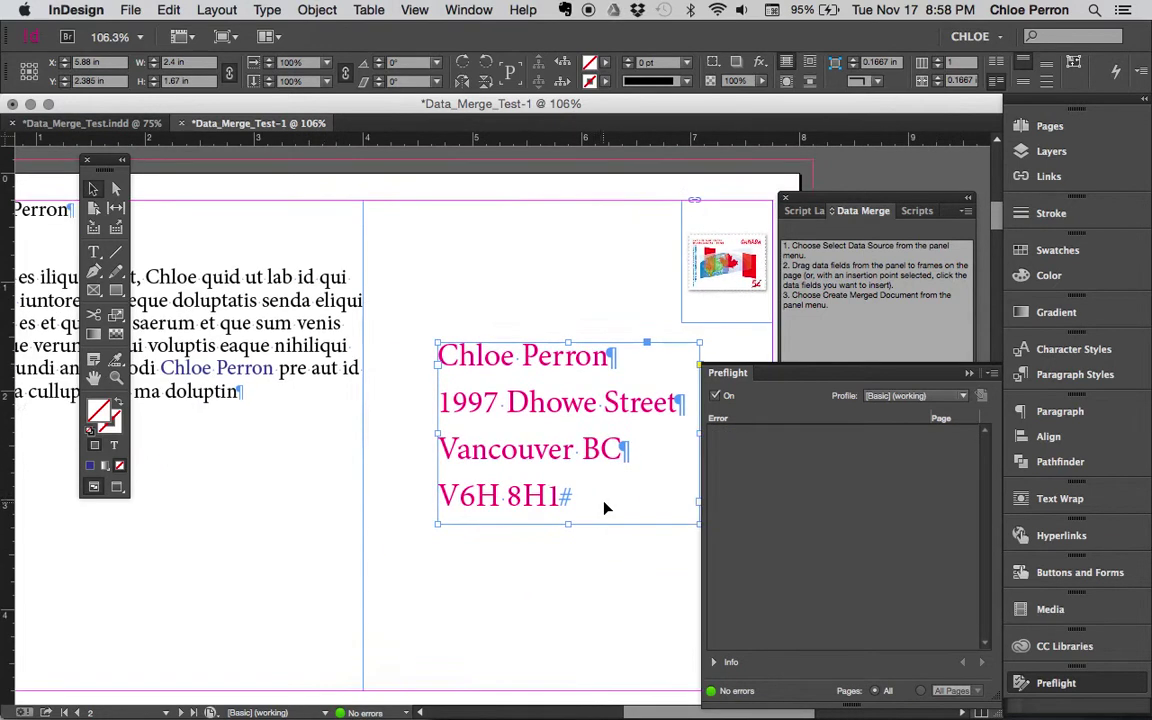
left_click(1078, 684)
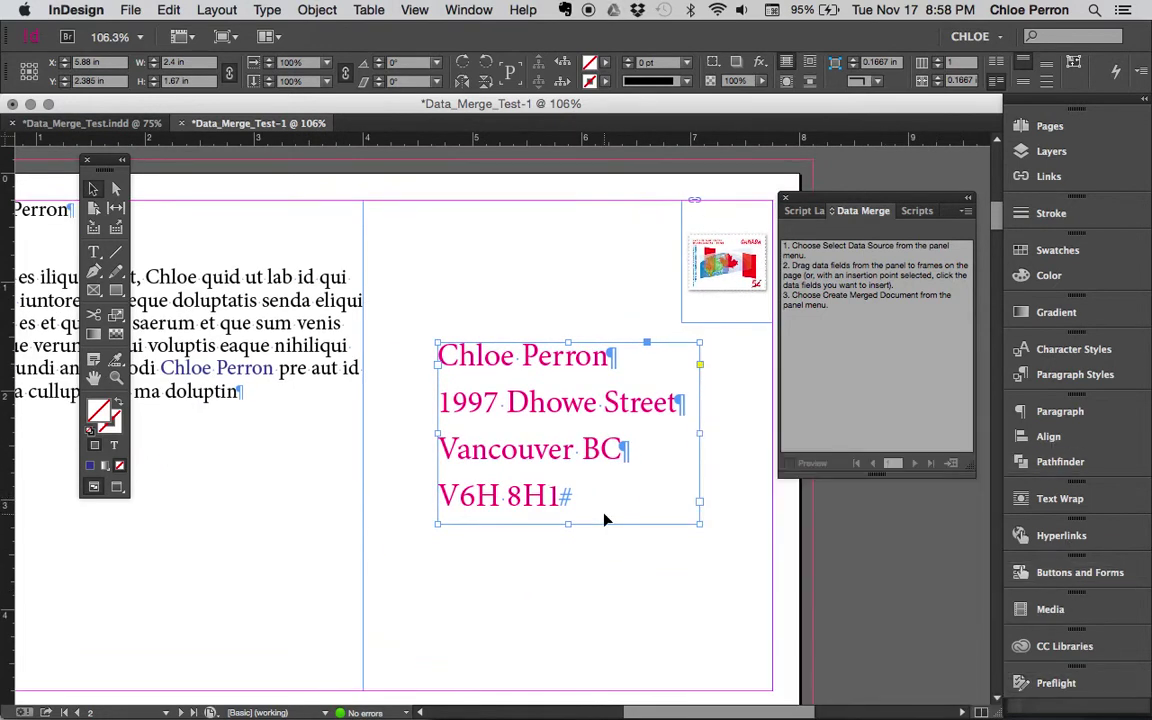
scroll(604, 519, "left", 1)
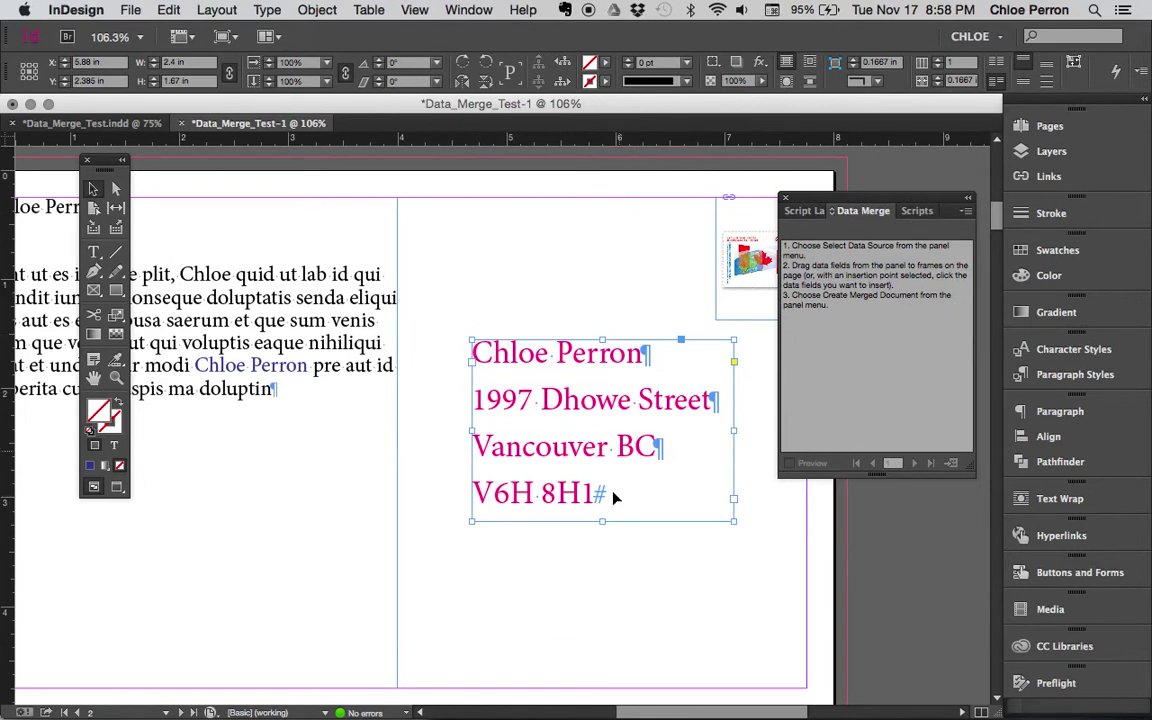
scroll(614, 497, "up", 1)
key("super+minus")
key("super+minus")
key("super+minus")
key("super+minus")
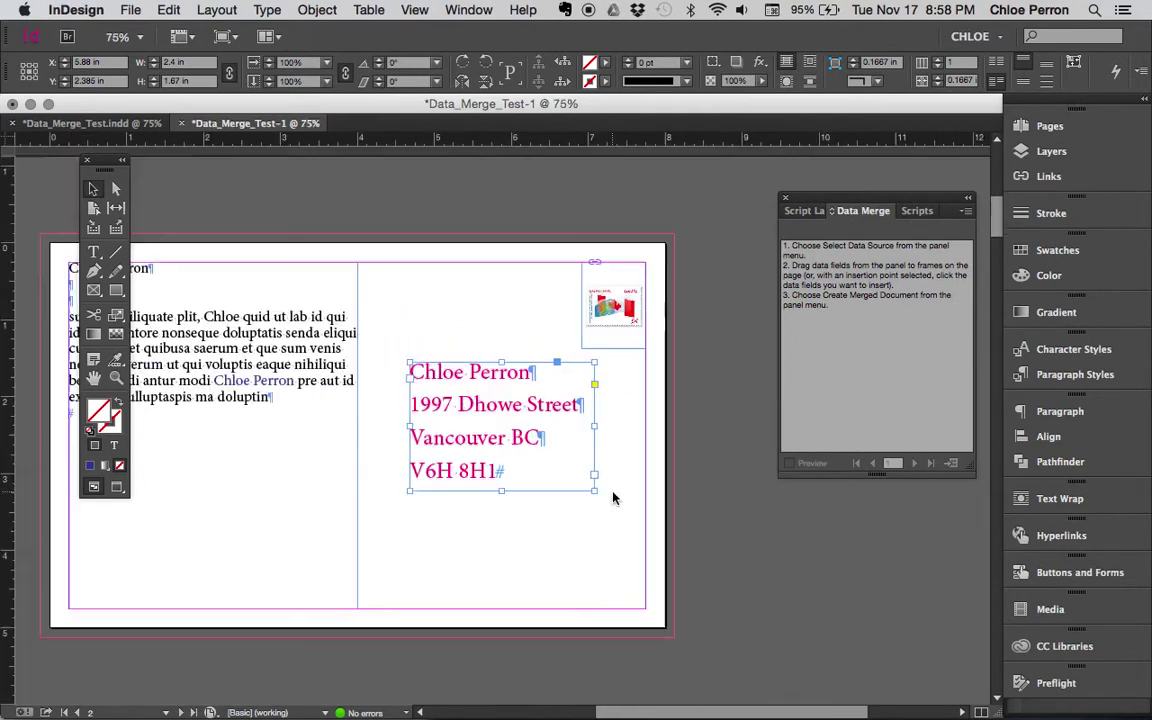
Step: Show thumbnails of all 12 pages in the Pages panel and jump to page 4's address side
scroll(613, 497, "down", 10)
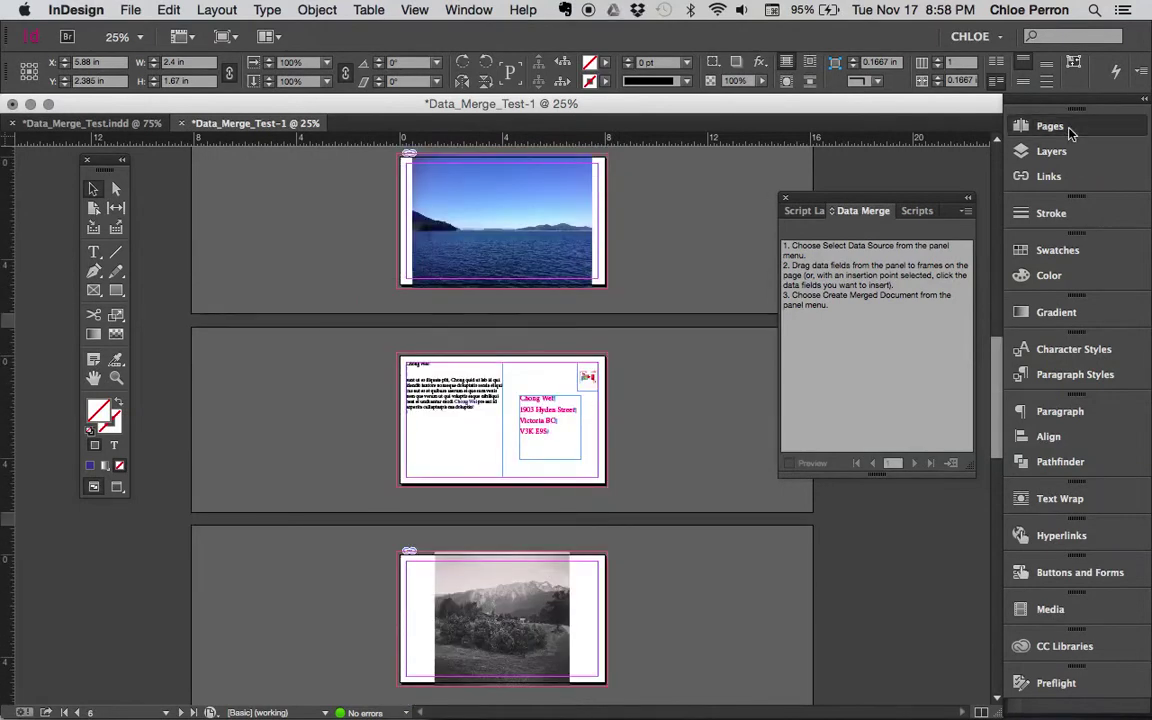
left_click(1042, 126)
double_click(752, 322)
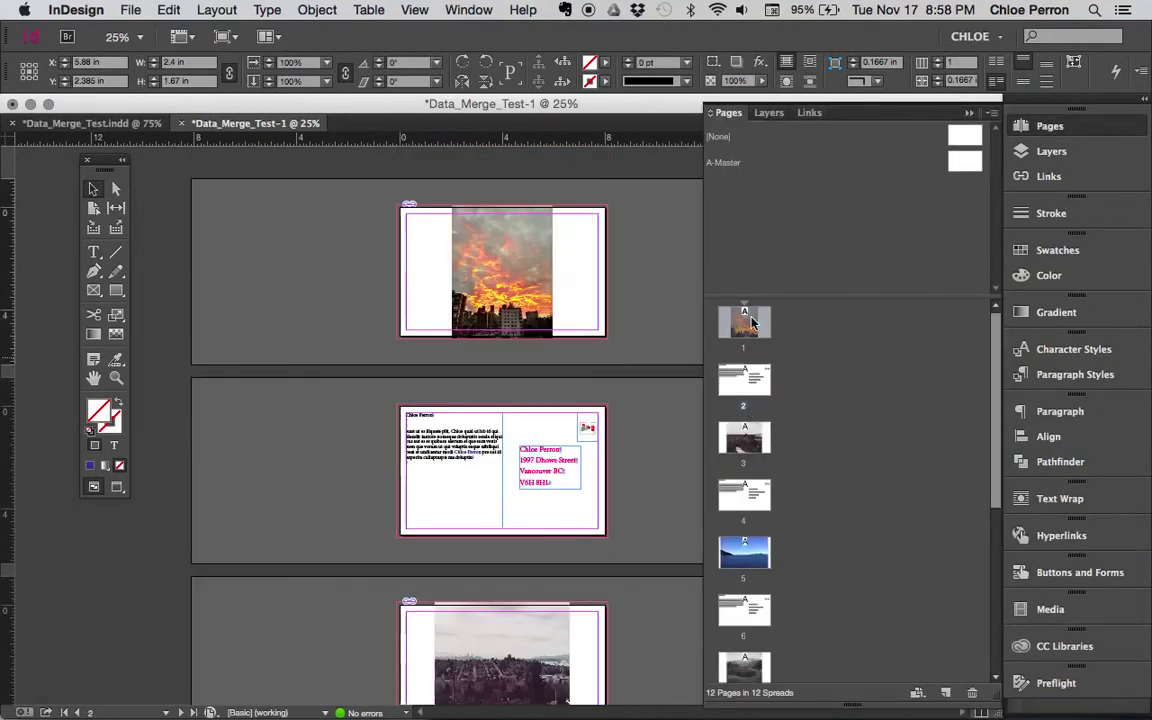
left_click(752, 383)
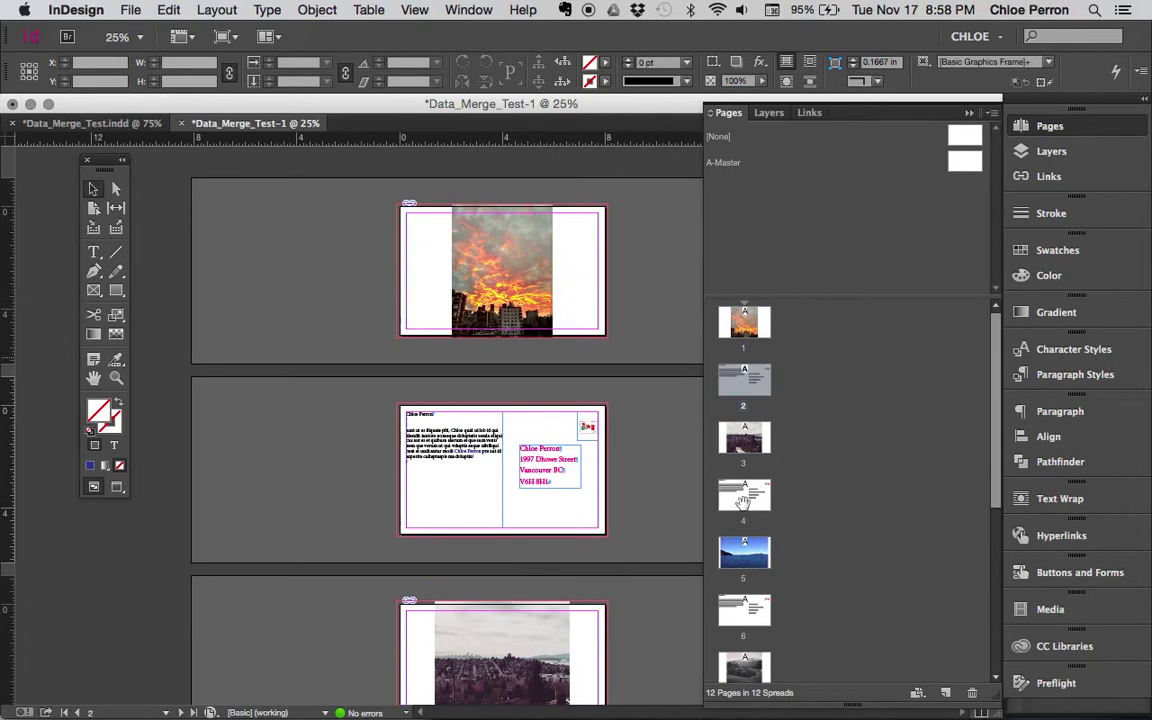
double_click(744, 497)
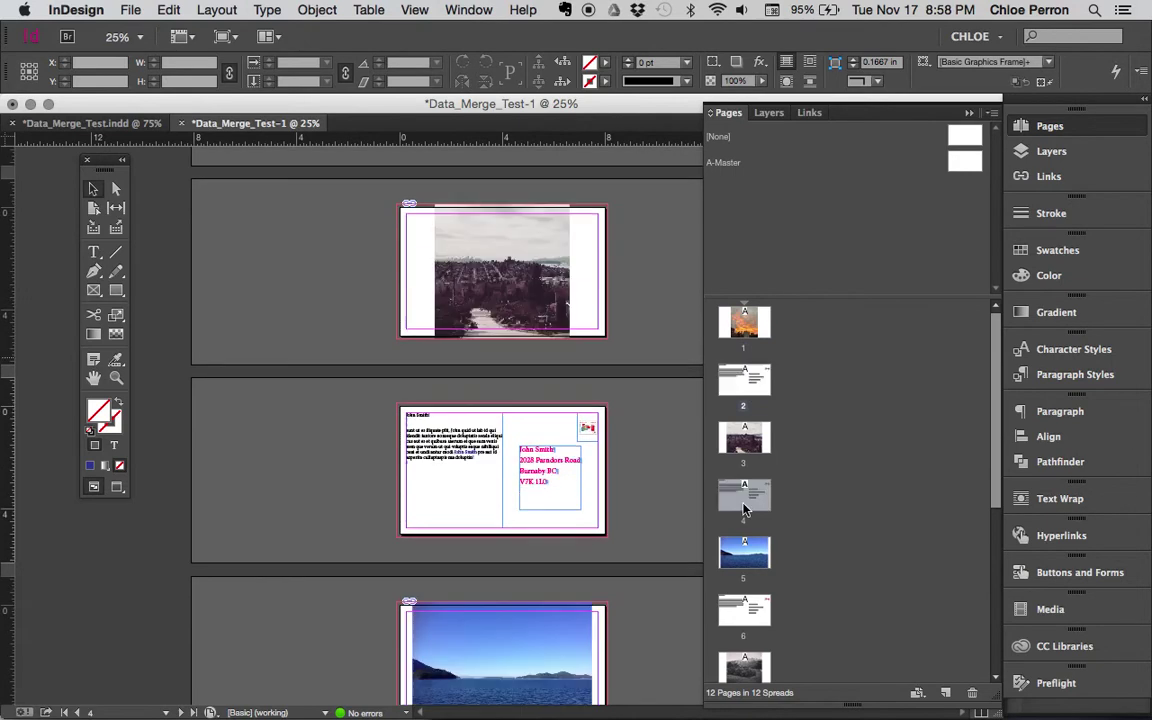
Step: Magnify page 4's address, scroll through the merged pages, then zoom back out to whole pages
left_click(116, 378)
left_click_drag(393, 393, 658, 530)
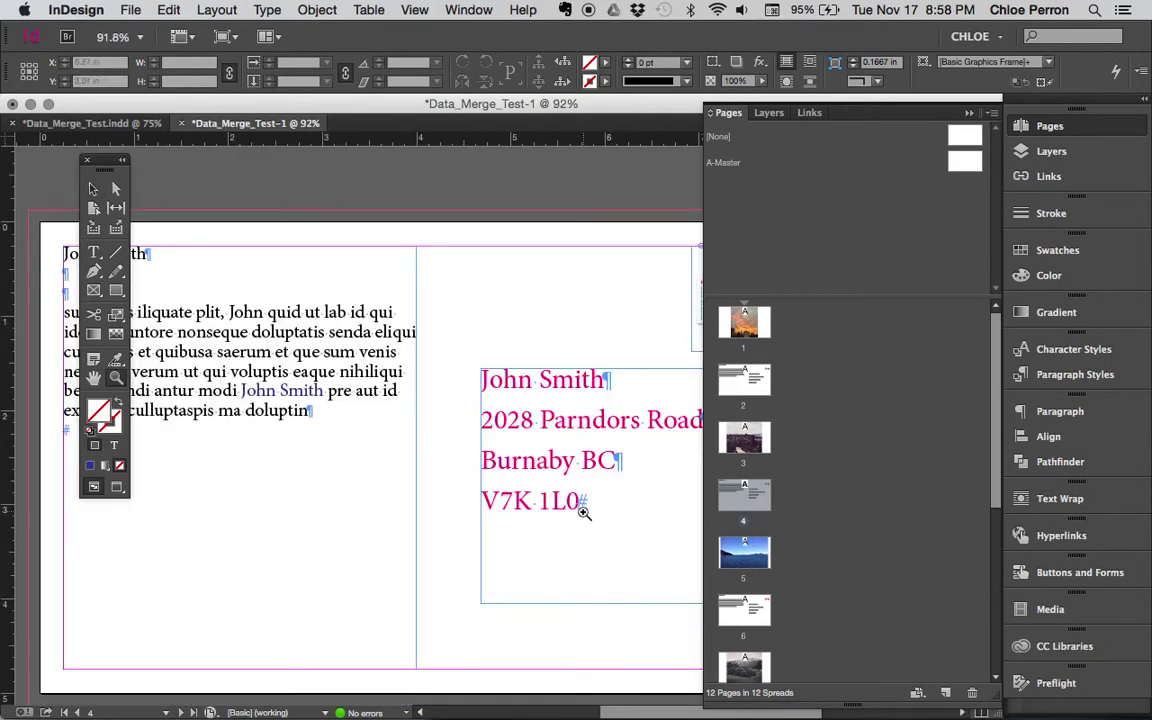
scroll(584, 512, "down", 20)
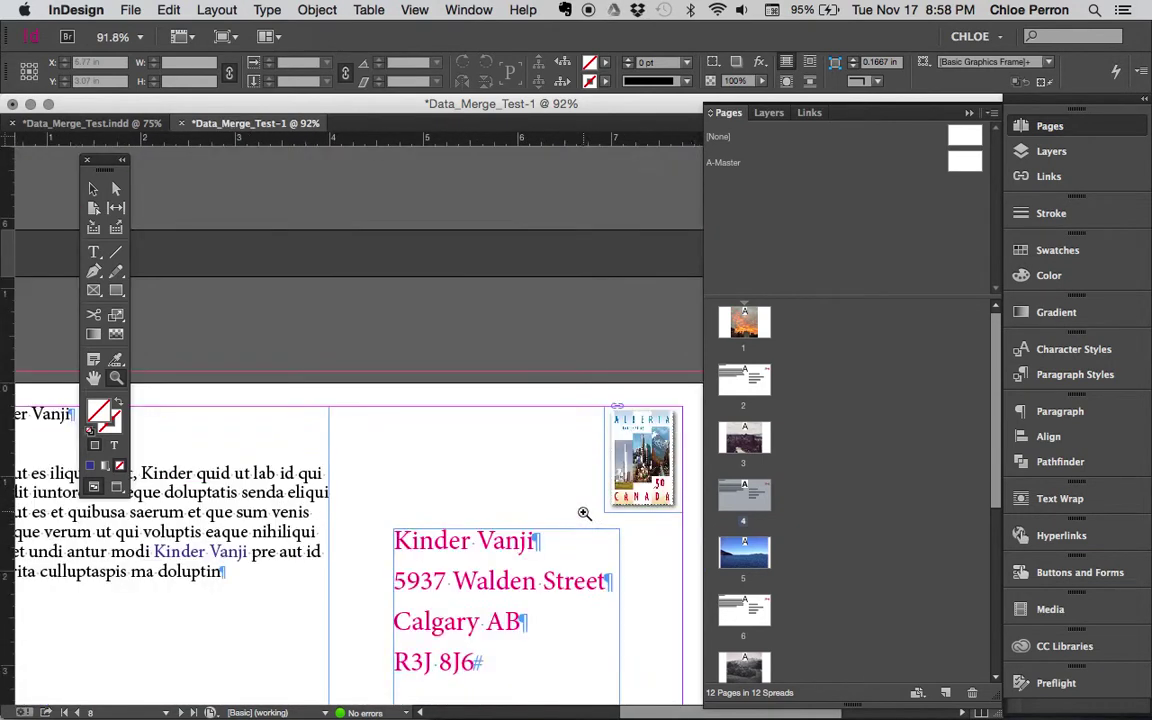
scroll(584, 512, "down", 15)
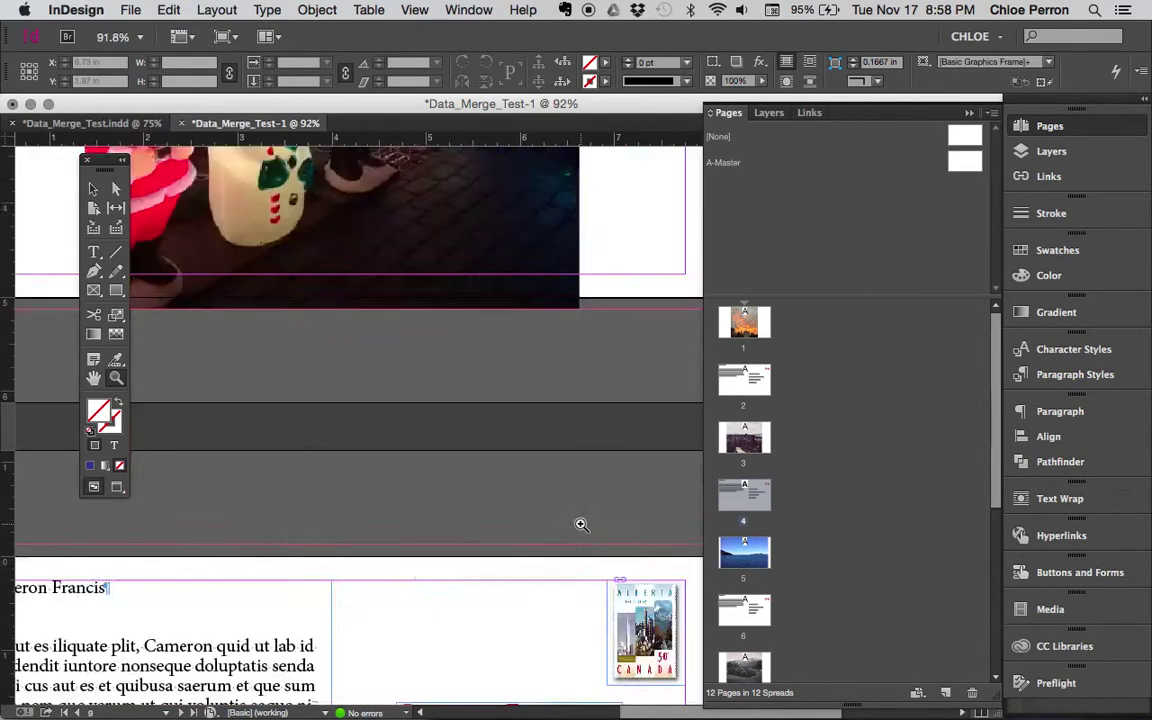
scroll(581, 524, "down", 5)
scroll(581, 524, "down", 12)
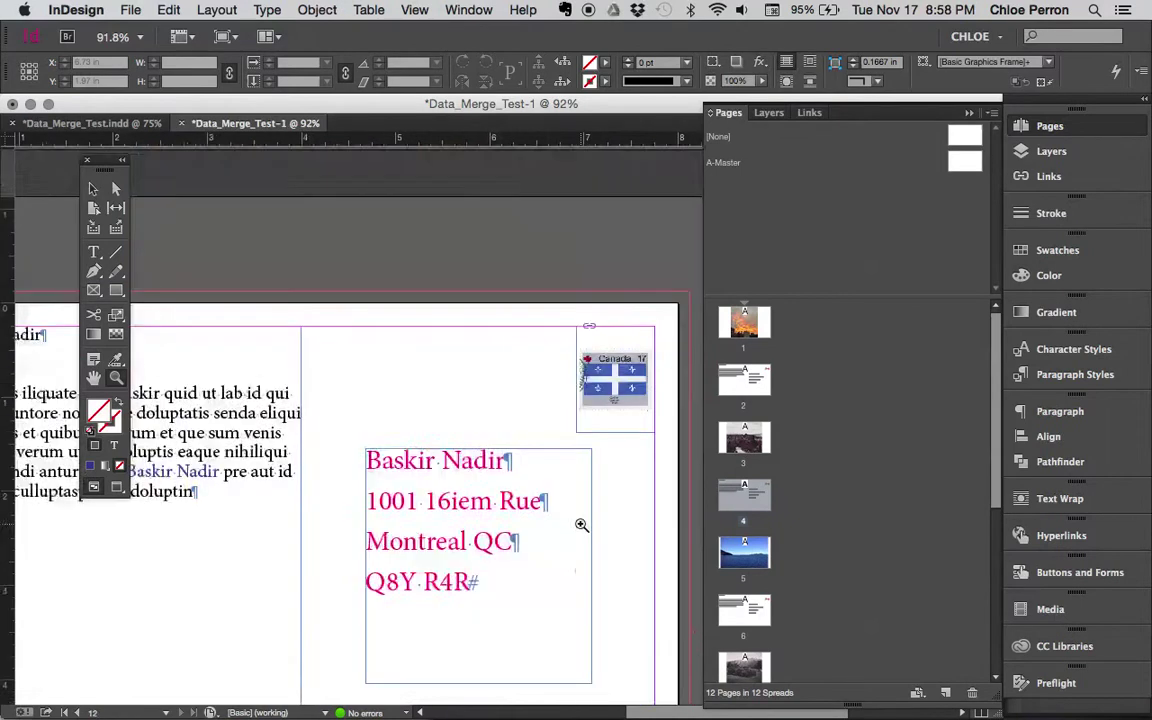
scroll(581, 524, "left", 3)
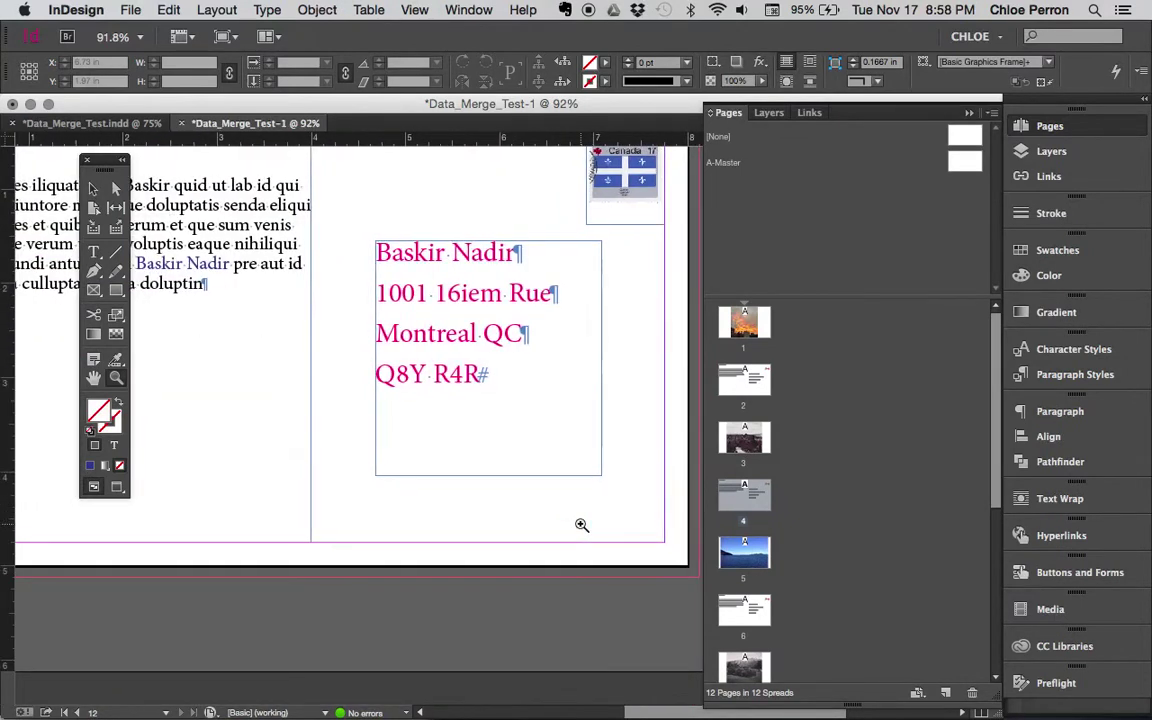
scroll(630, 498, "up", 5)
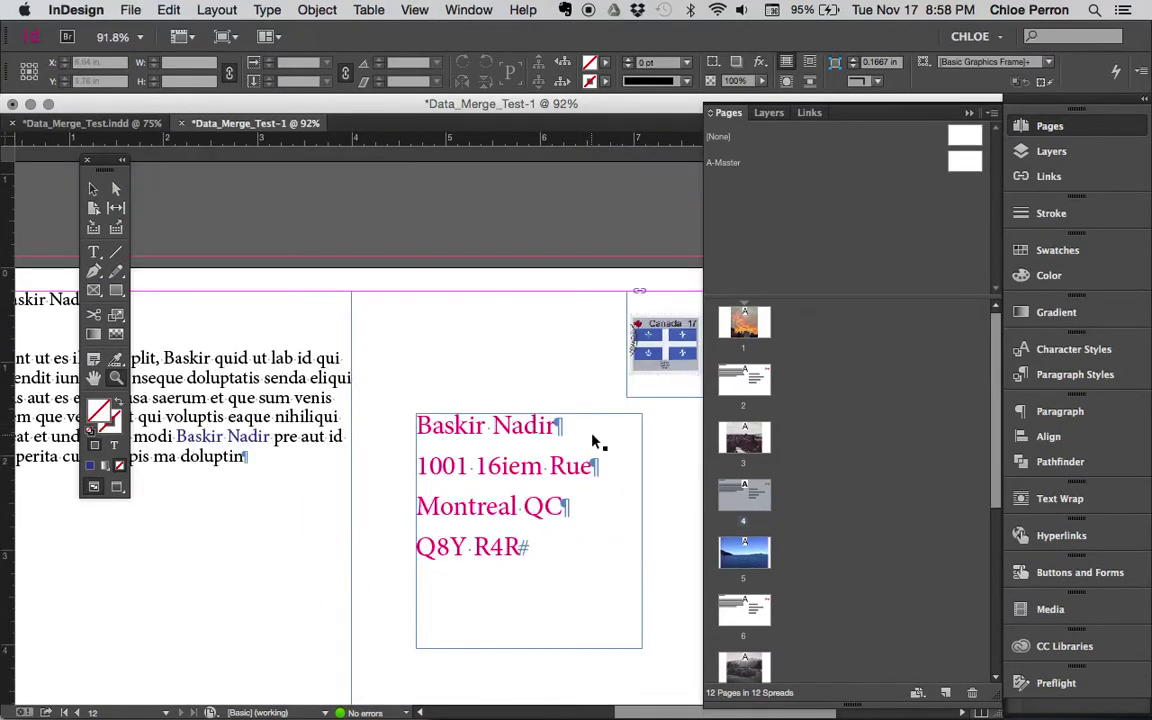
key("super+minus")
key("super+minus")
scroll(589, 483, "up", 14)
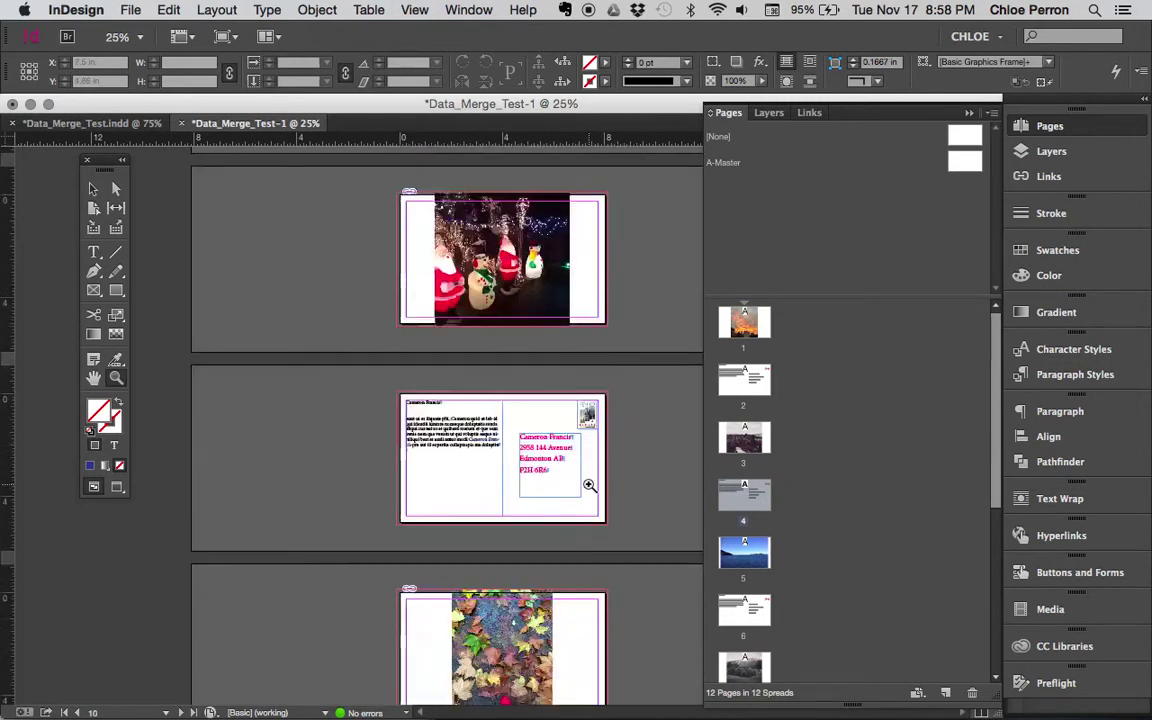
scroll(589, 485, "up", 5)
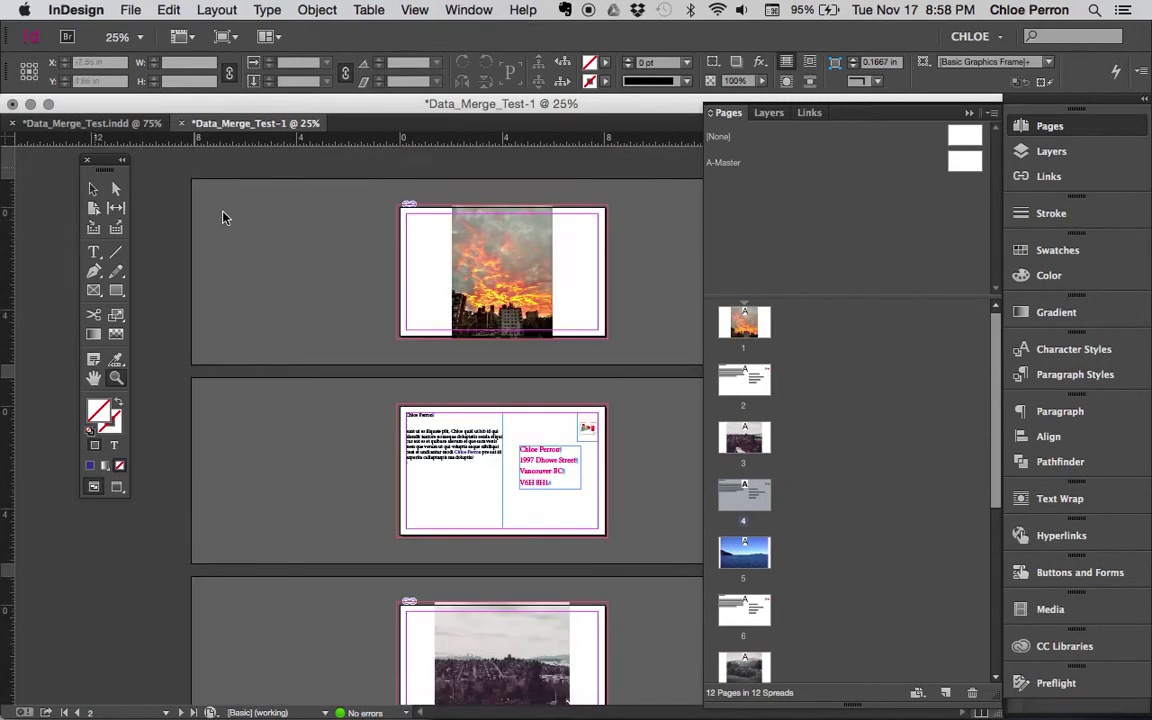
Step: Save the document as a new InDesign file named with the owner's name plus Postcards
left_click(128, 10)
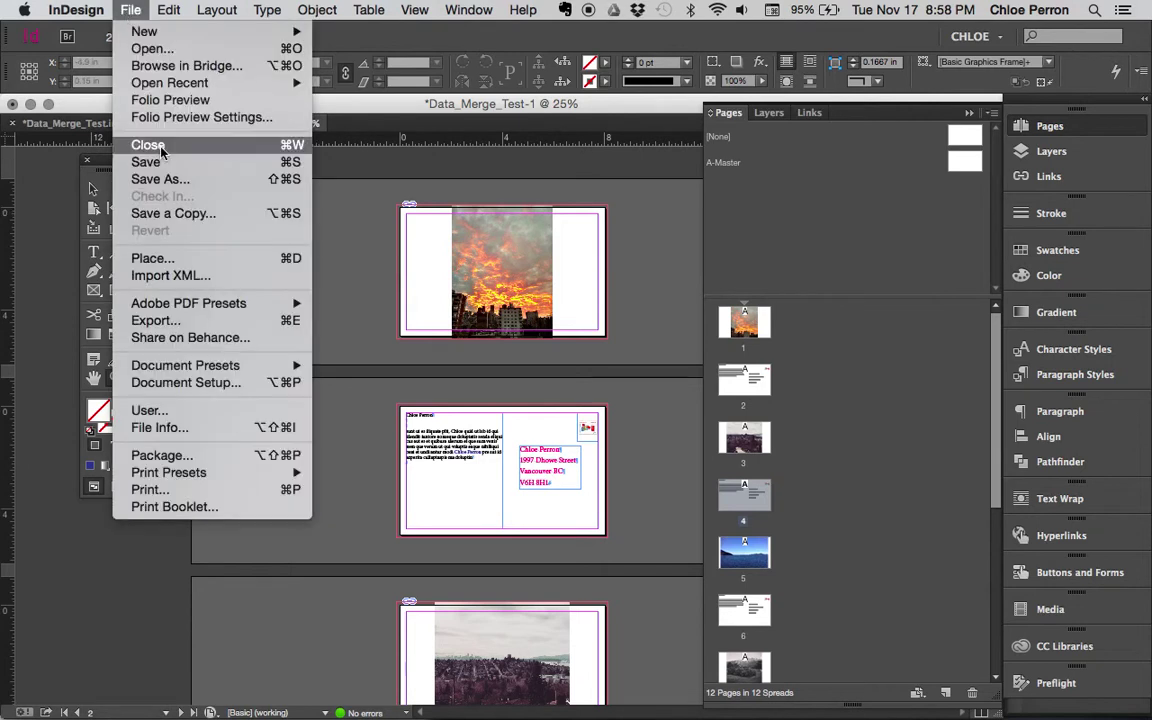
left_click(160, 164)
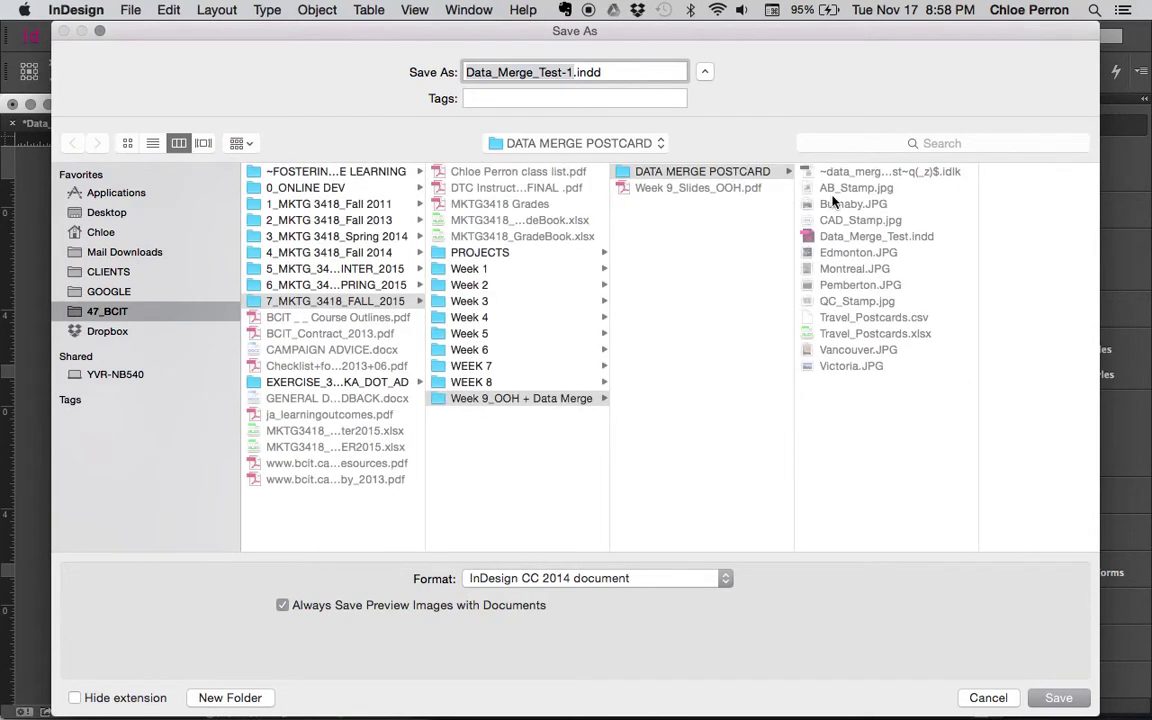
left_click(572, 72)
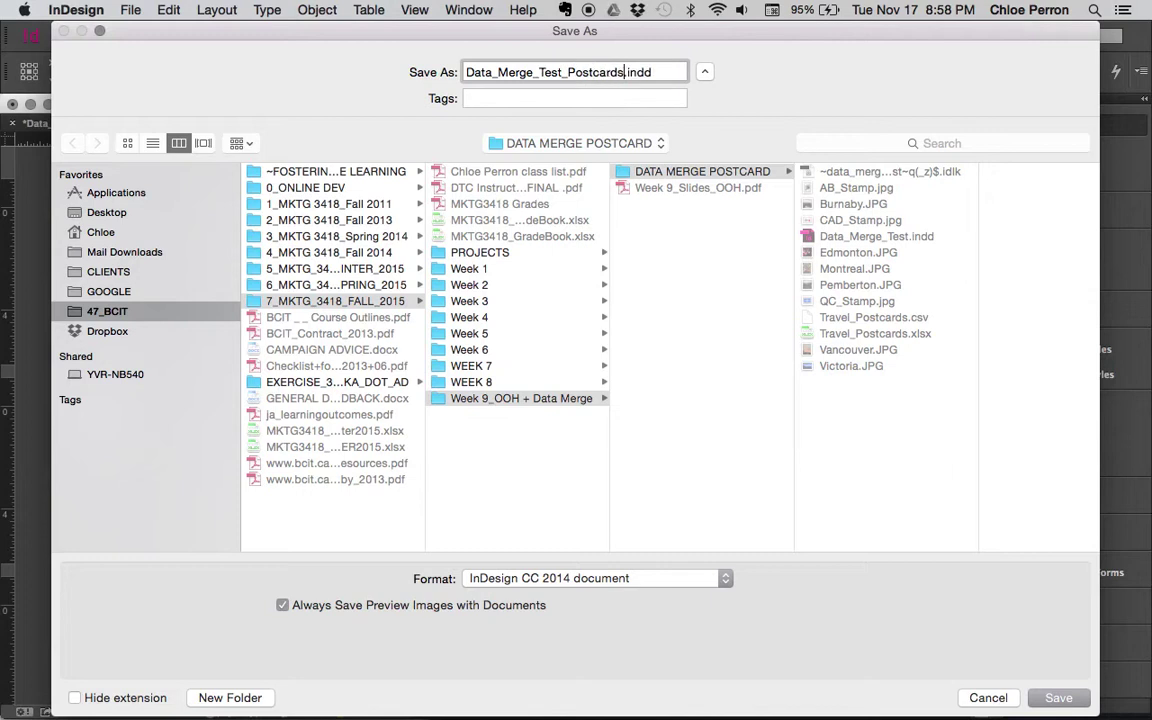
key("super+a")
type("Per")
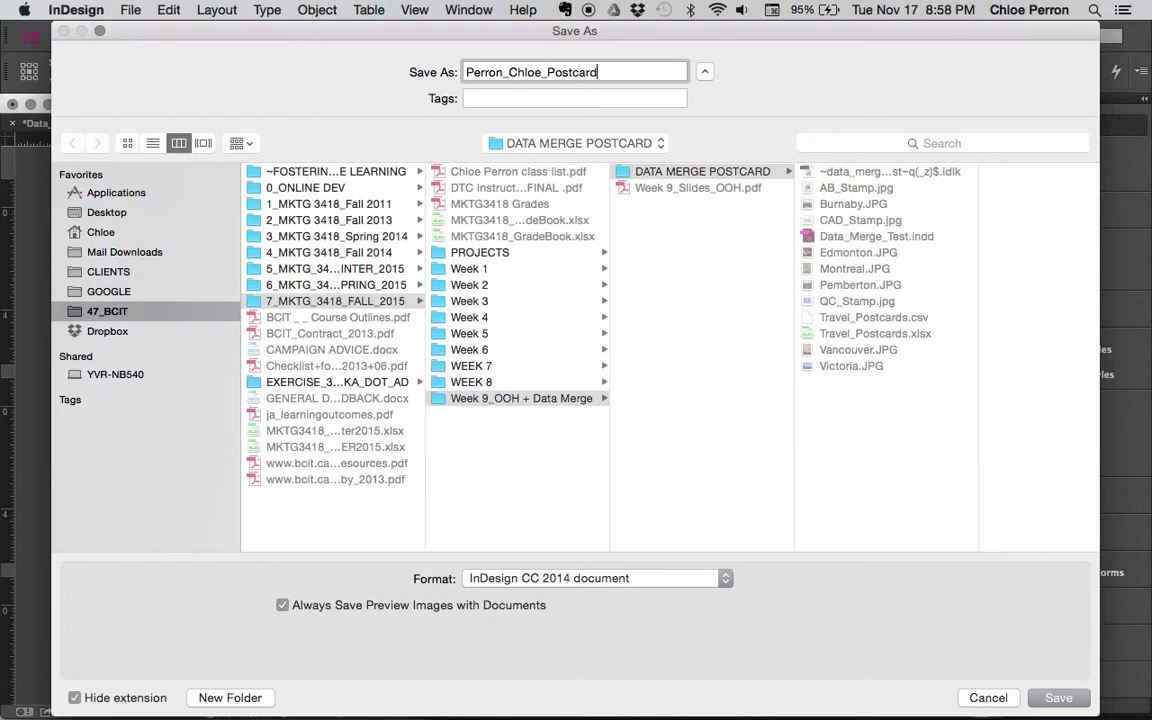
key("Return")
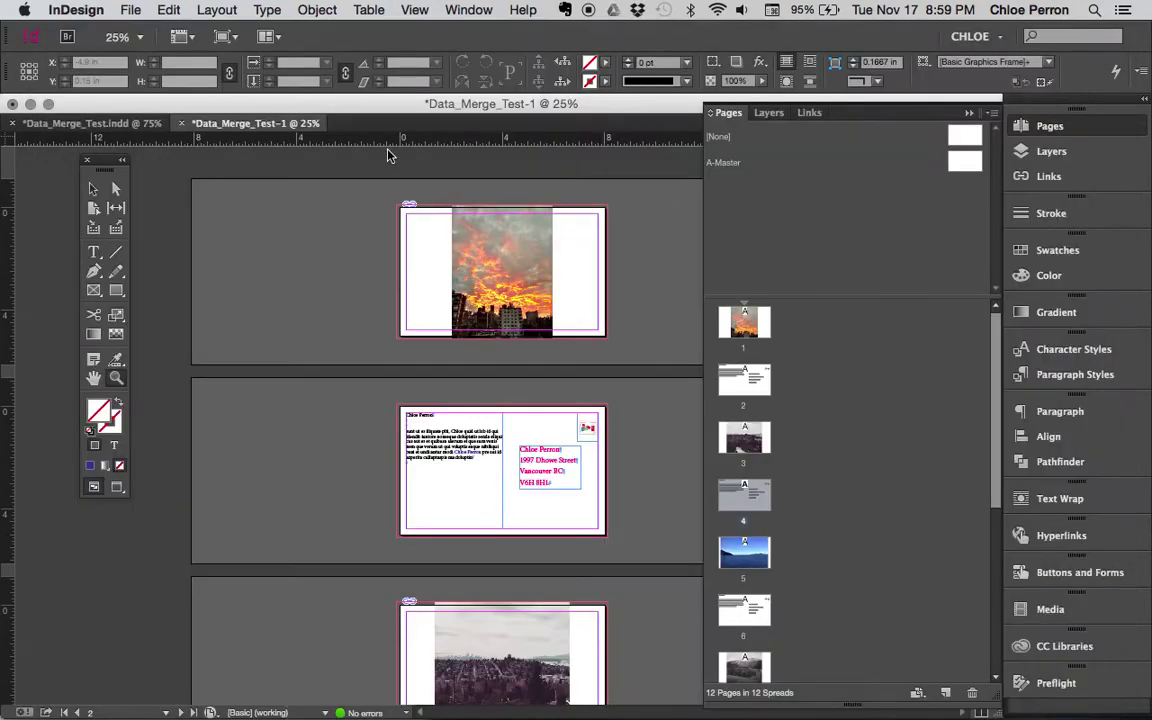
Step: Start an Adobe PDF (Print) export saved under the Postcards file name
left_click(134, 11)
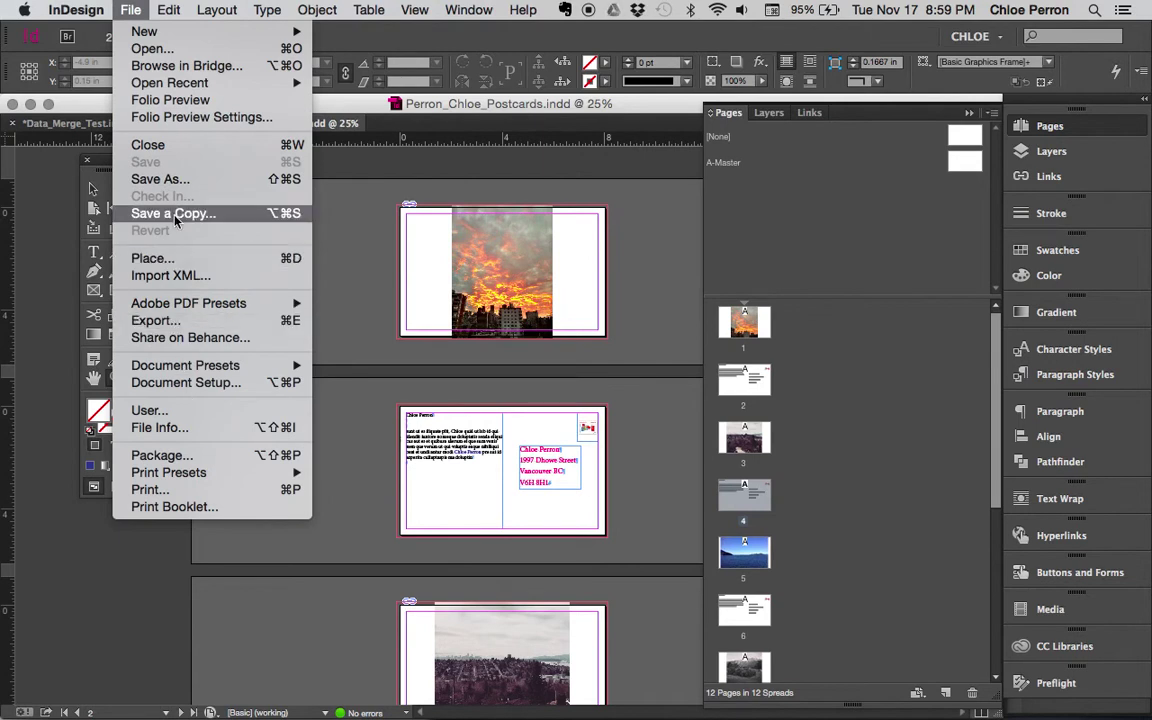
left_click(155, 320)
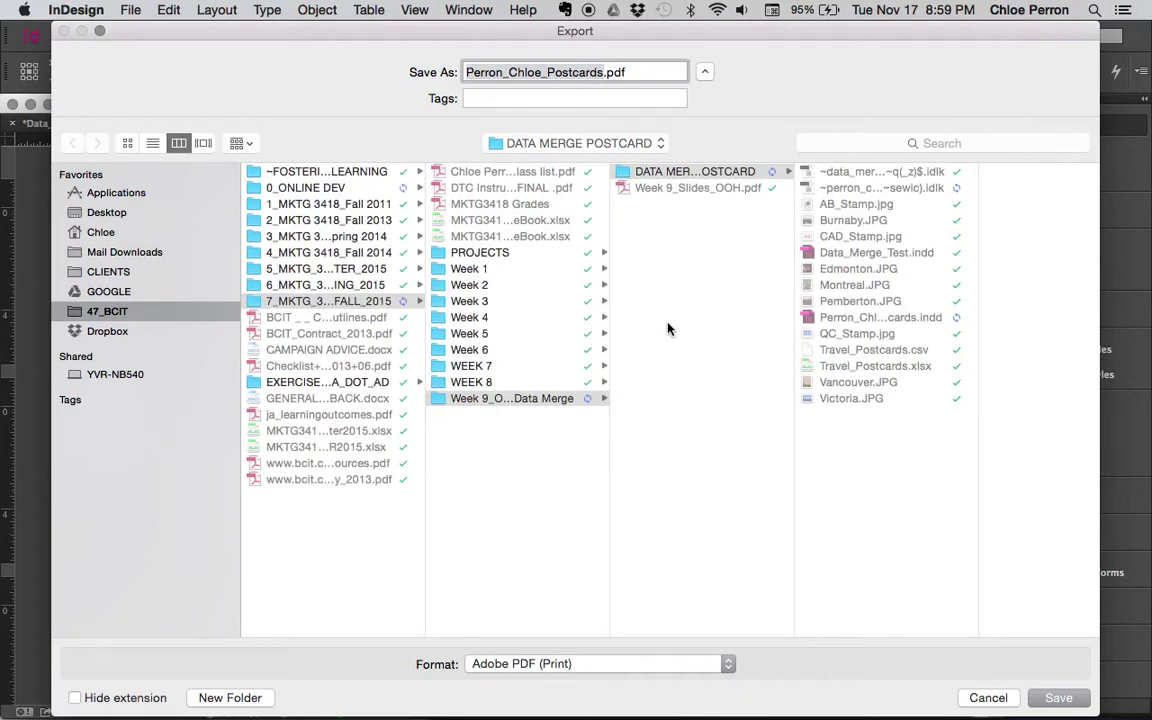
left_click(738, 668)
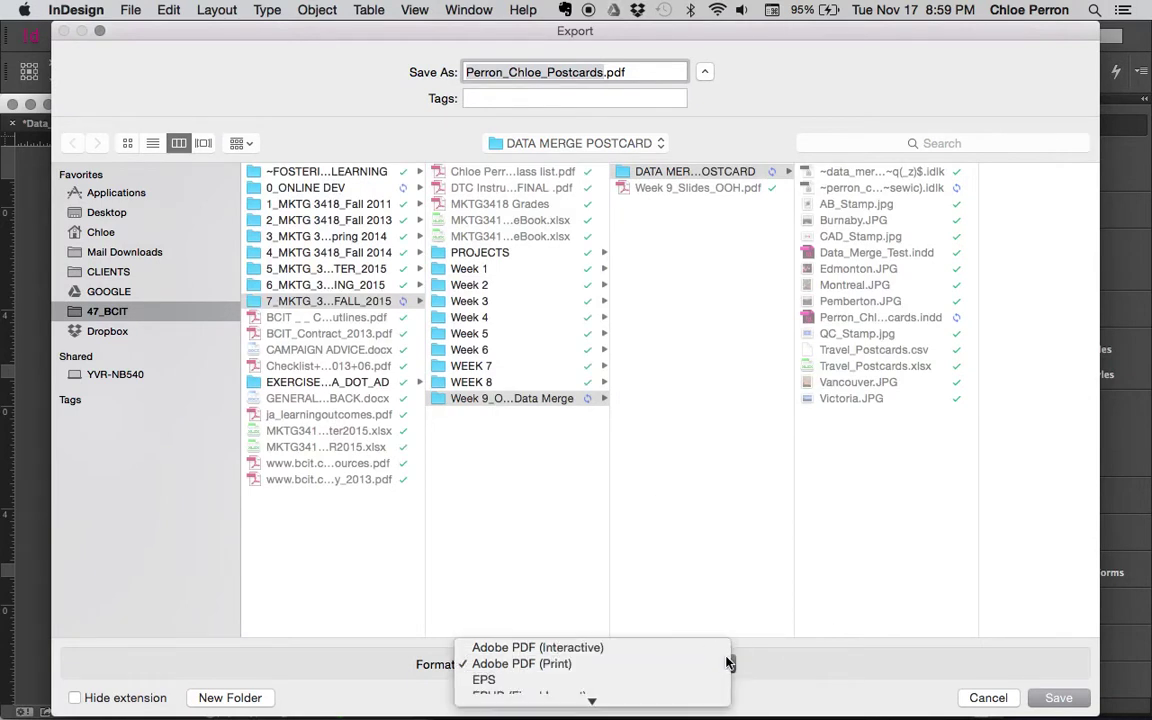
left_click(728, 658)
left_click(1058, 698)
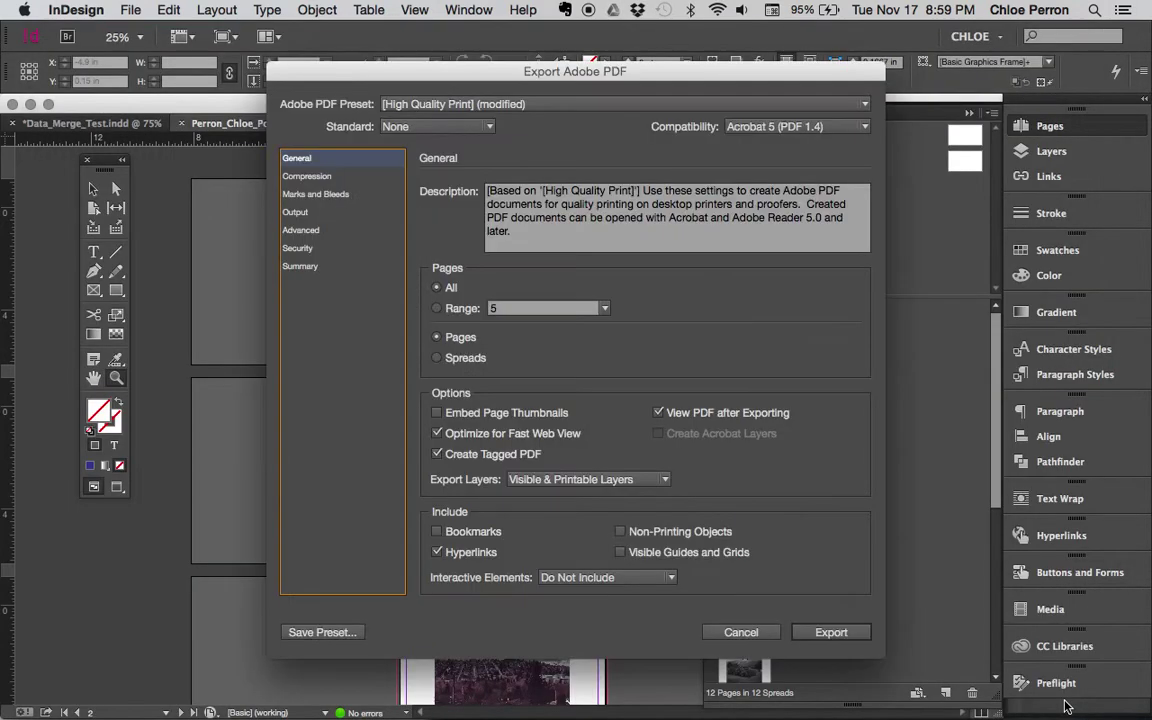
Step: Enable All Printer's Marks and Use Document Bleed Settings, then export the PDF
left_click(352, 196)
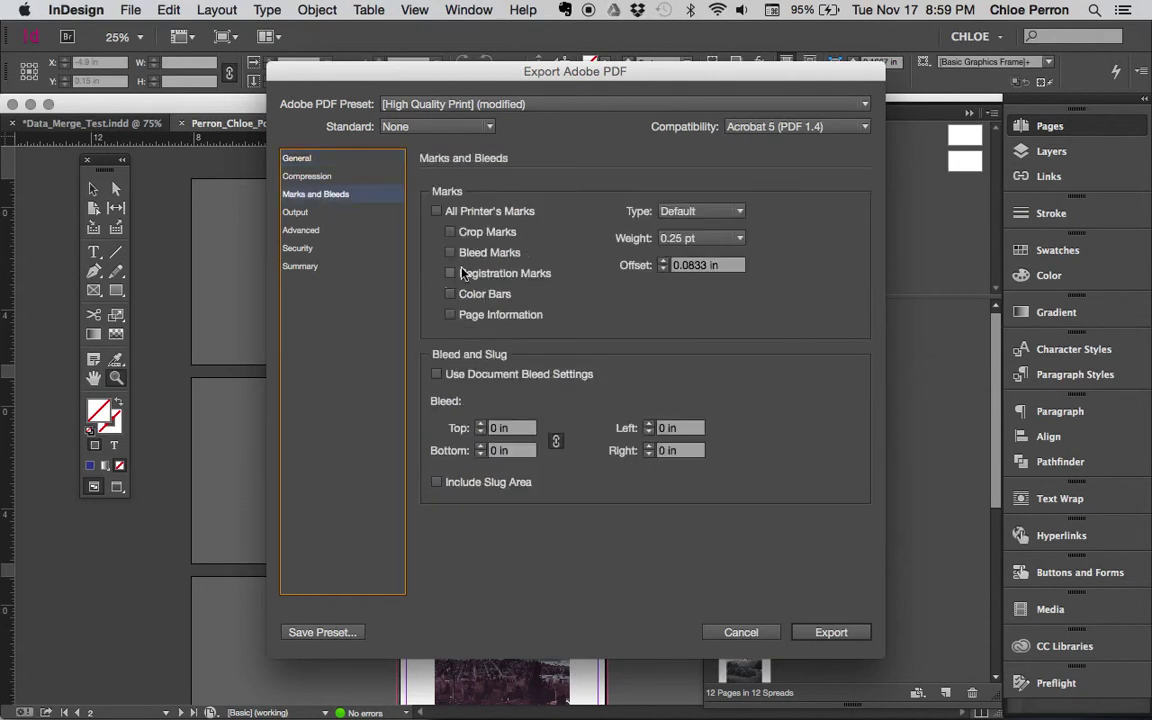
left_click(437, 212)
left_click(437, 374)
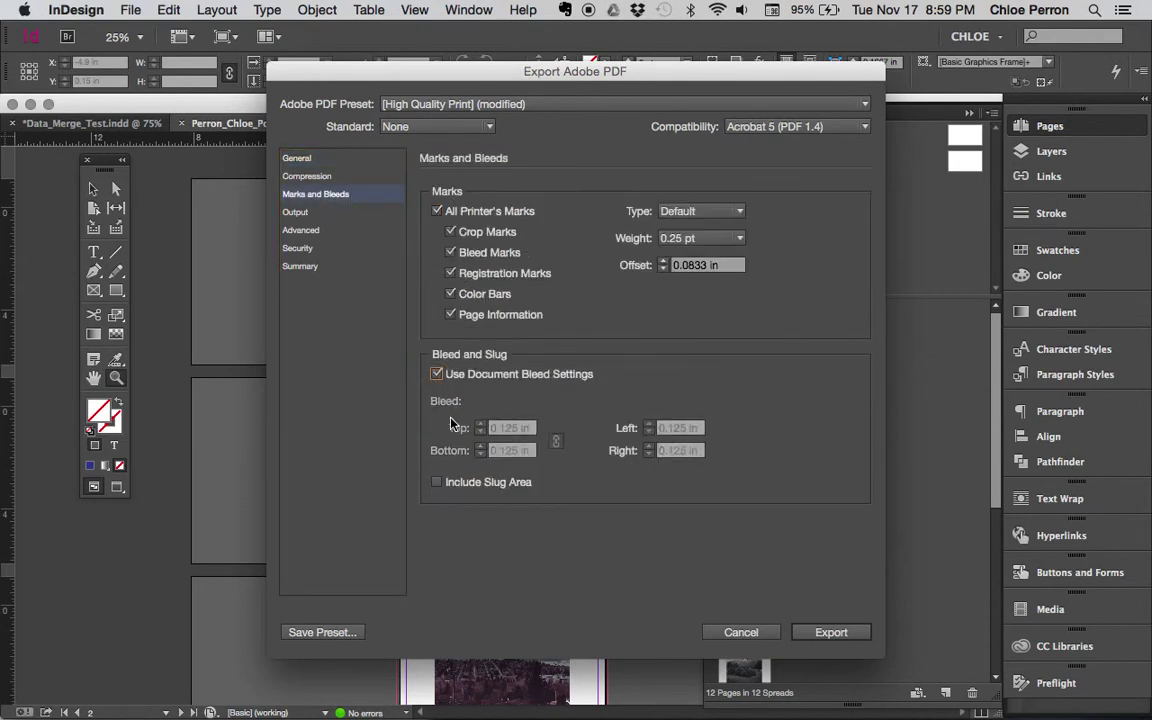
left_click(834, 630)
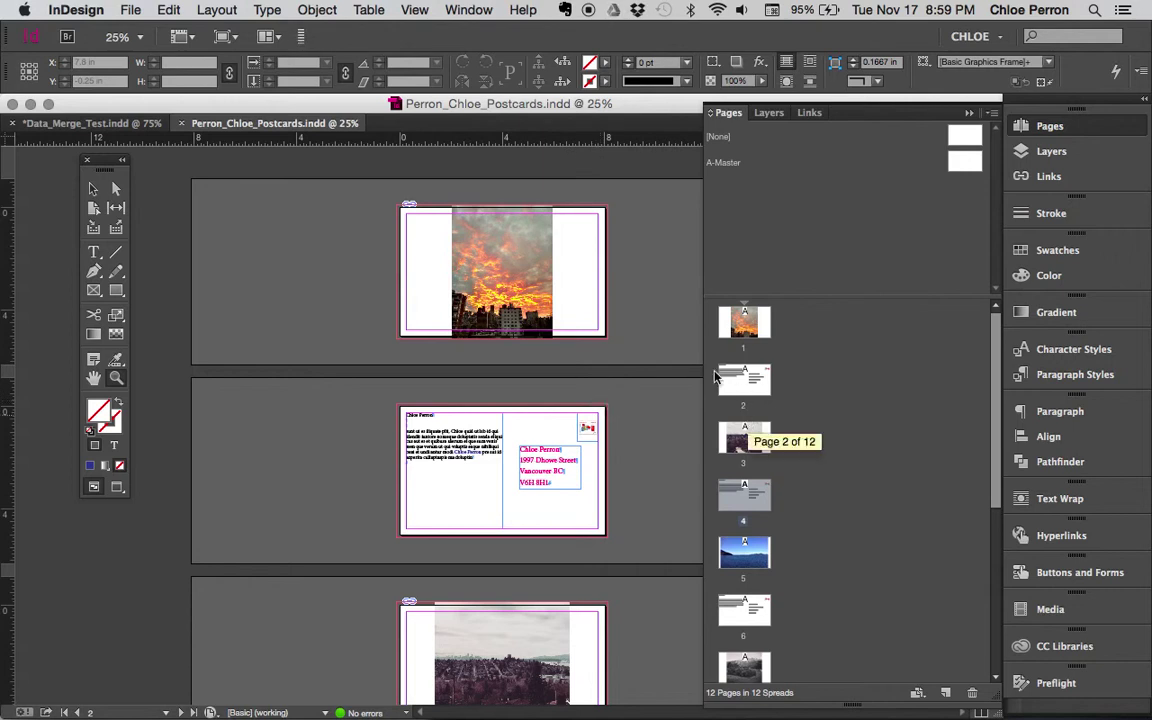
Step: Re-export the postcard PDF over the existing file and dismiss the cannot-save alert
key("super+Tab")
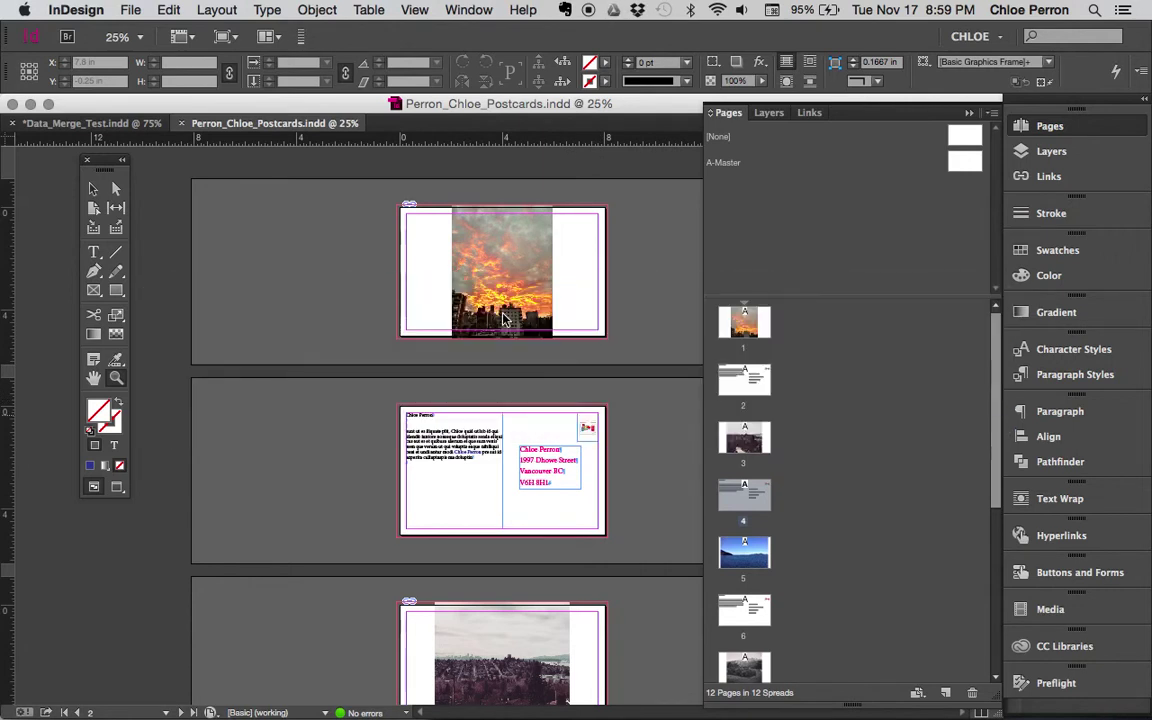
key("super+e")
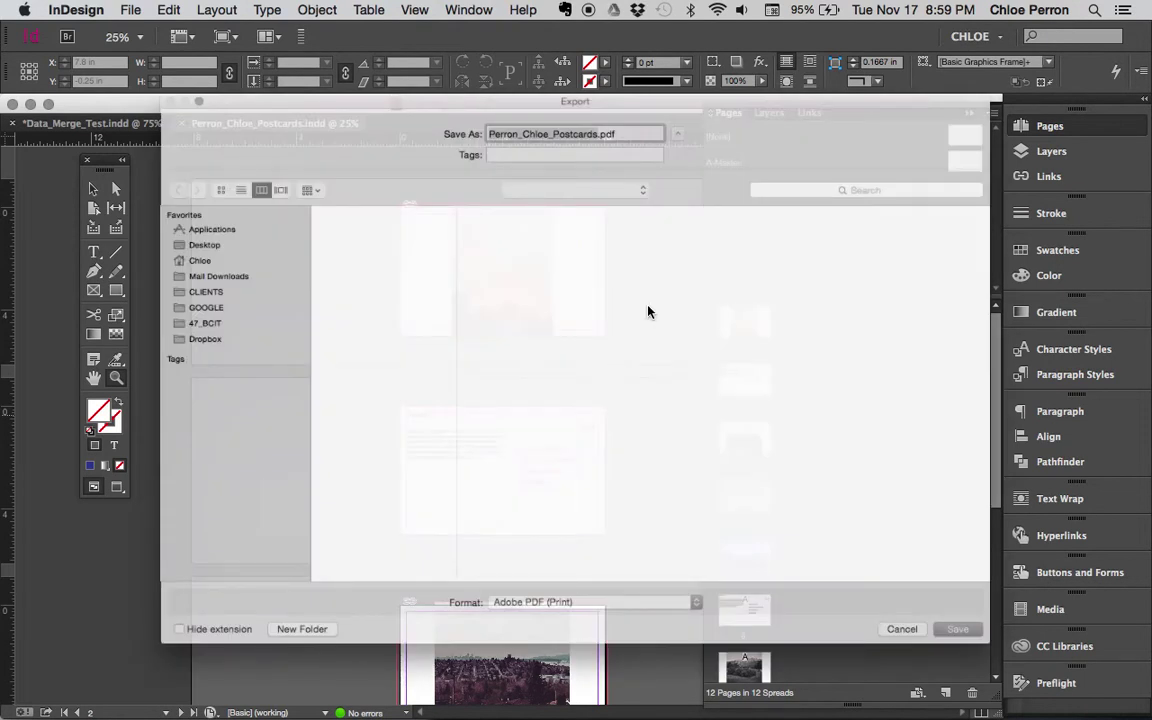
key("Return")
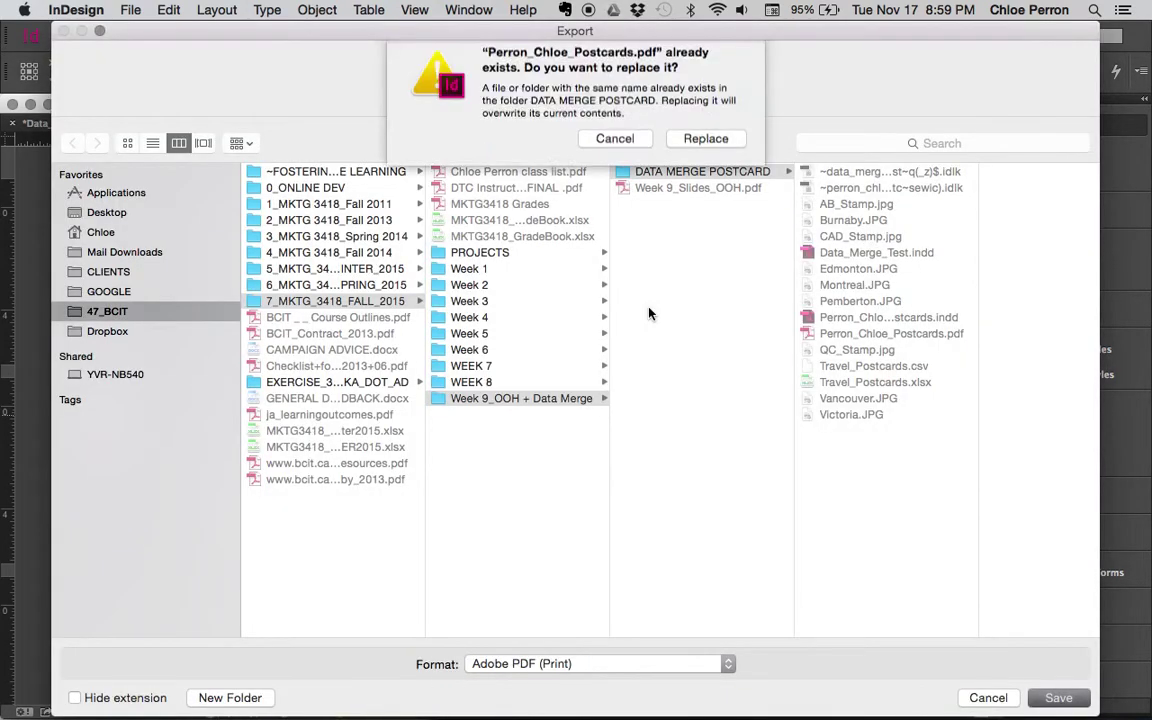
left_click(690, 149)
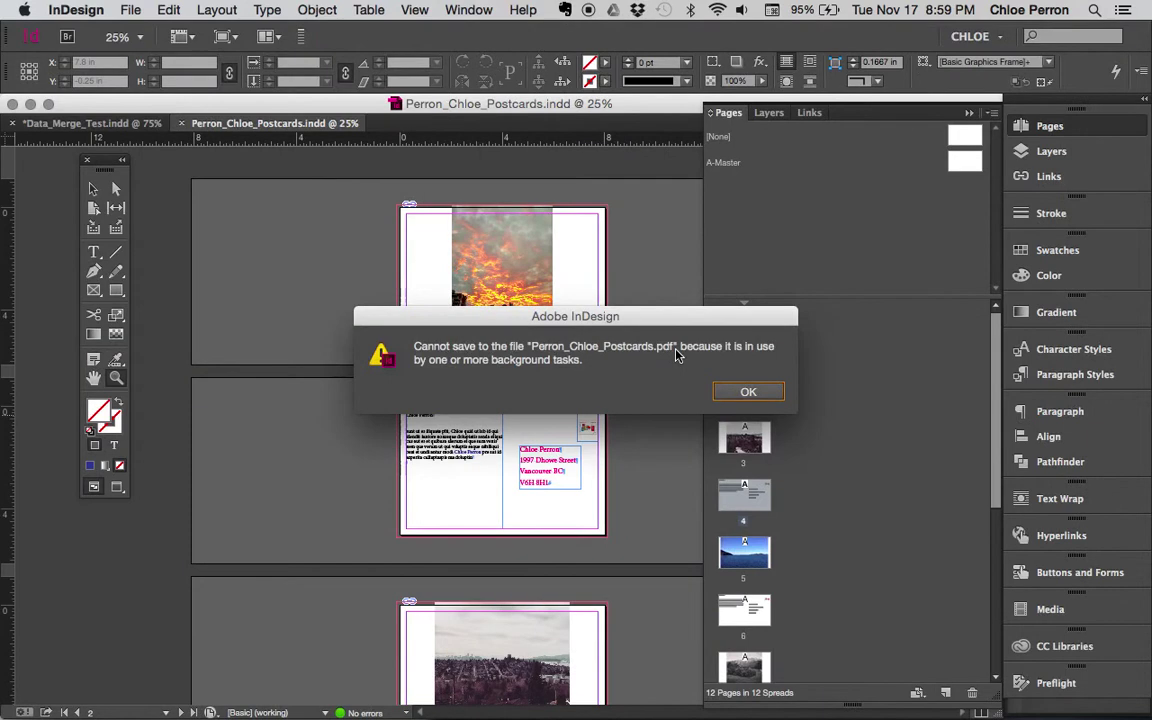
left_click(740, 390)
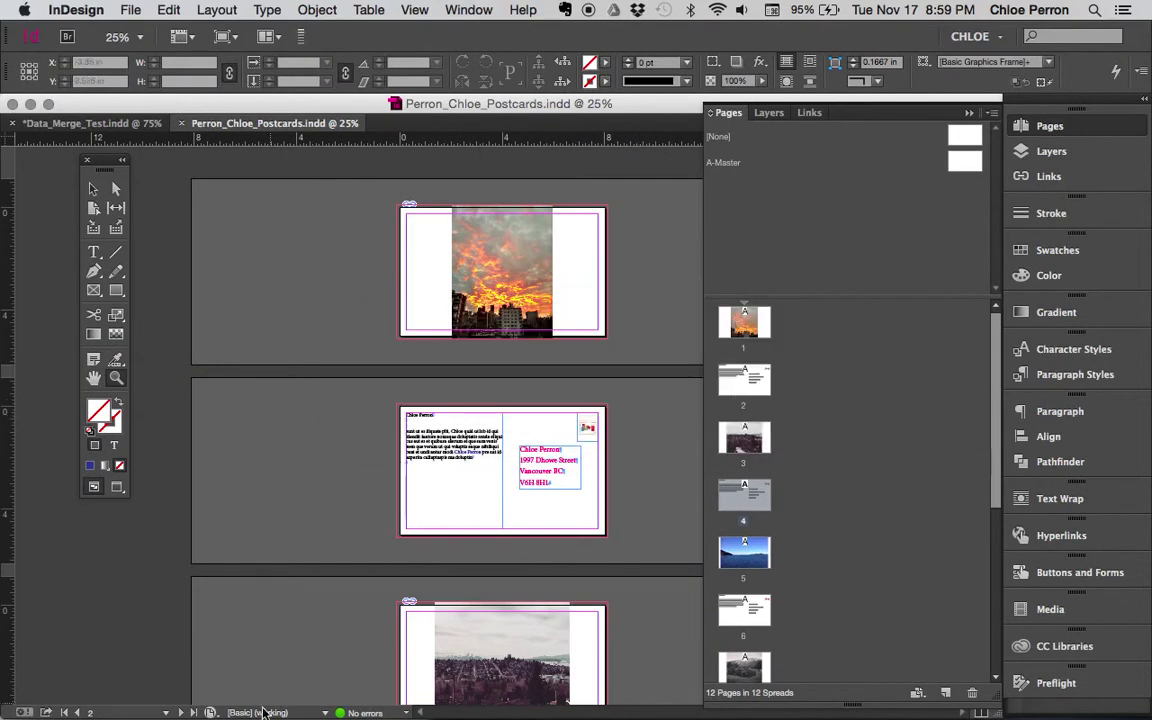
Step: Inspect the exported PDF in Finder, then return to InDesign zoomed in on page 1
left_click(325, 712)
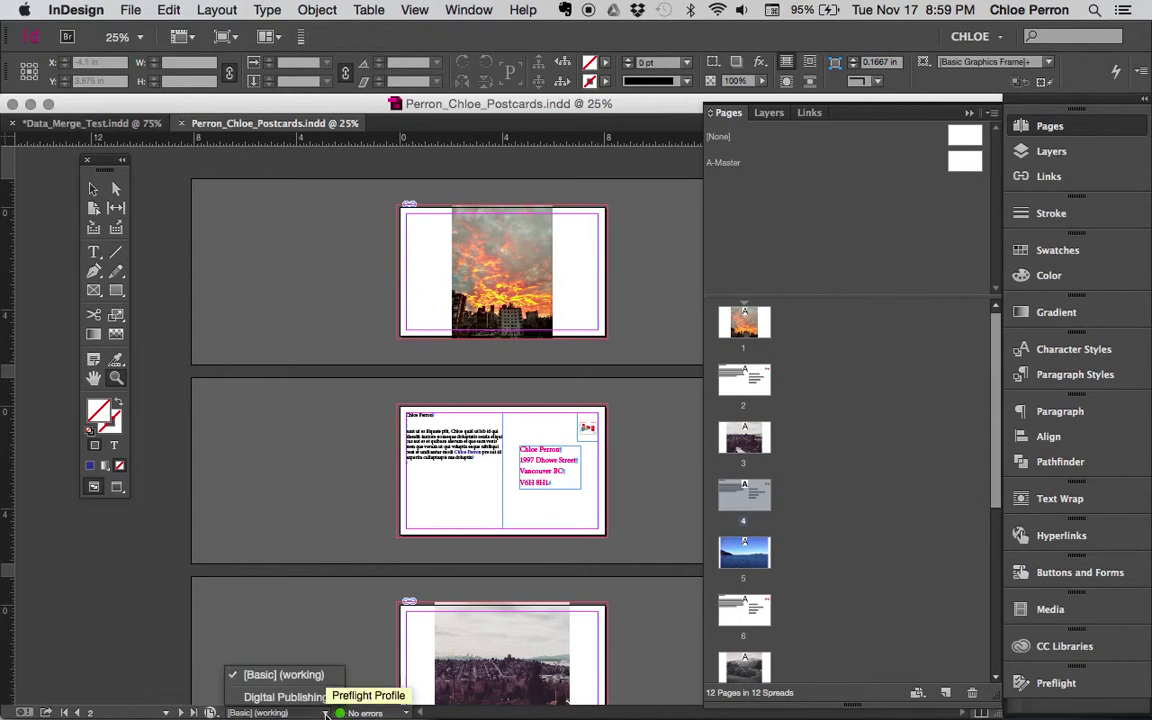
left_click(335, 684)
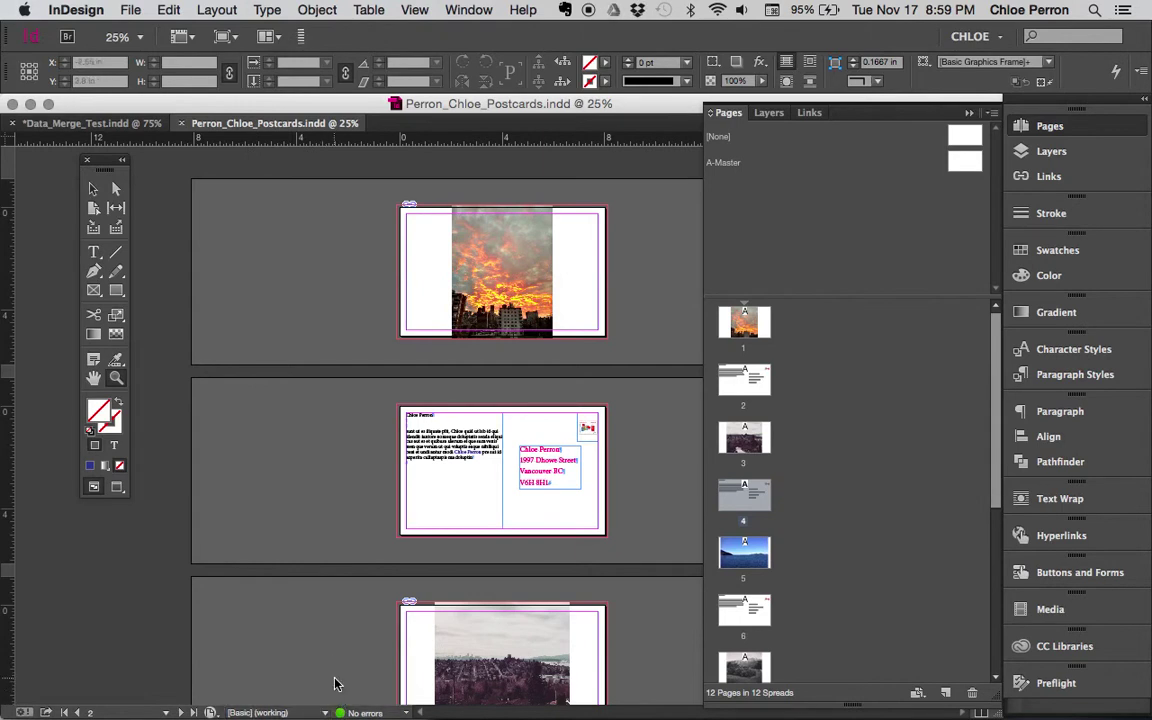
key("super+Tab")
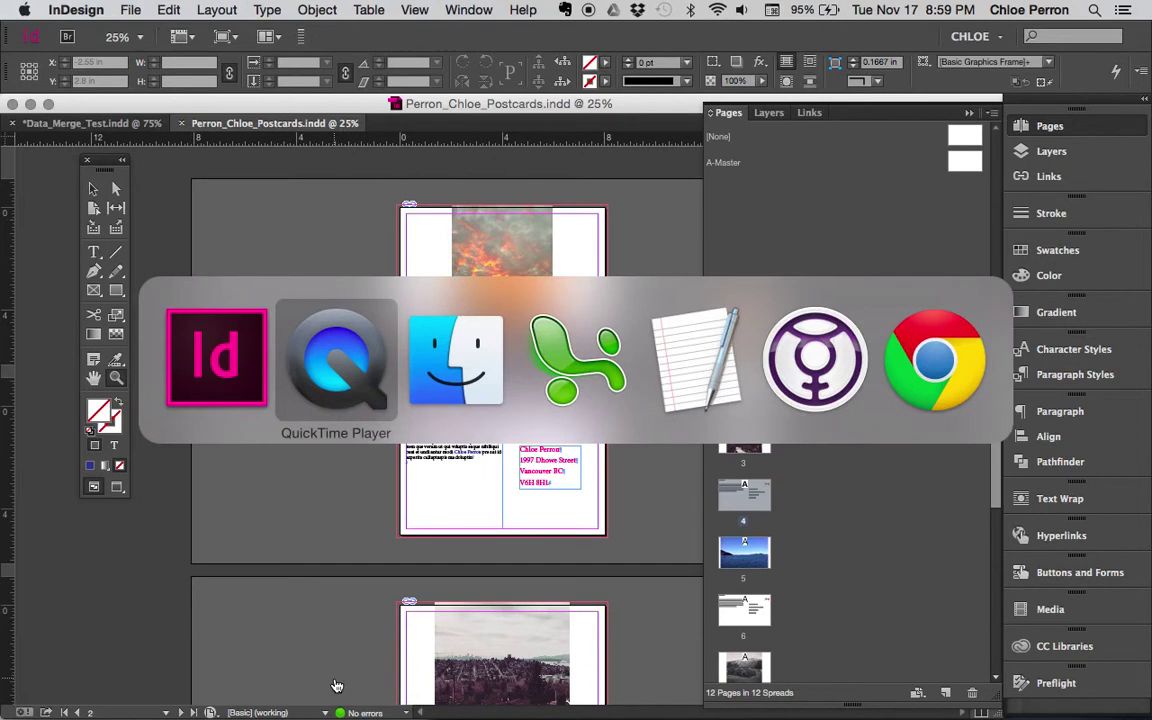
key("super+Tab")
left_click(607, 331)
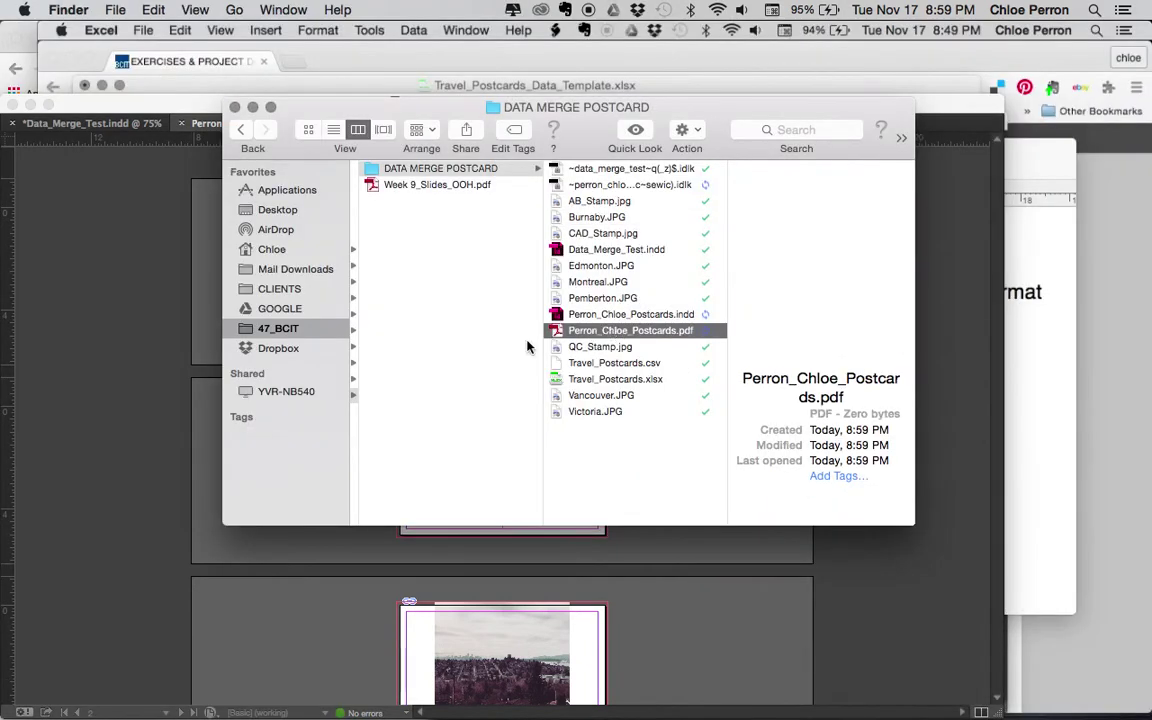
left_click(330, 545)
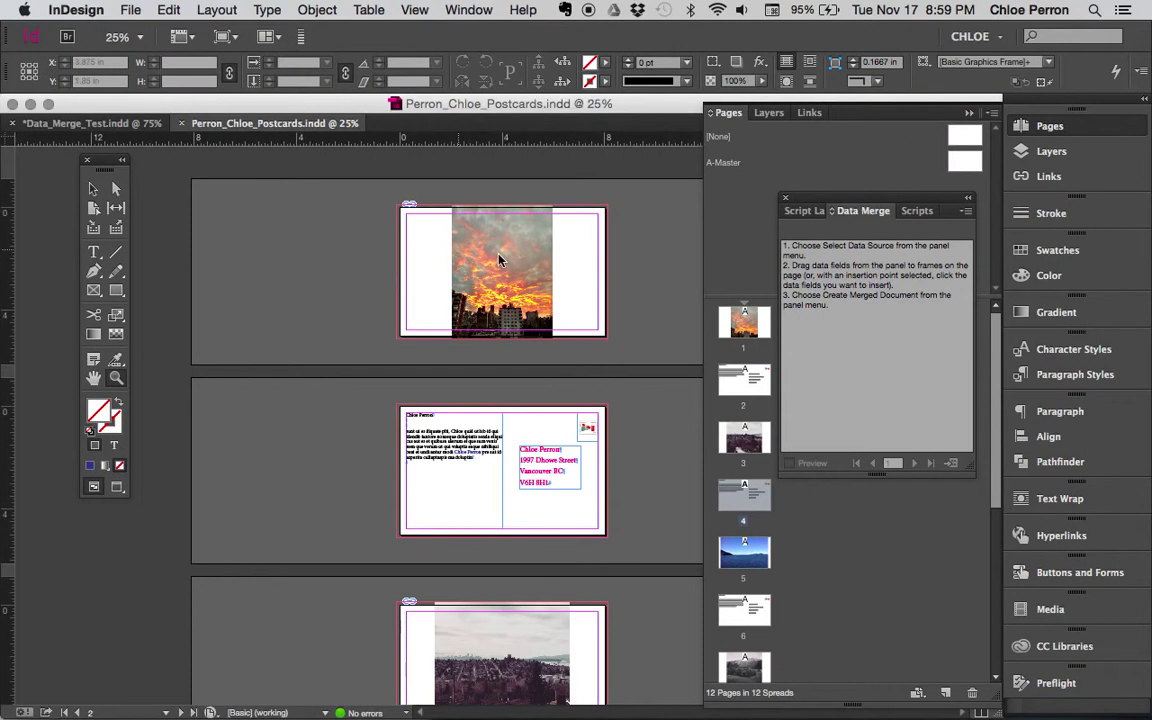
key("super+equal")
key("super+equal")
key("super+equal")
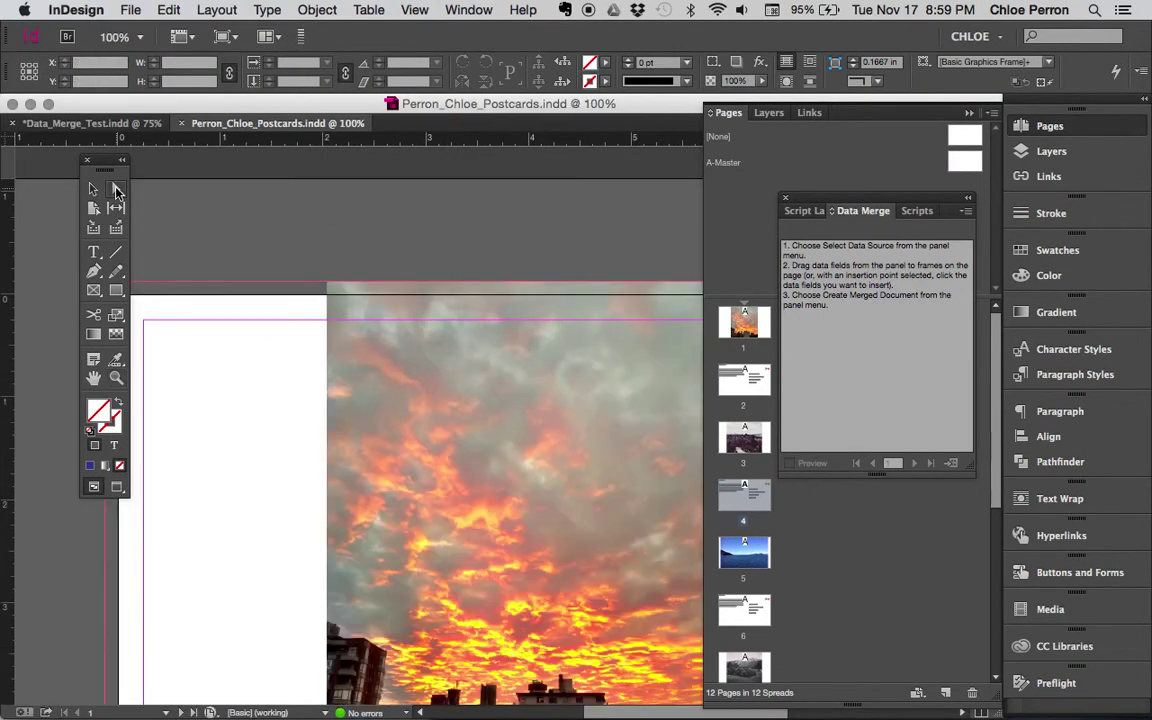
Step: Stretch the page 1 sunset photo left and right out to the bleed edges
left_click(116, 190)
left_click(329, 329)
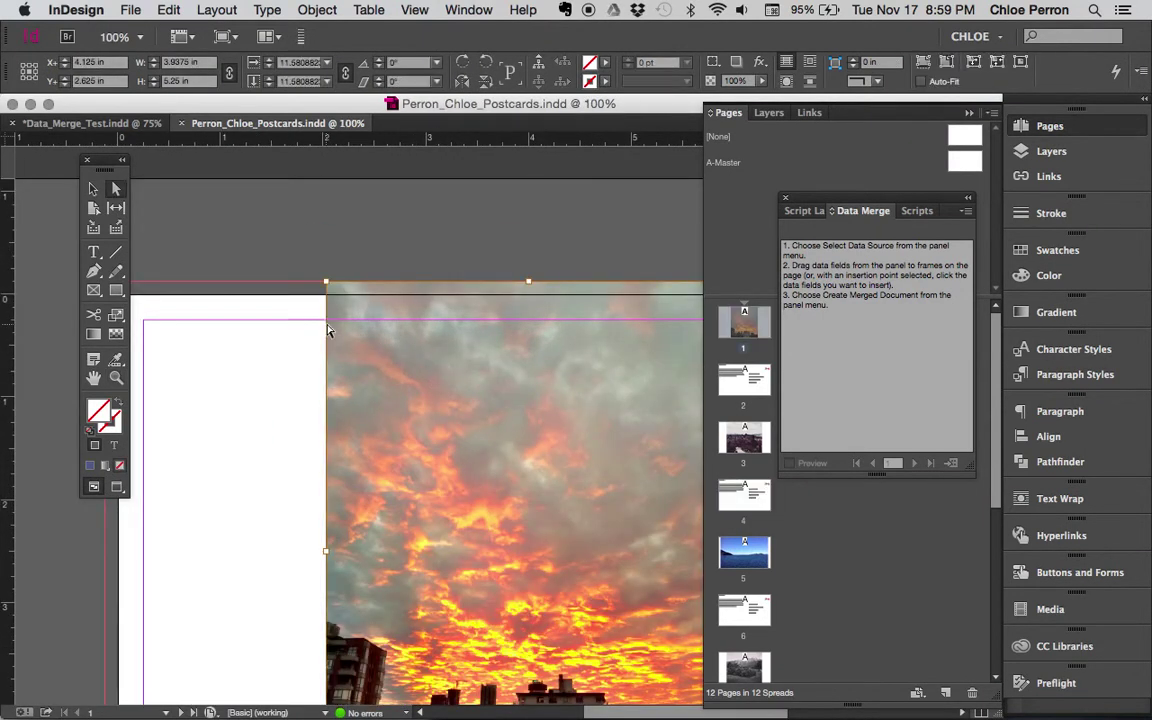
key("super+minus")
left_click_drag(413, 364, 303, 374)
key("Tab")
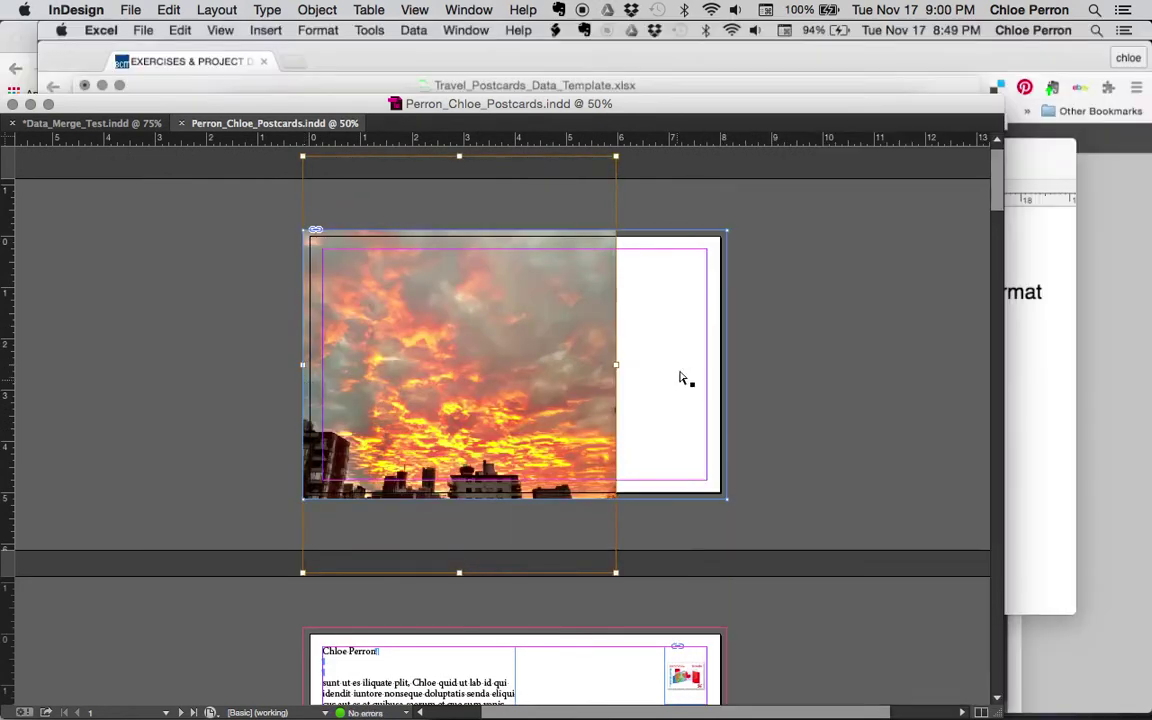
left_click_drag(617, 379, 725, 381)
scroll(689, 465, "down", 15)
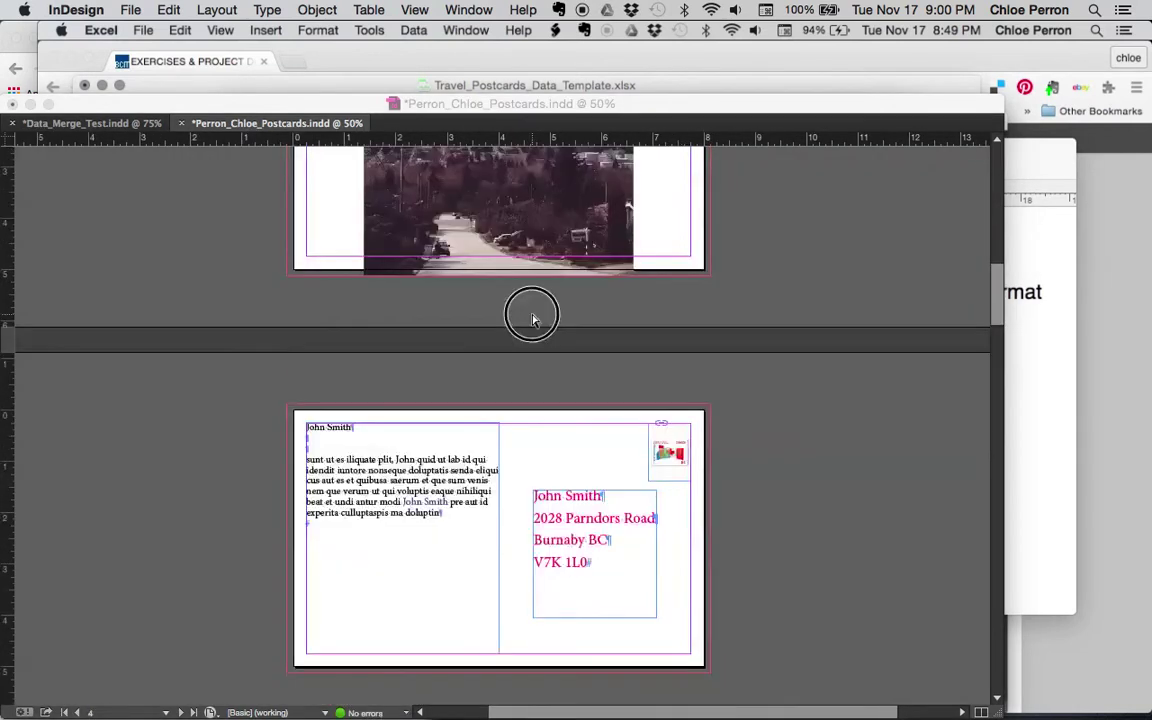
scroll(532, 318, "up", 5)
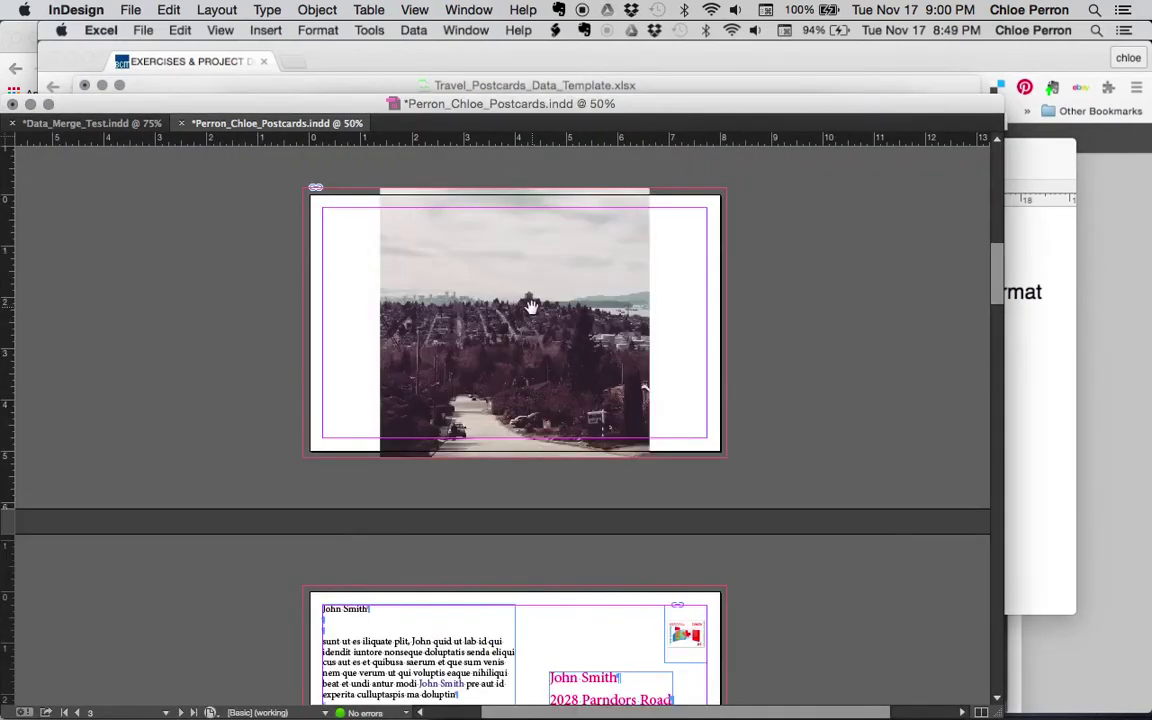
Step: Extend the page 3 city photo and page 5 sea photo to both bleed edges
left_click(383, 335)
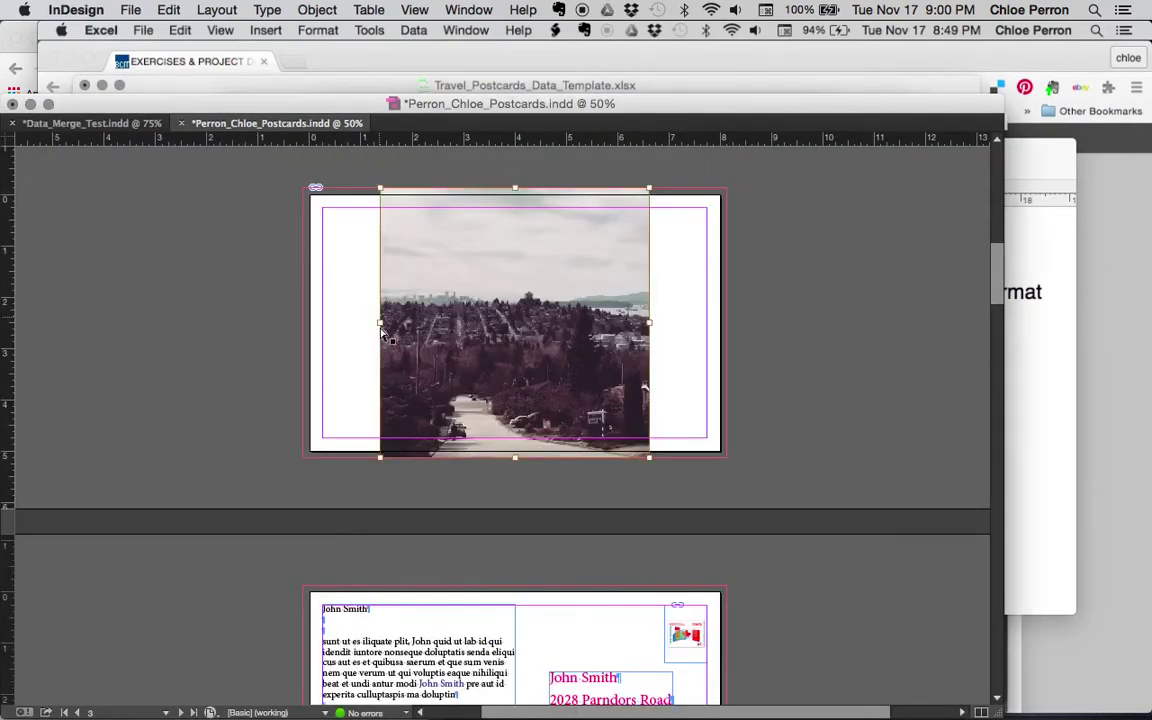
left_click_drag(383, 335, 303, 335)
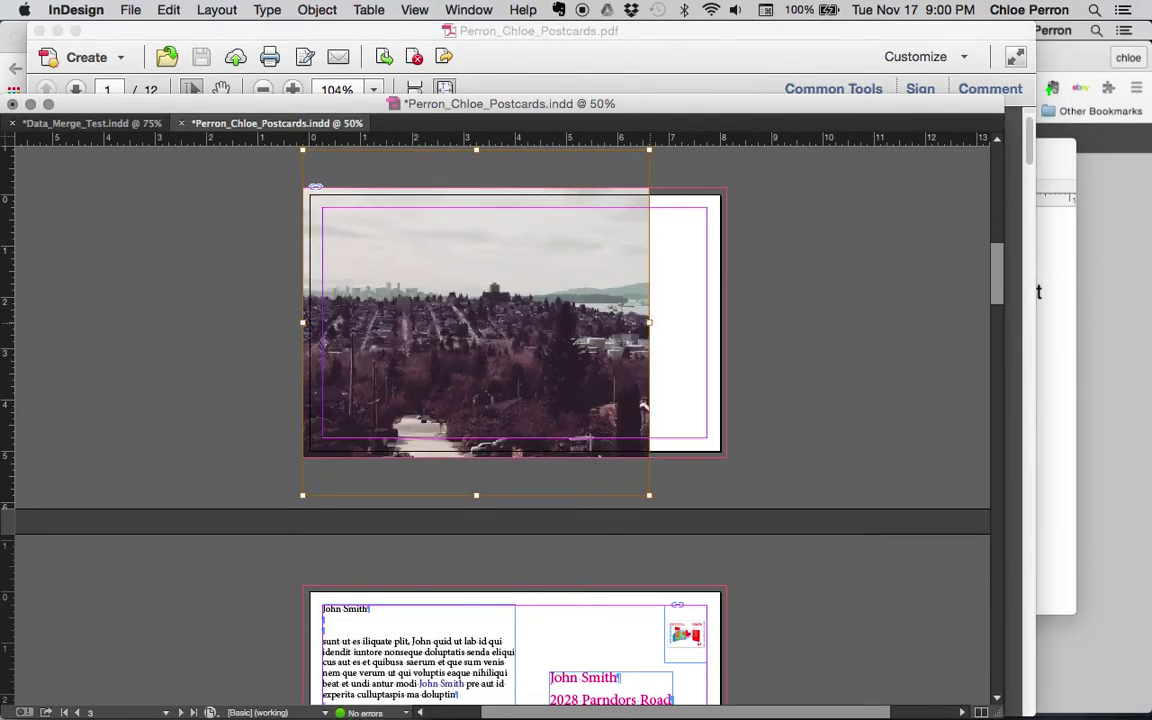
left_click_drag(649, 322, 726, 322)
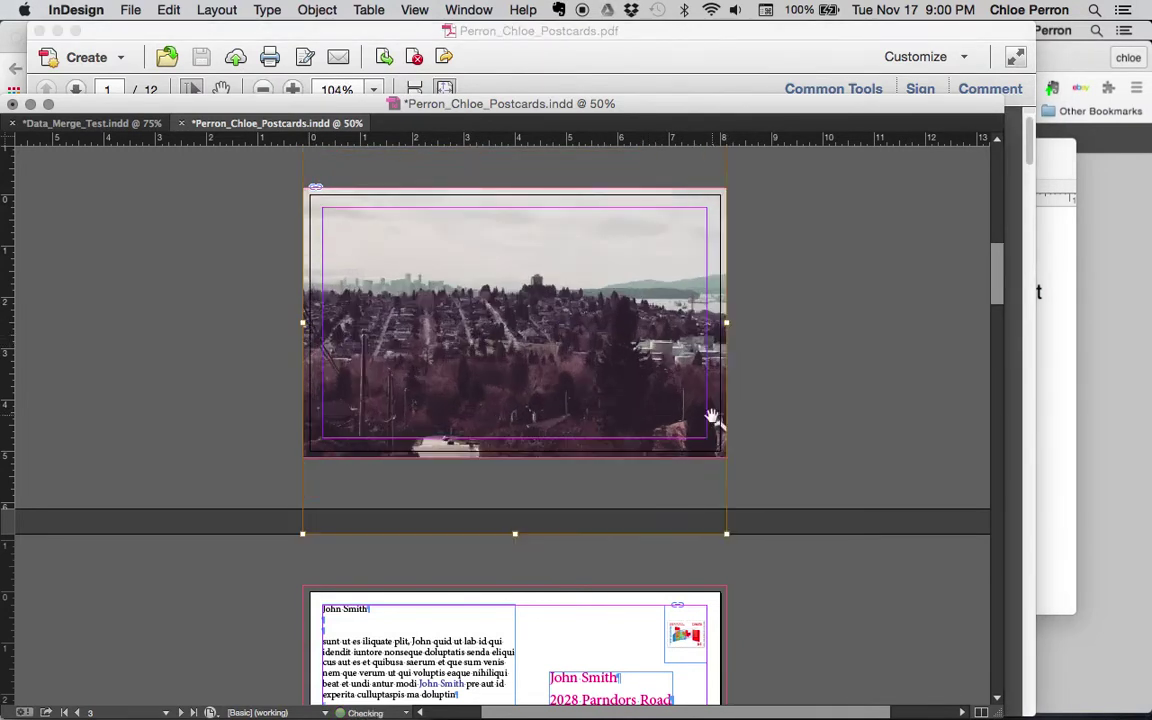
scroll(712, 416, "down", 15)
left_click(581, 406)
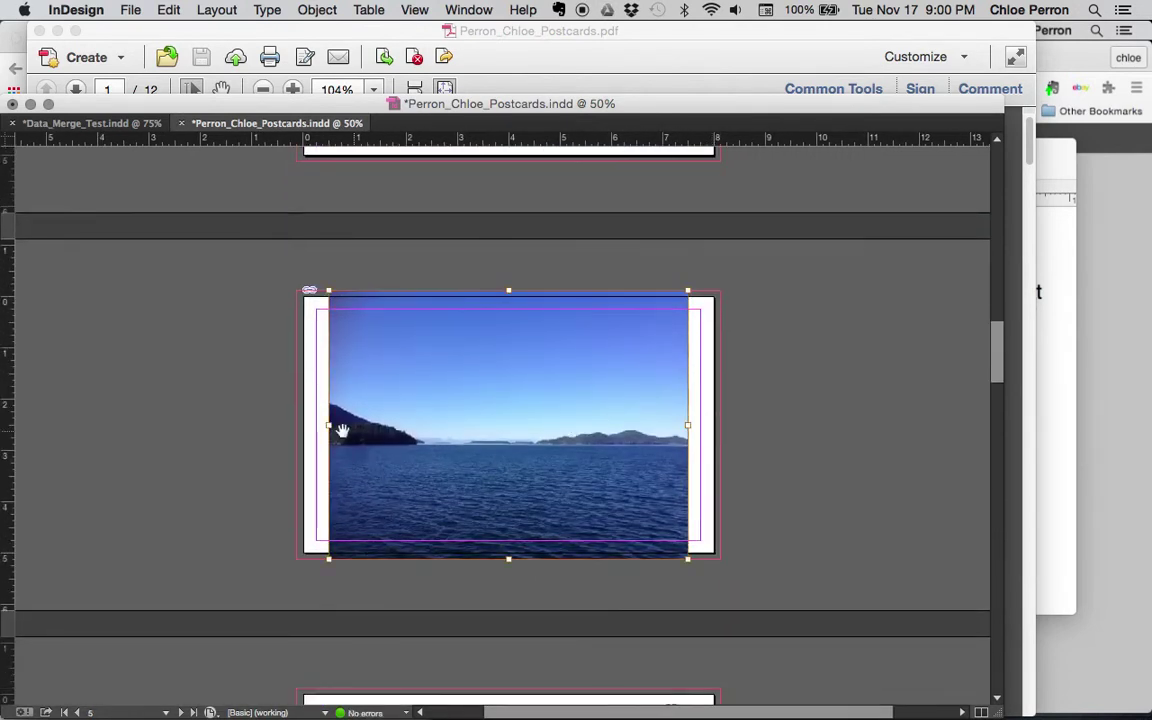
left_click_drag(328, 426, 297, 425)
left_click_drag(681, 429, 716, 435)
left_click_drag(330, 426, 304, 425)
scroll(550, 506, "down", 5)
scroll(554, 507, "down", 5)
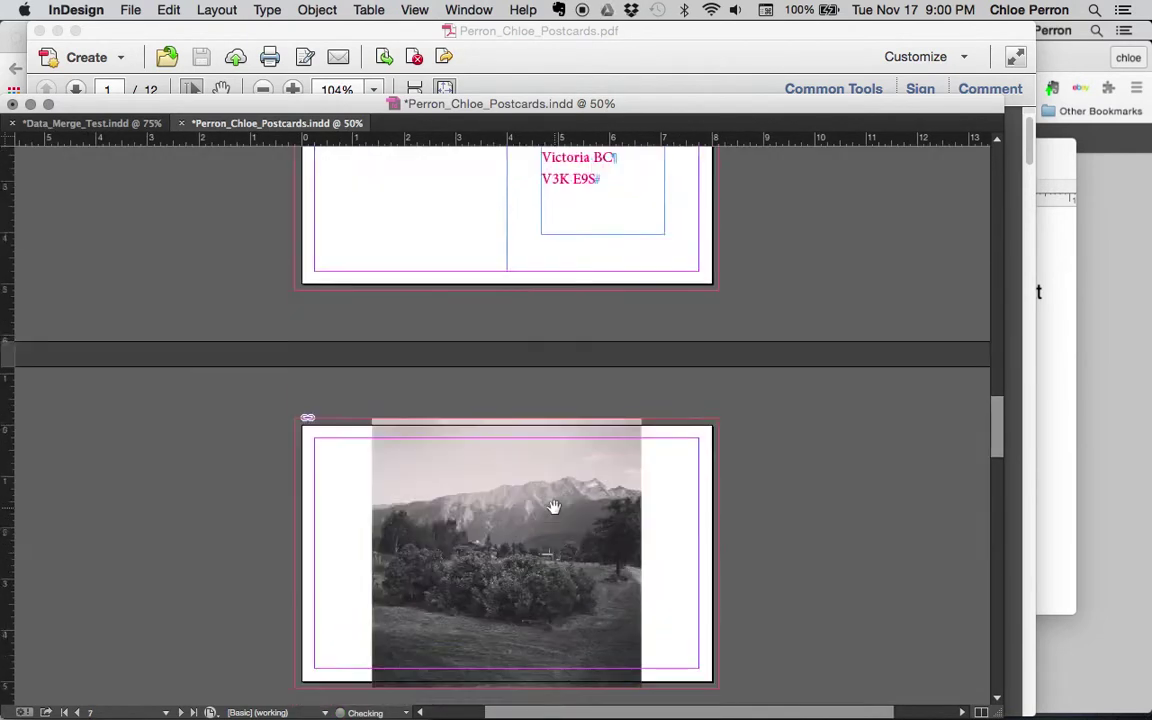
Step: Extend the page 7 mountain and page 9 Christmas photos to the bleed, fitting content to frame
left_click_drag(372, 433, 294, 449)
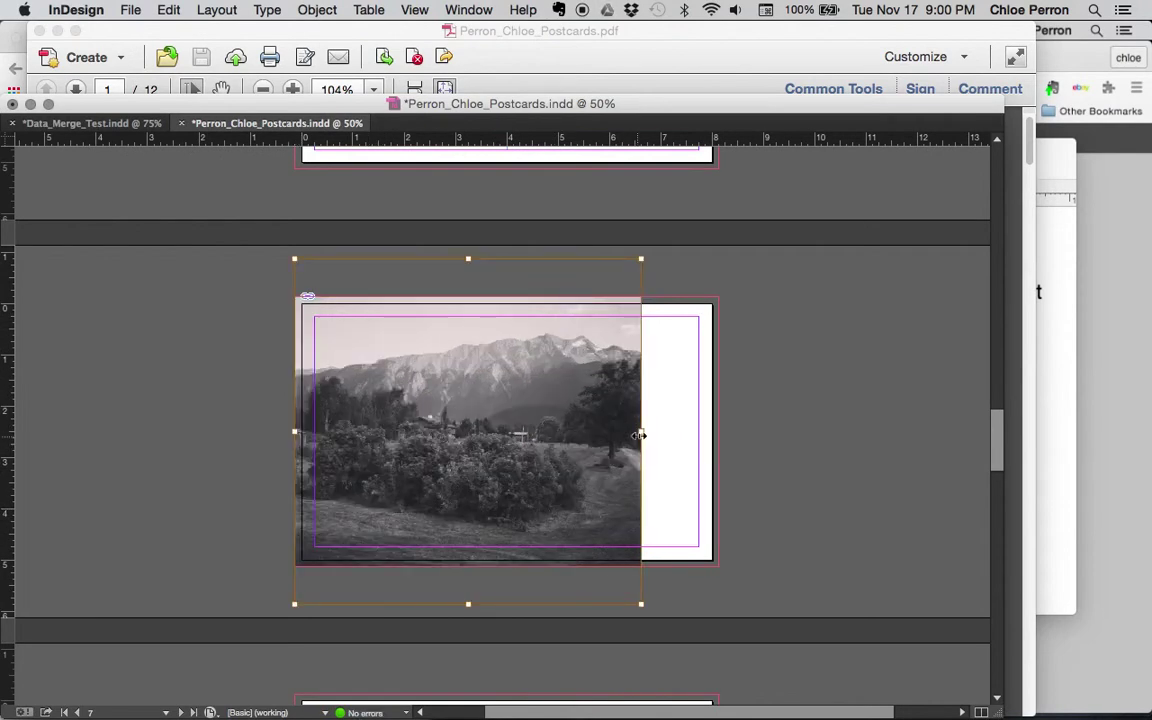
left_click_drag(643, 437, 712, 457)
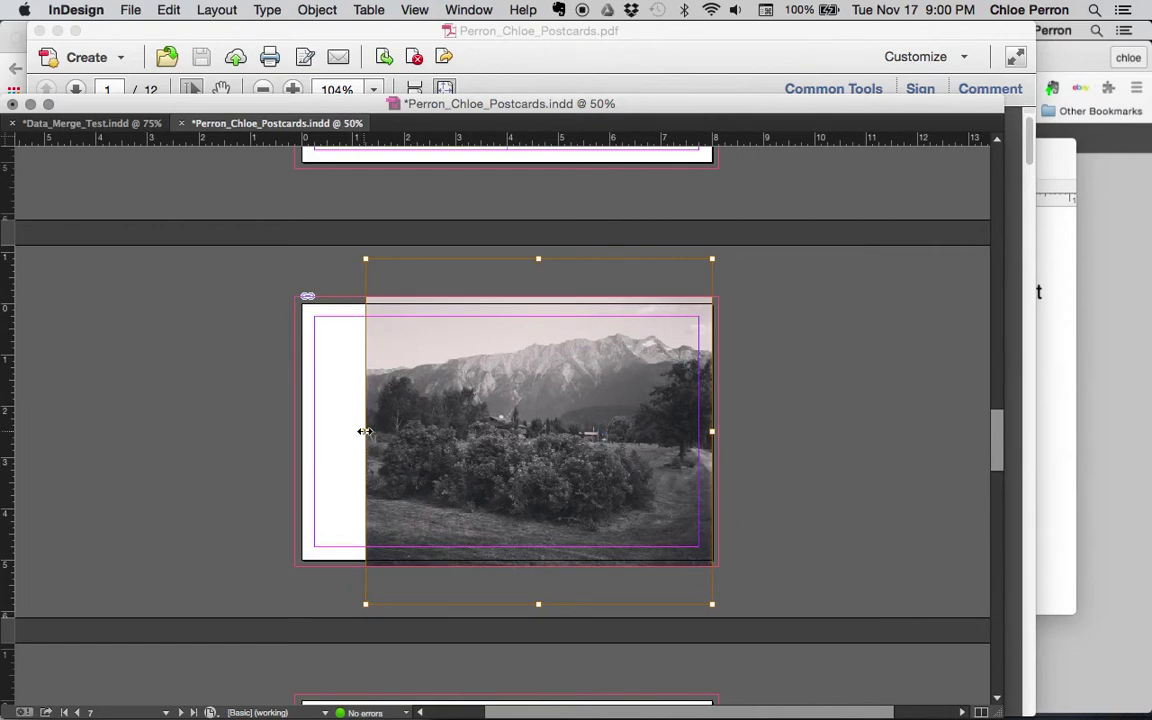
left_click_drag(364, 436, 294, 455)
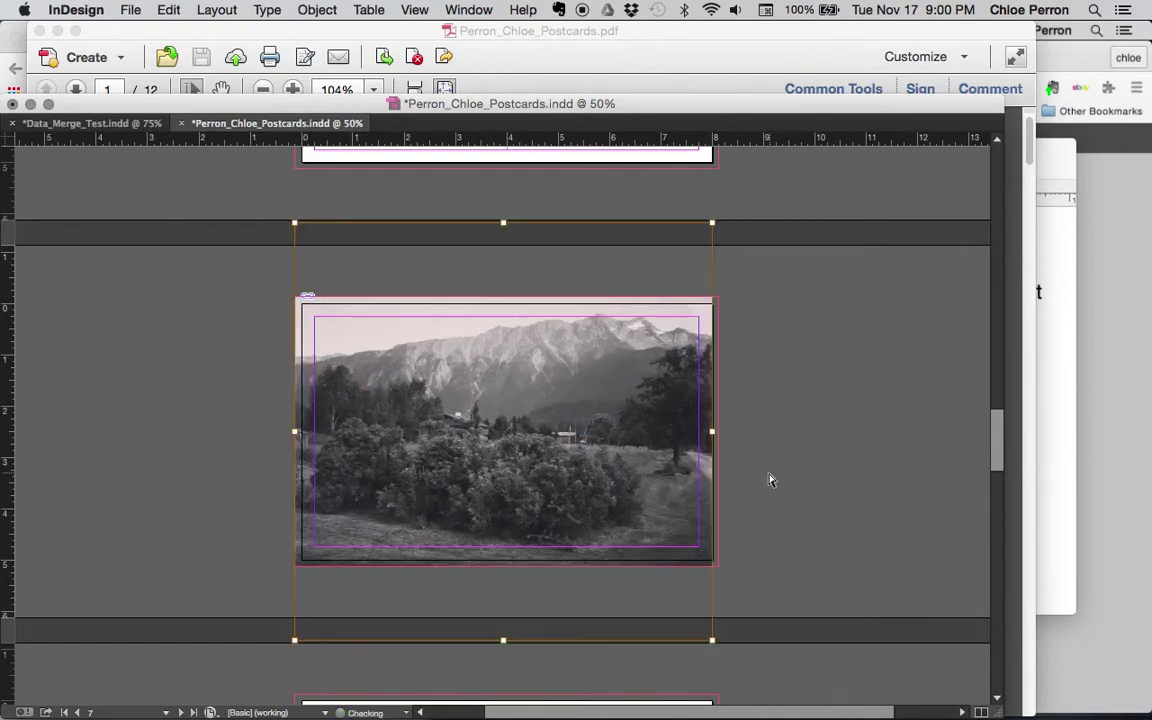
left_click(713, 433)
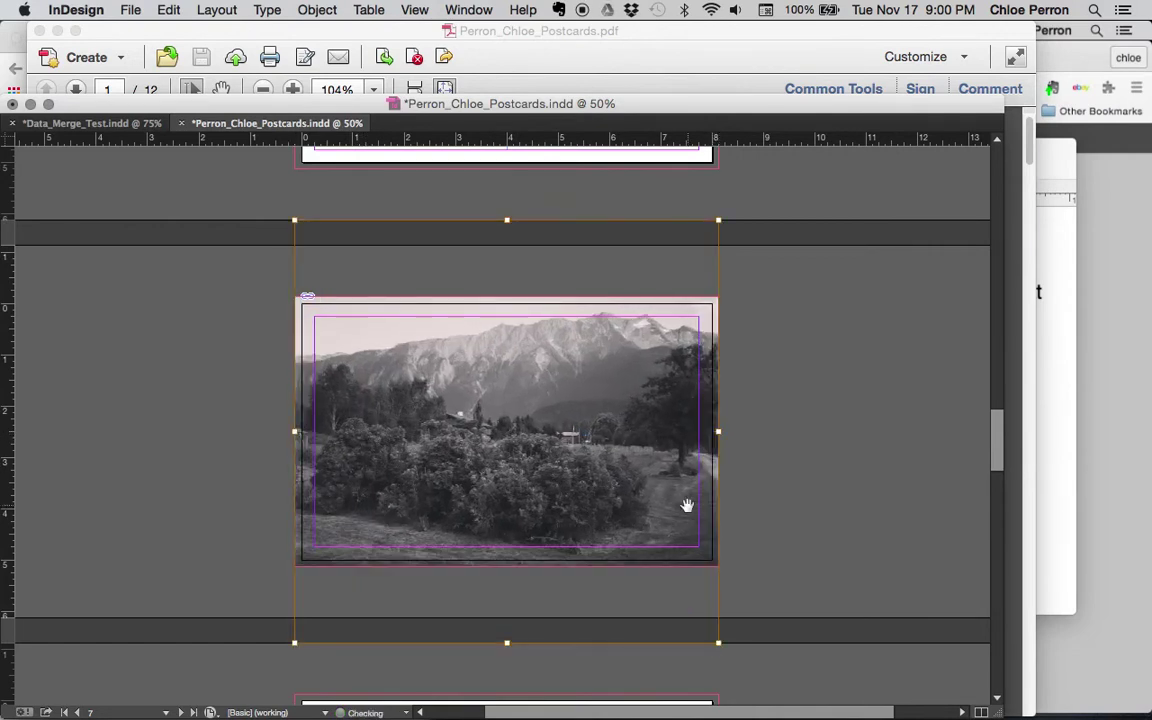
scroll(686, 504, "down", 10)
left_click(551, 510)
scroll(551, 510, "down", 3)
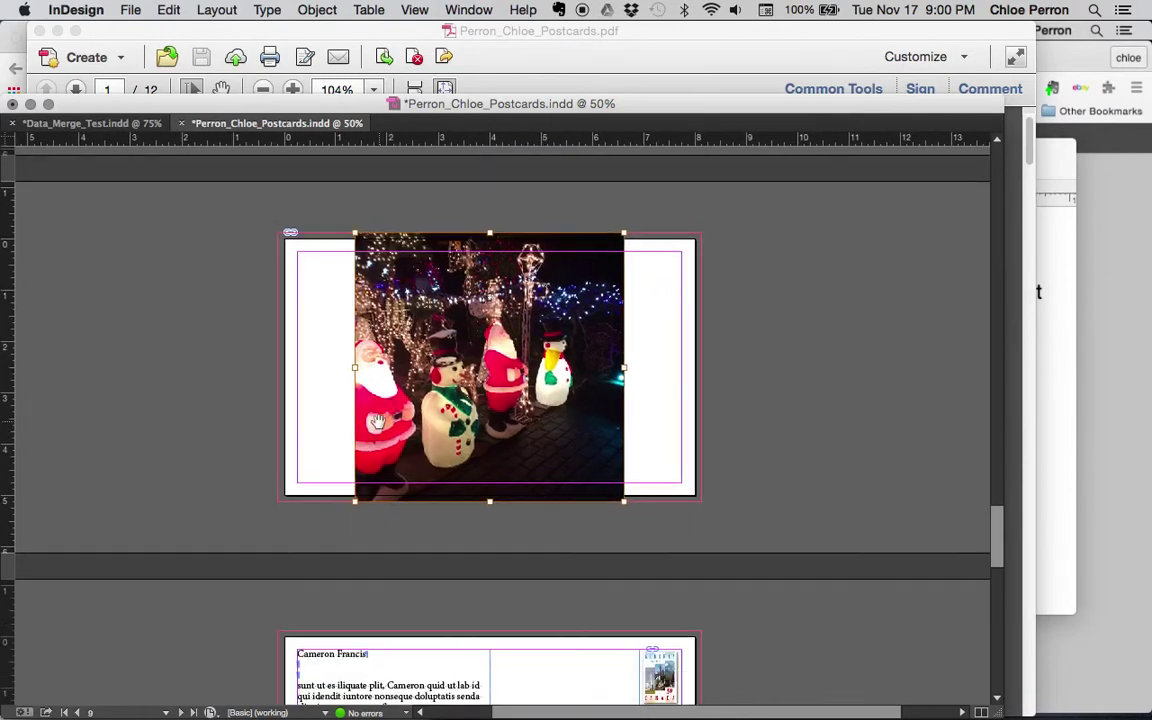
left_click_drag(355, 368, 278, 390)
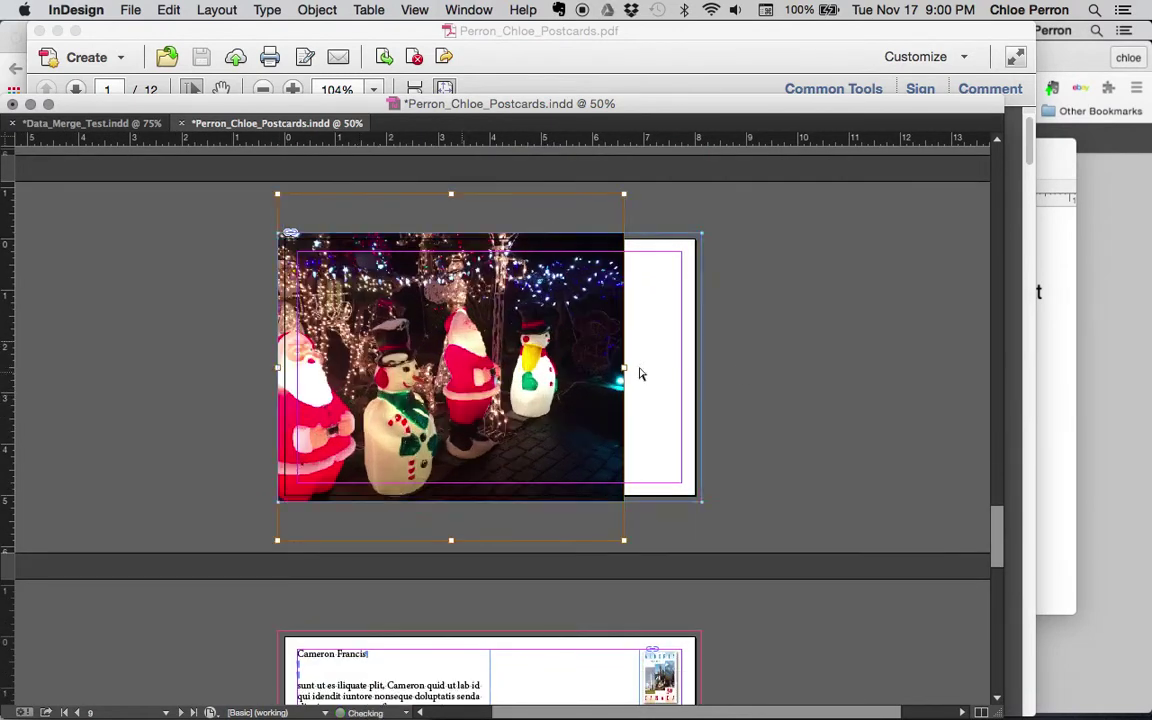
left_click_drag(624, 368, 681, 370)
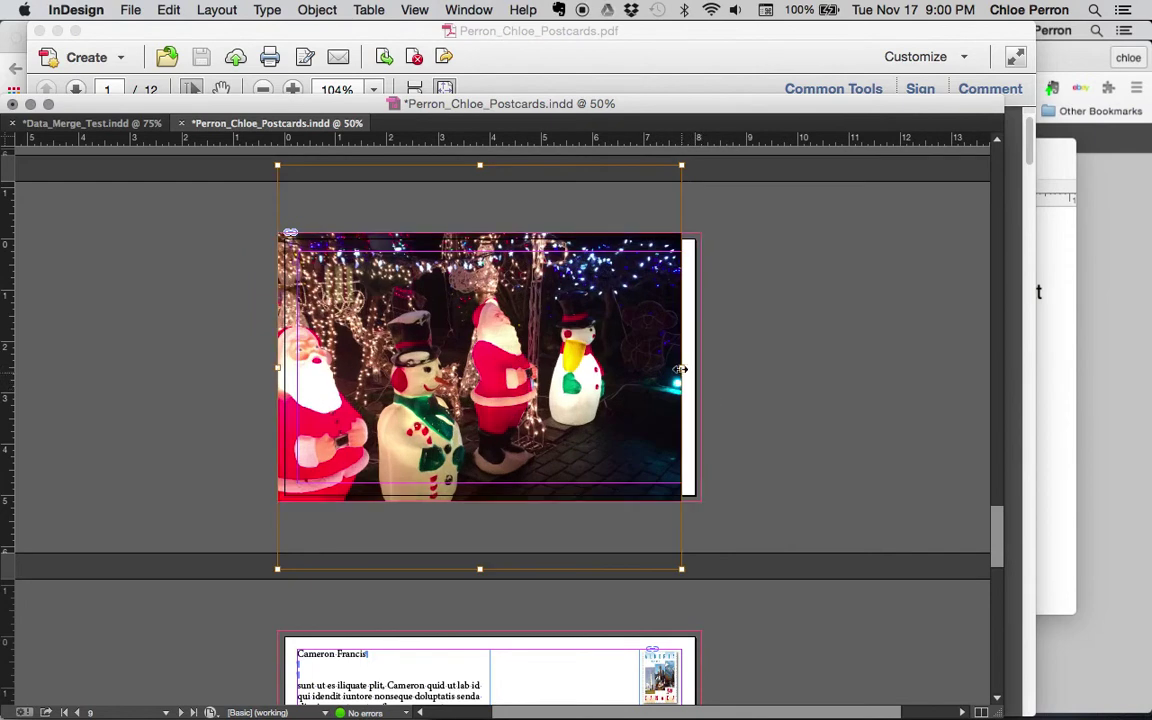
key("super+alt+shift+c")
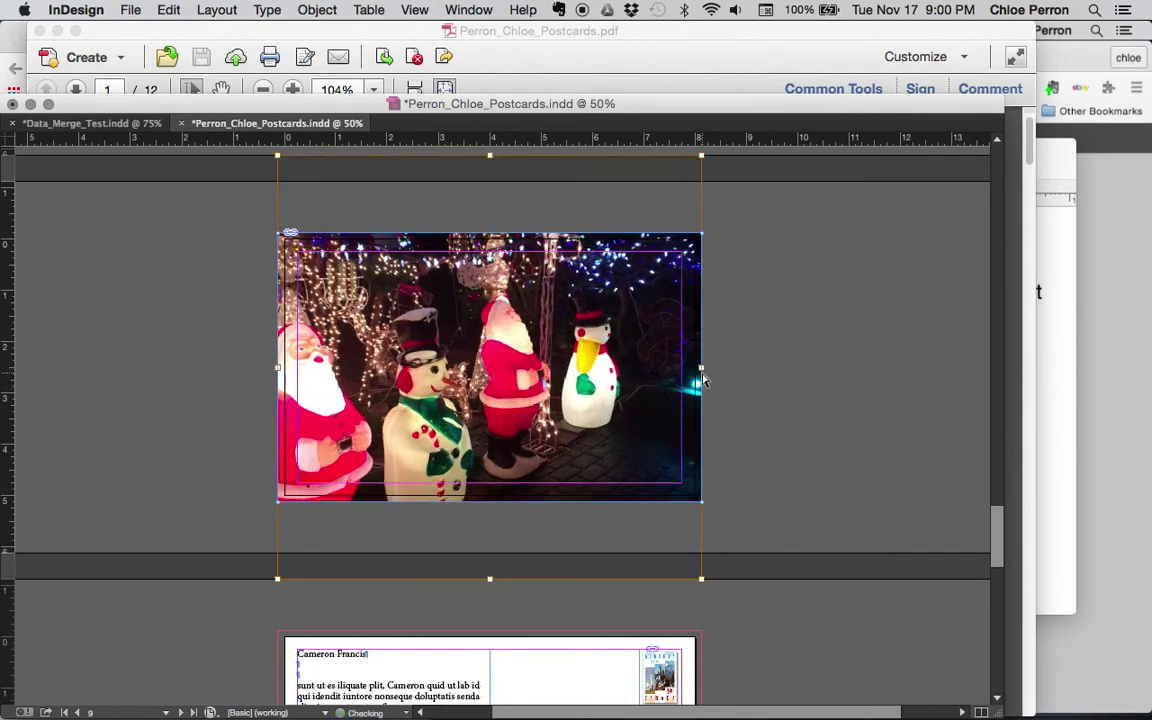
scroll(508, 374, "down", 10)
Step: Rotate the leaves photo 90° counter-clockwise and enlarge its frame, undoing a stray move
scroll(508, 374, "down", 3)
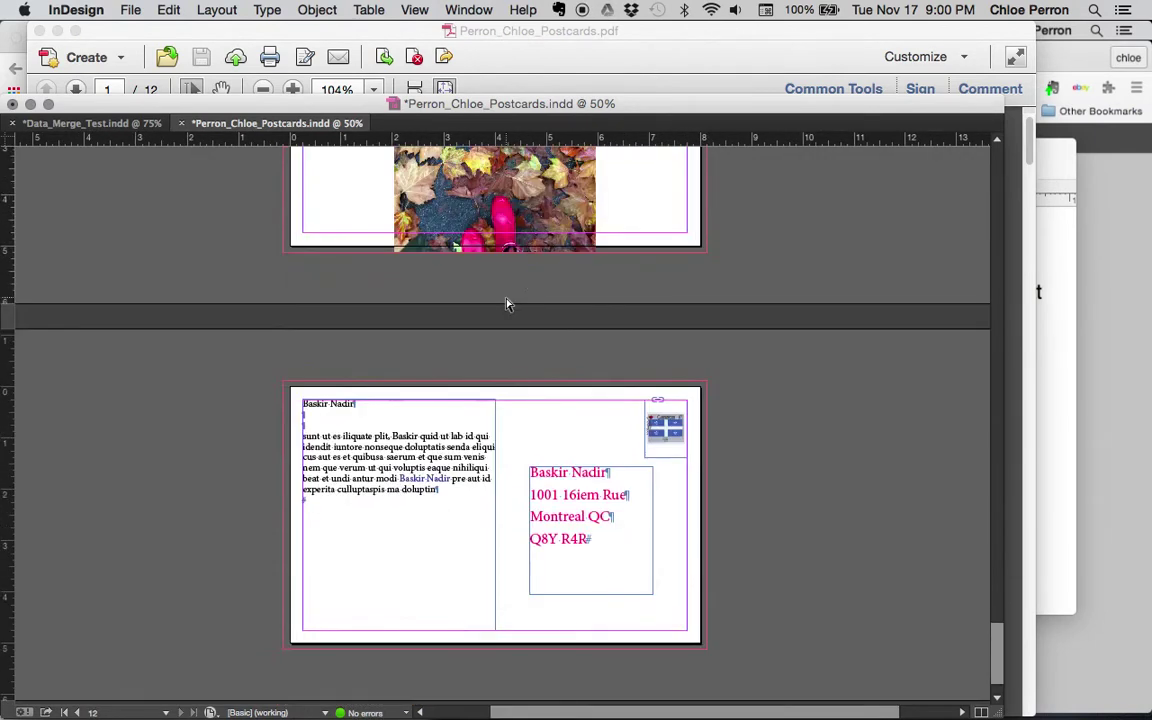
scroll(508, 360, "up", 5)
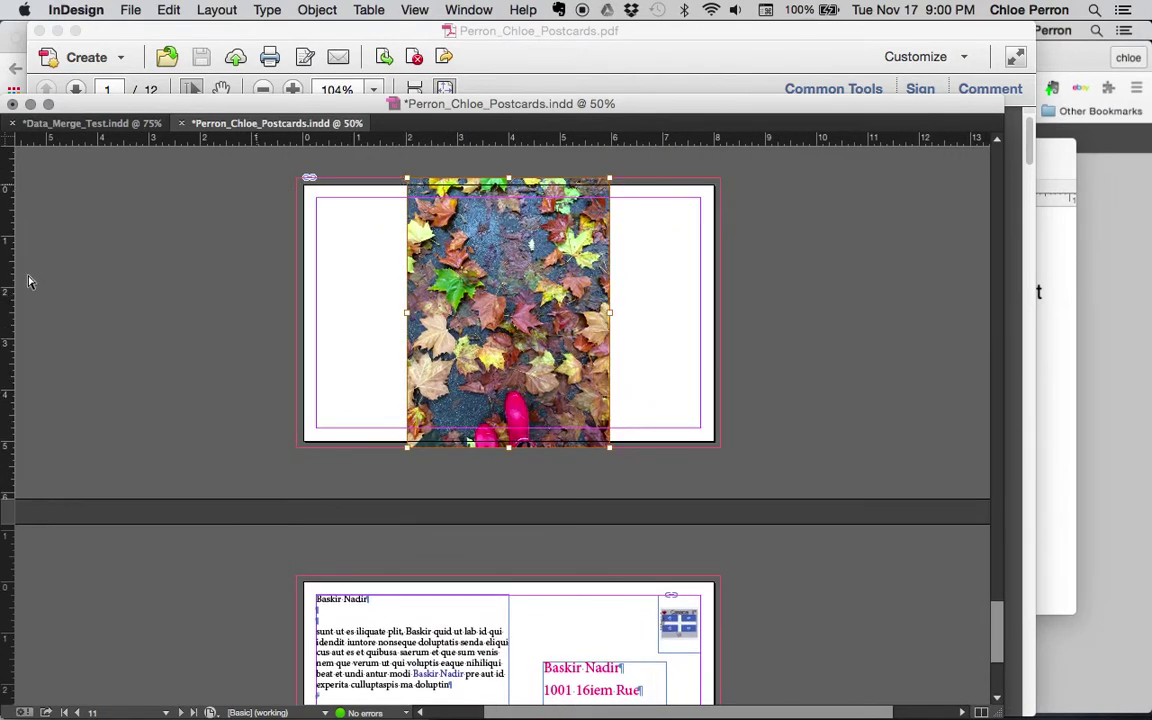
key("Tab")
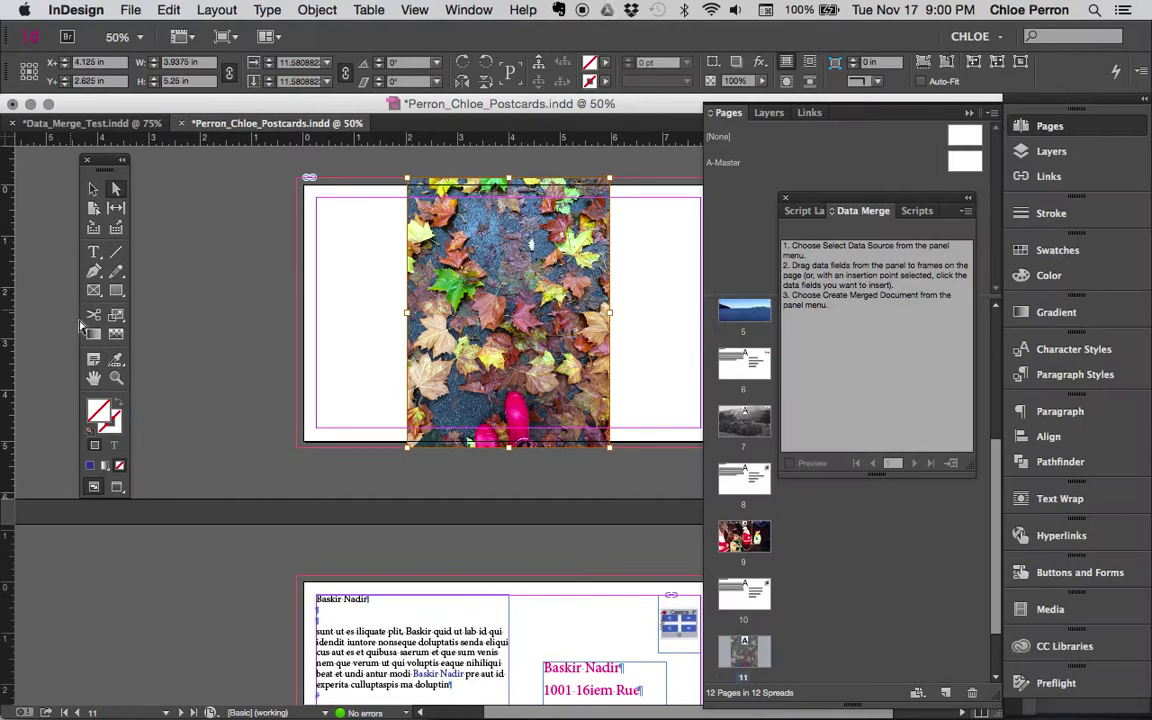
left_click(485, 62)
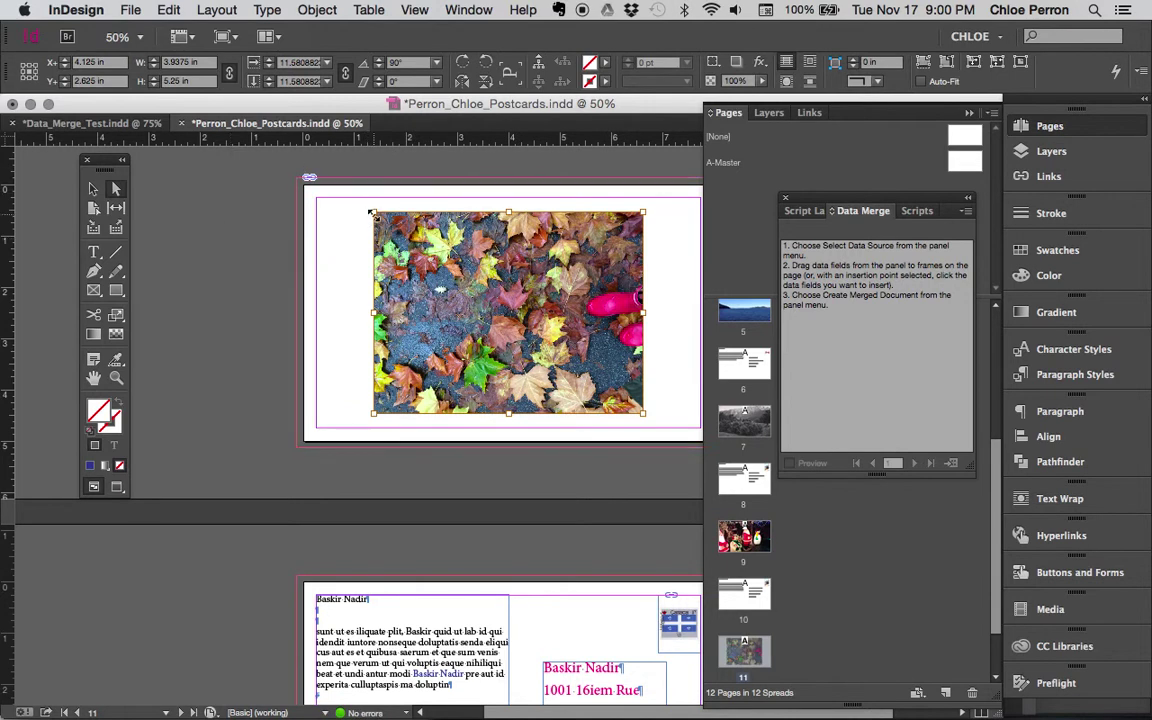
key("Tab")
left_click_drag(360, 205, 283, 150)
left_click_drag(645, 423, 674, 450)
key("super+z")
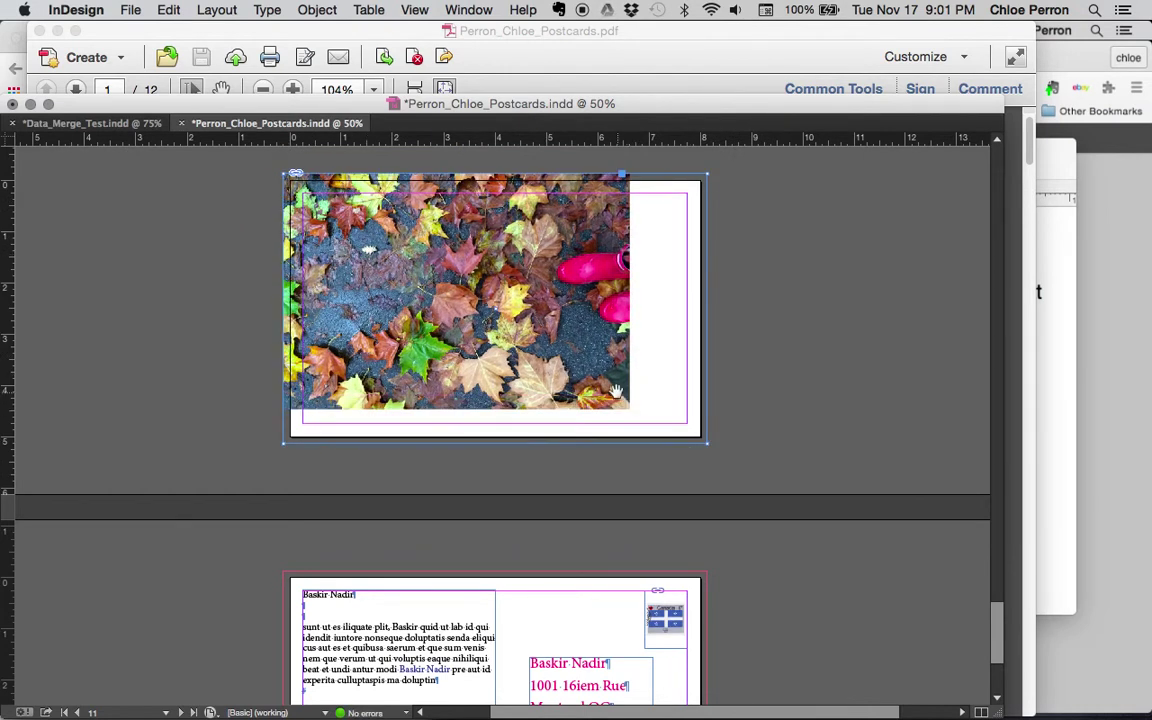
Step: Enlarge the leaves image within its frame out to the bleed edge
double_click(560, 365)
left_click_drag(635, 411, 708, 461)
scroll(706, 469, "down", 3)
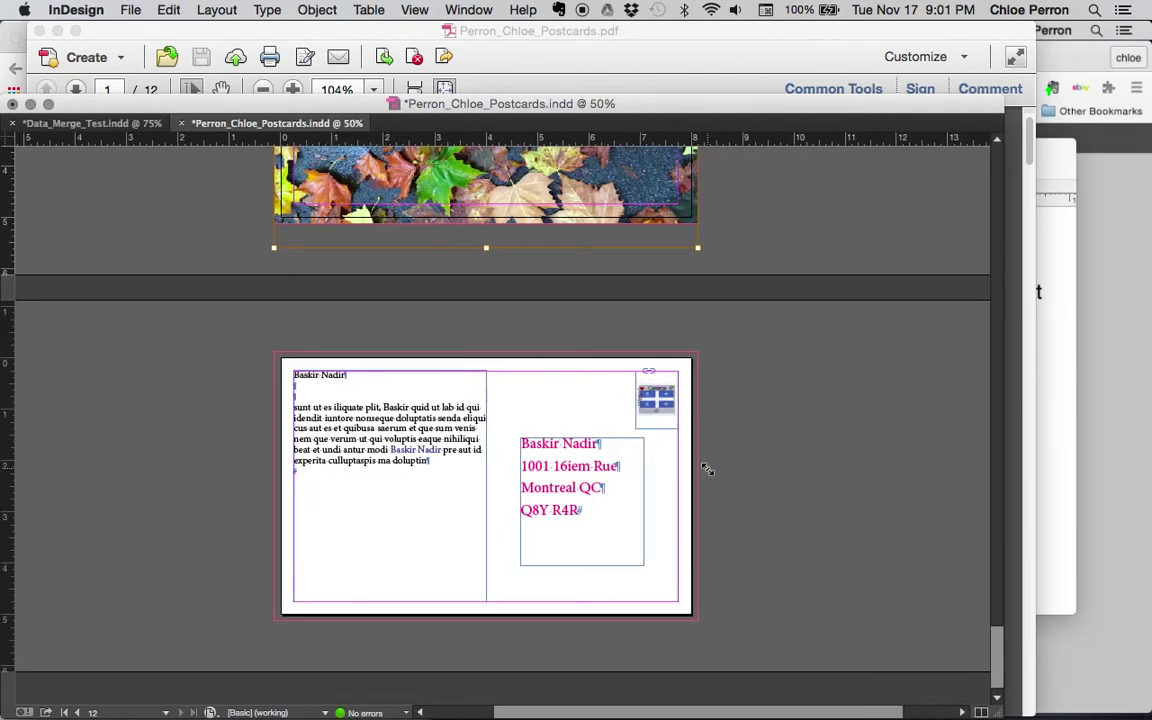
scroll(706, 469, "down", 5)
scroll(706, 469, "up", 10)
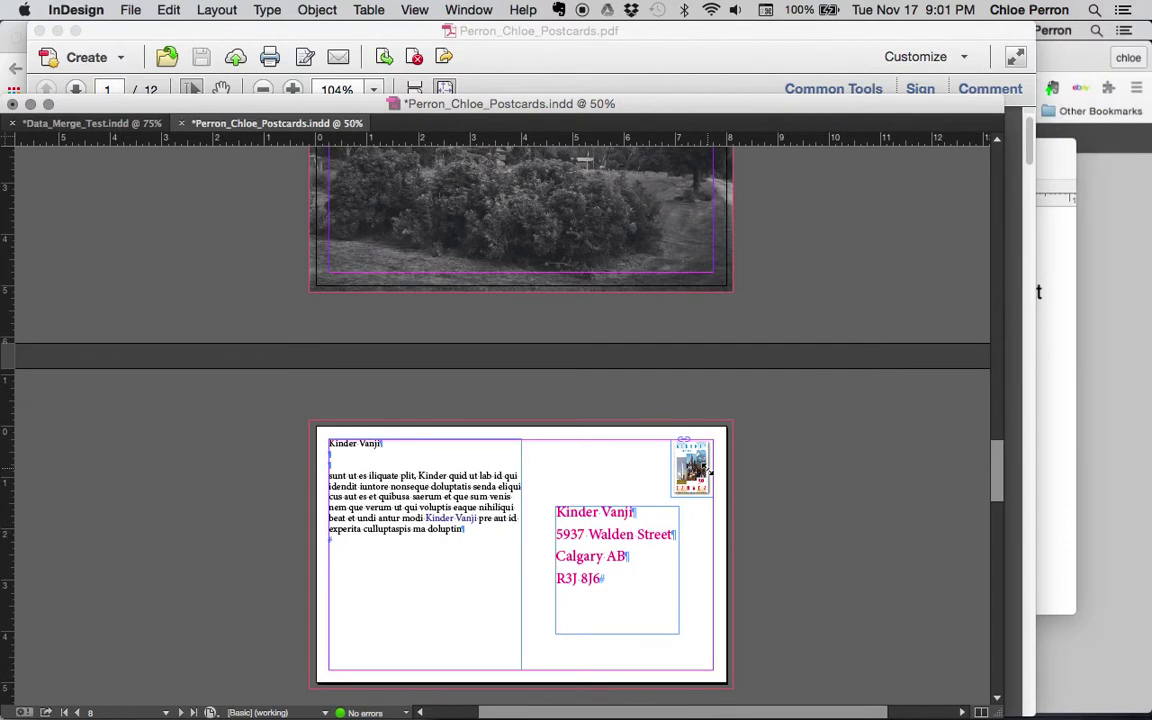
scroll(703, 482, "up", 20)
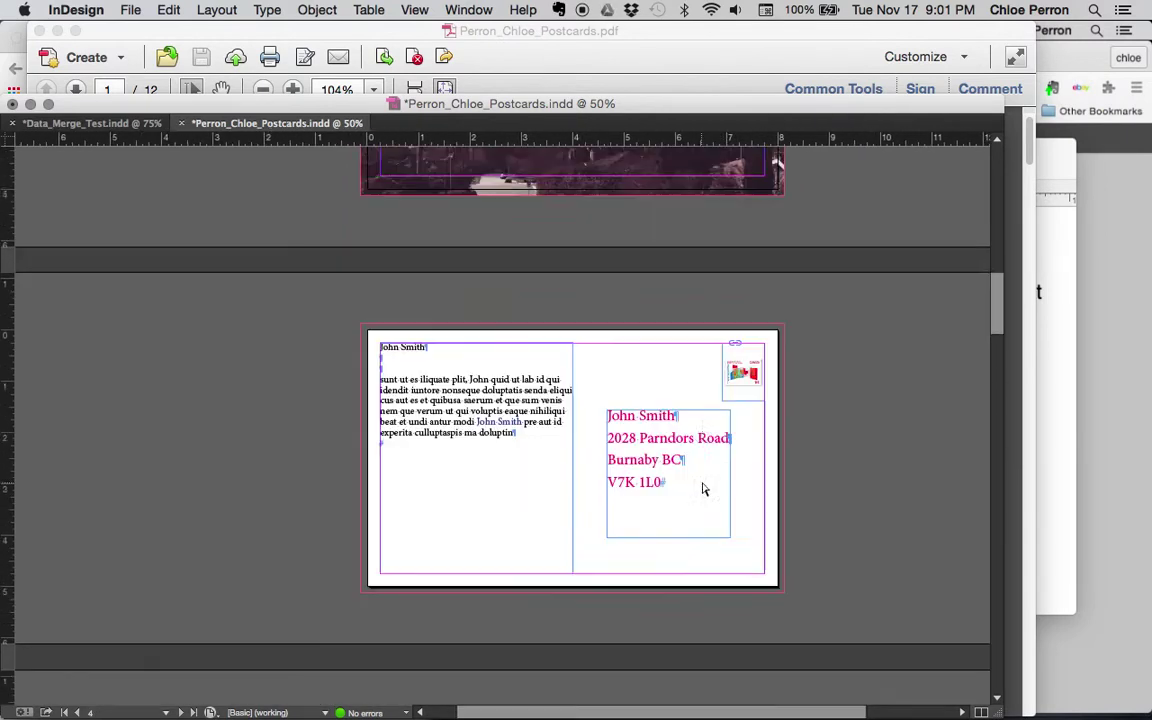
scroll(703, 488, "up", 4)
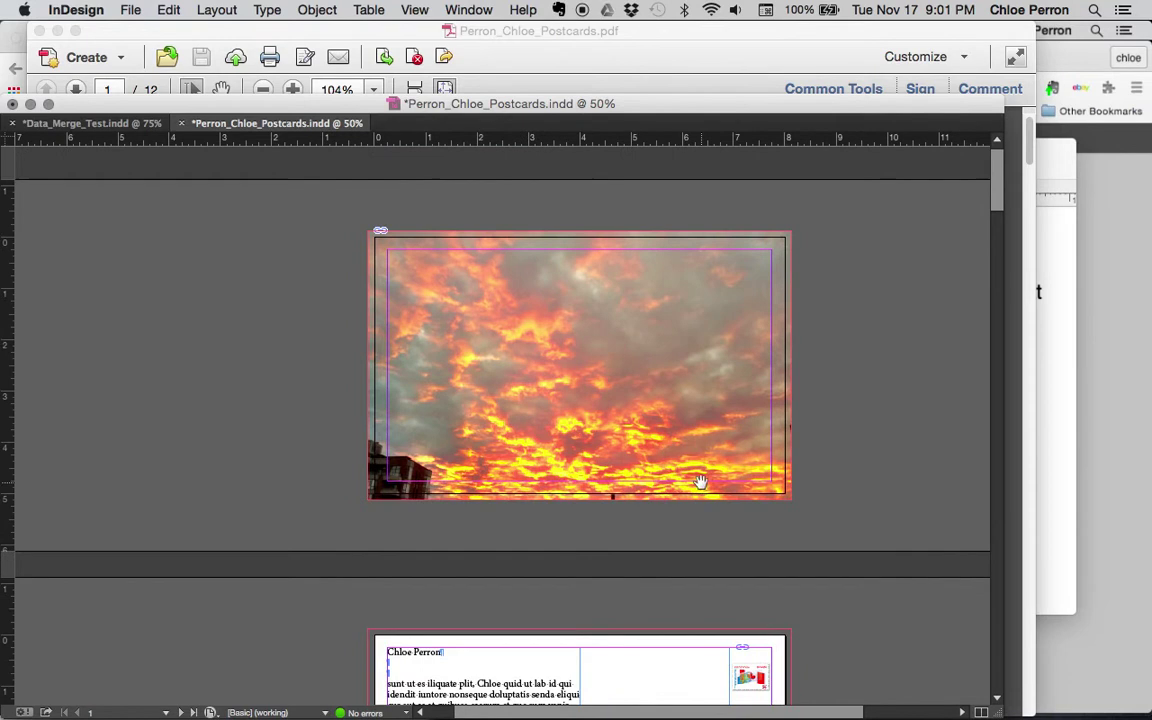
Step: Rotate the page 1 sunset photo 90° clockwise and resize the rotated frame from its corner
left_click(699, 481)
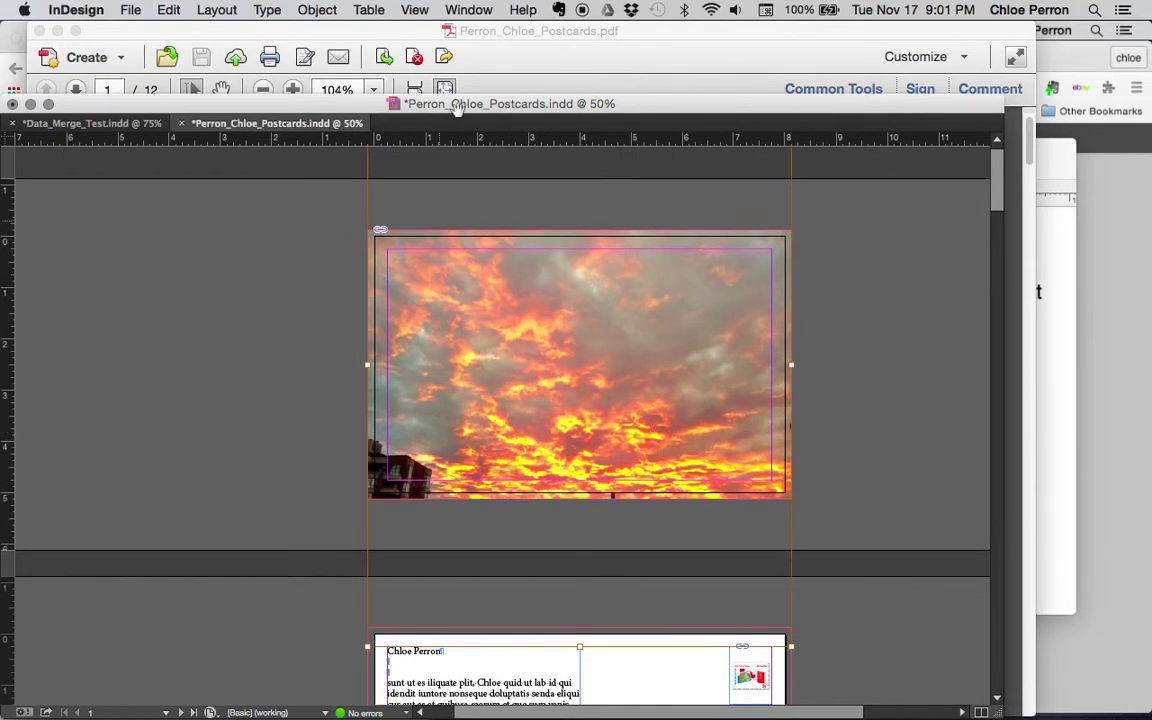
left_click(414, 100)
left_click(462, 75)
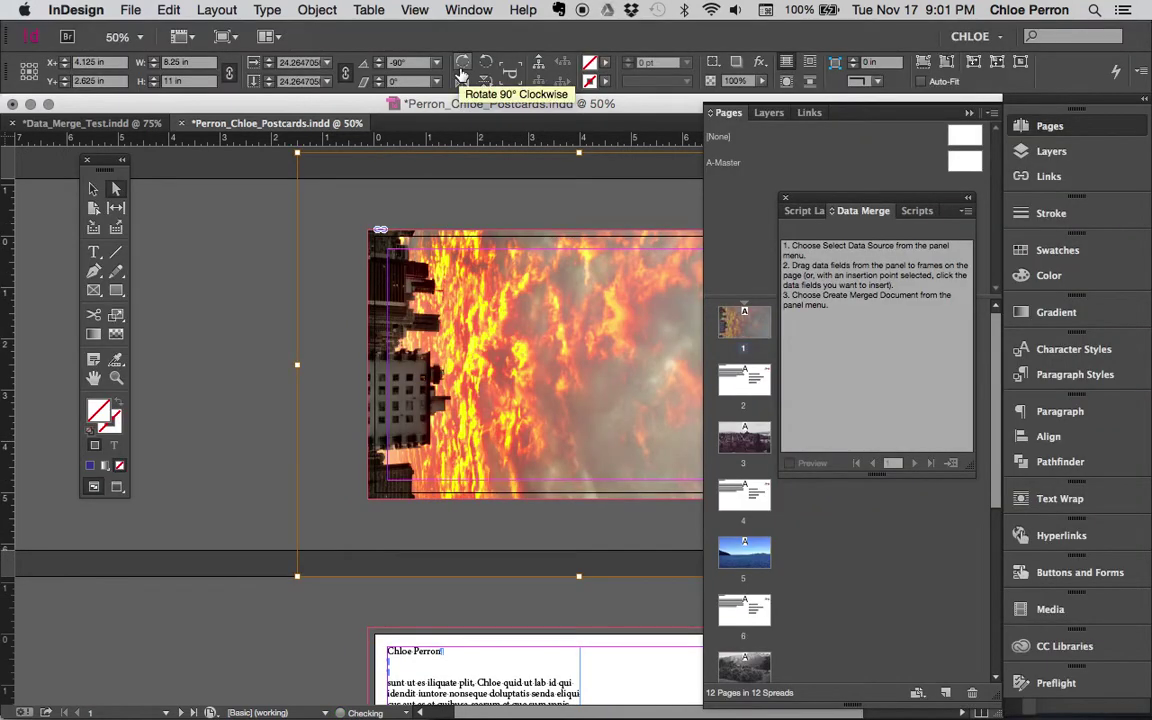
key("Tab")
left_click_drag(297, 152, 366, 248)
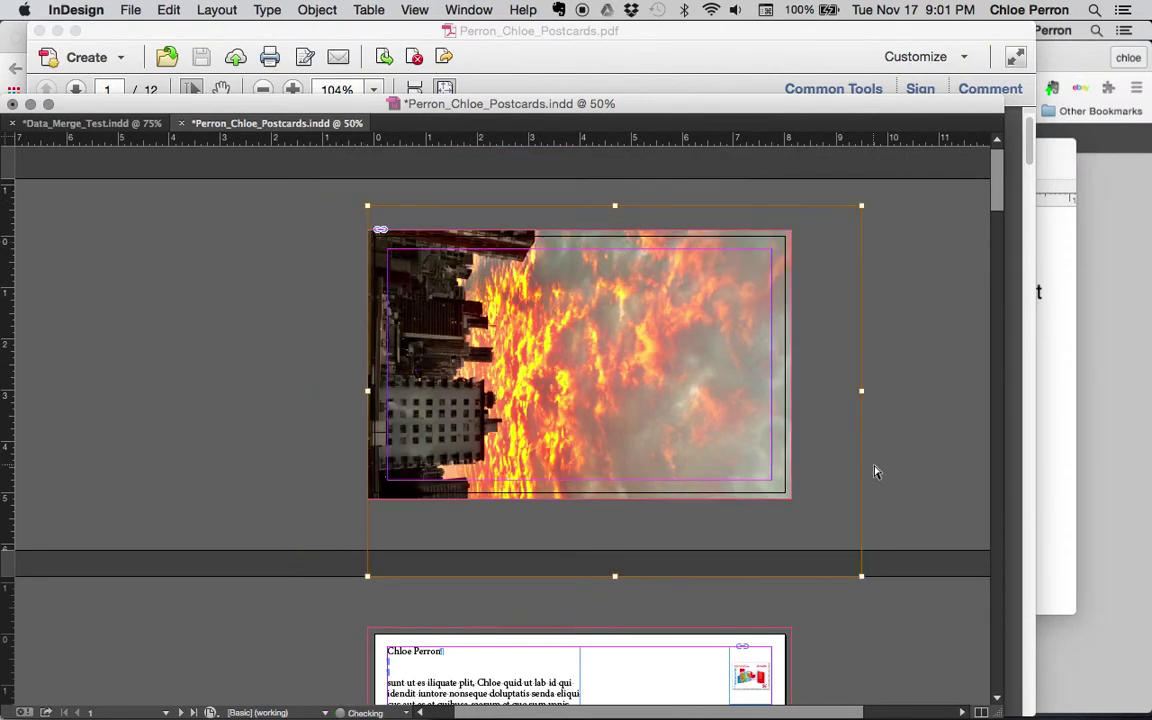
left_click(833, 553)
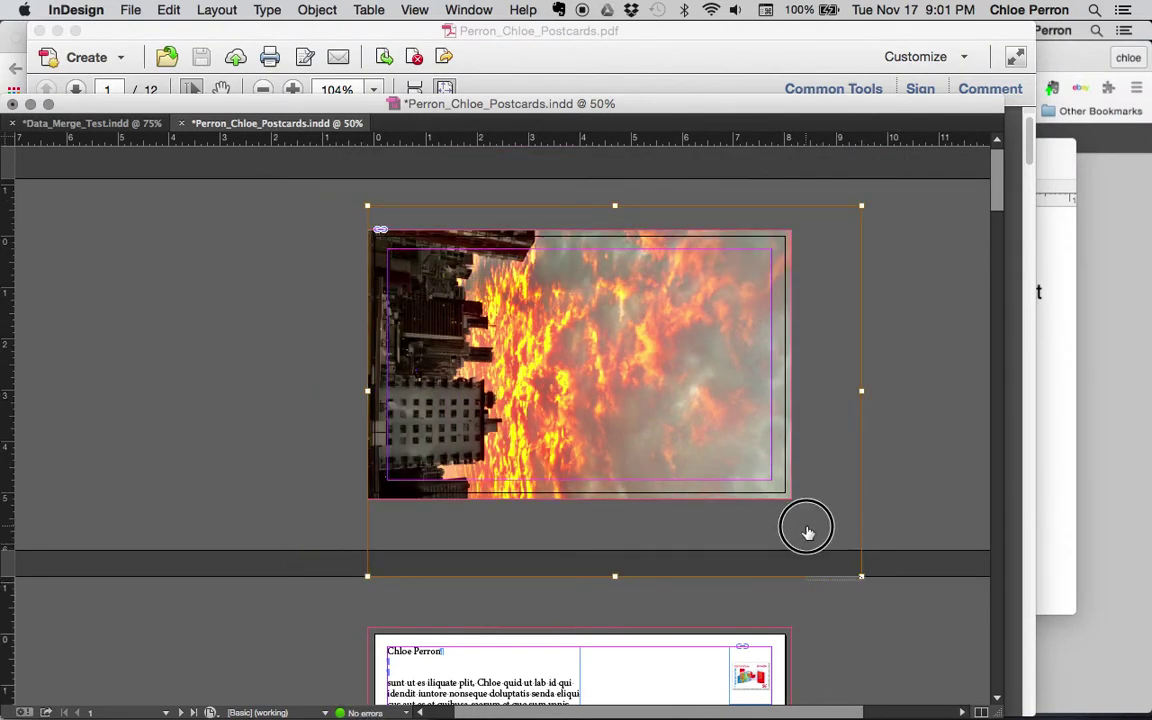
Step: Shrink the sunset frame to fit the rotated image, then check the next postcard's photo
left_click(733, 465)
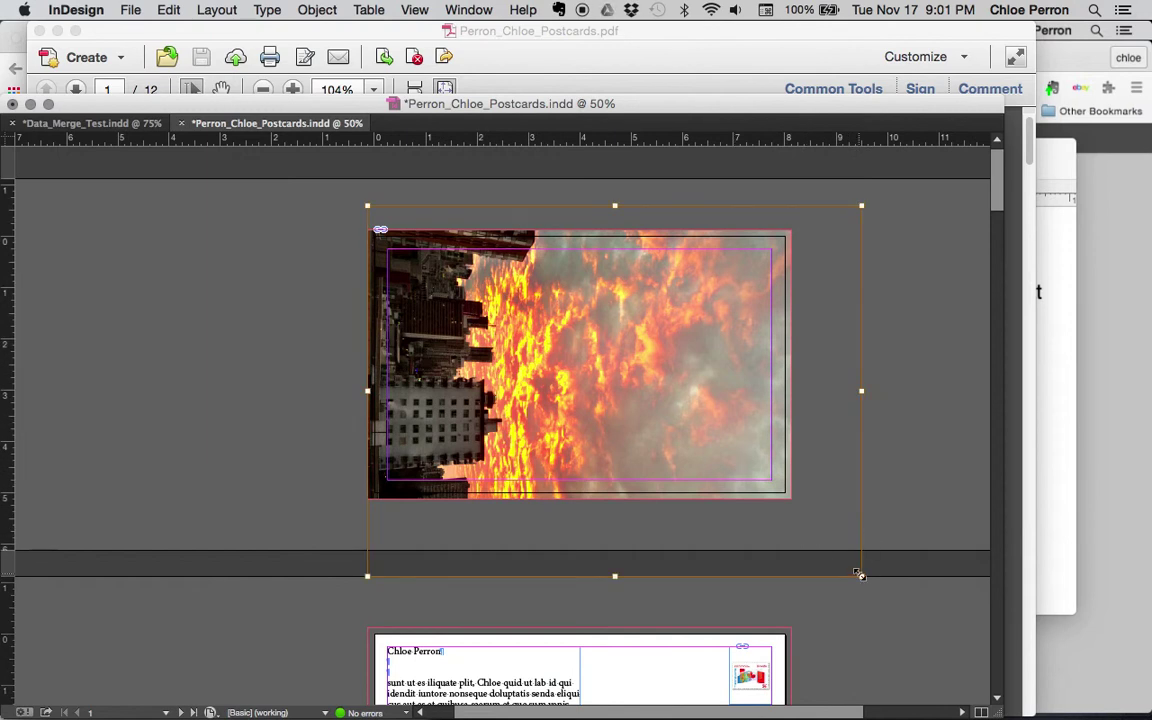
left_click_drag(862, 575, 797, 514)
scroll(797, 510, "down", 6)
scroll(797, 512, "down", 6)
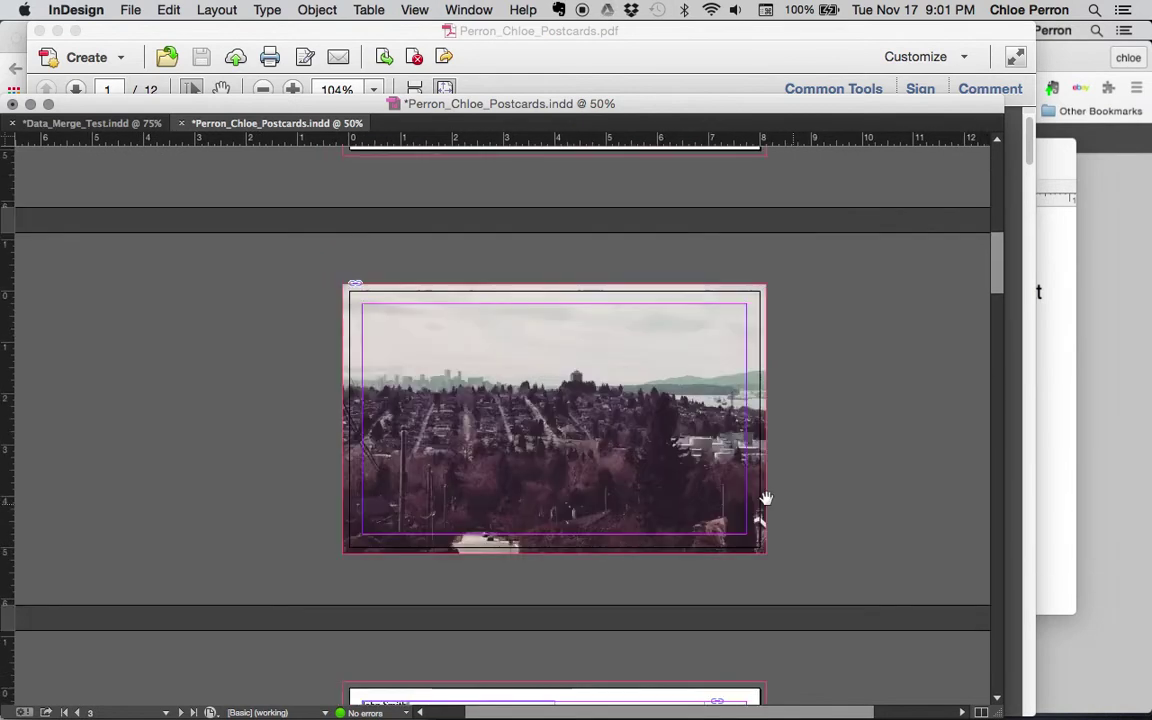
left_click(668, 413)
scroll(690, 440, "down", 6)
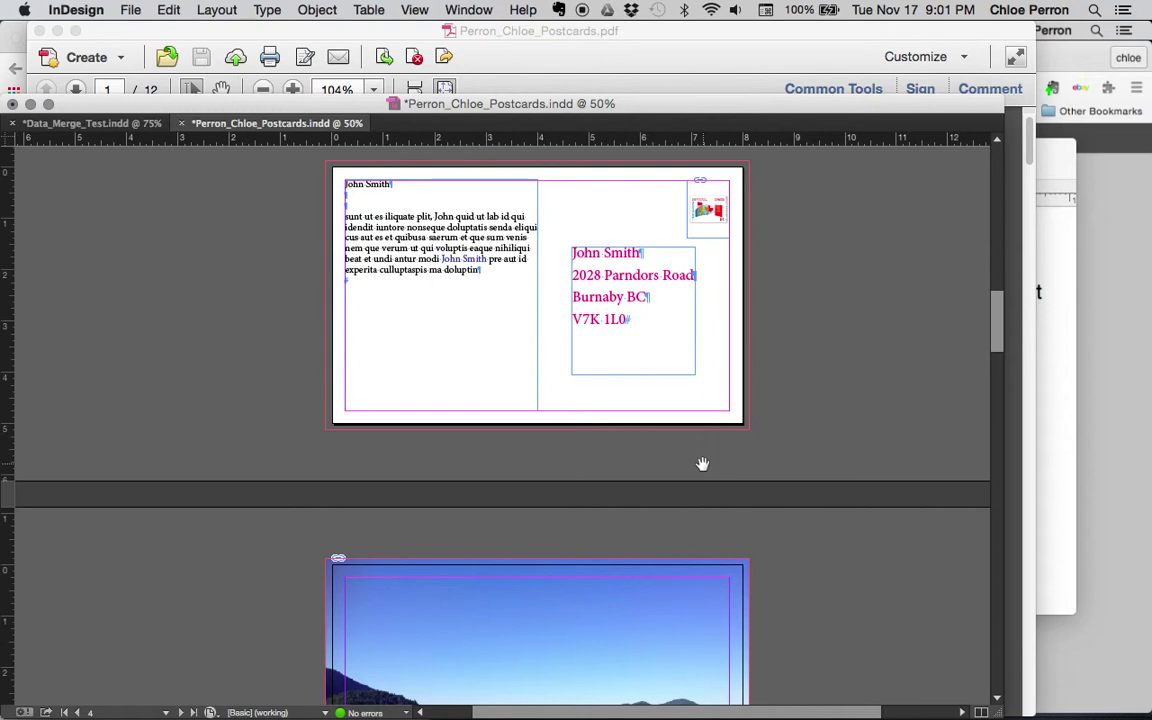
scroll(702, 463, "down", 15)
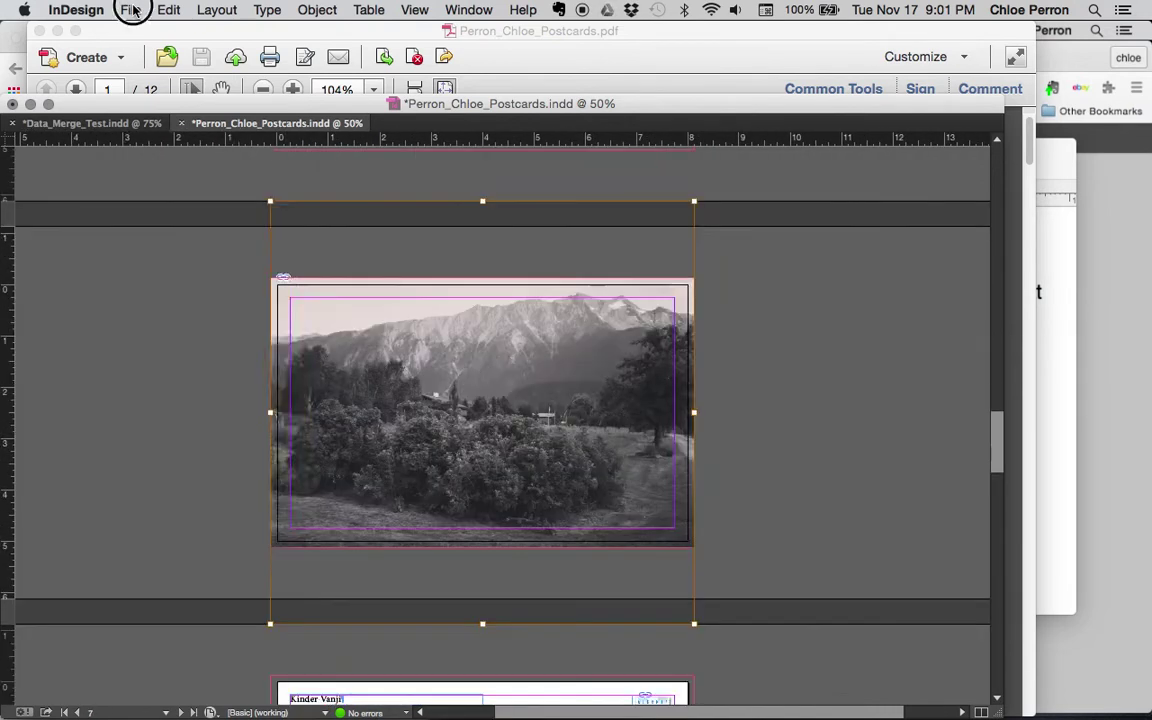
Step: Save the postcards and start a print PDF export replacing the existing Postcards PDF
left_click(131, 10)
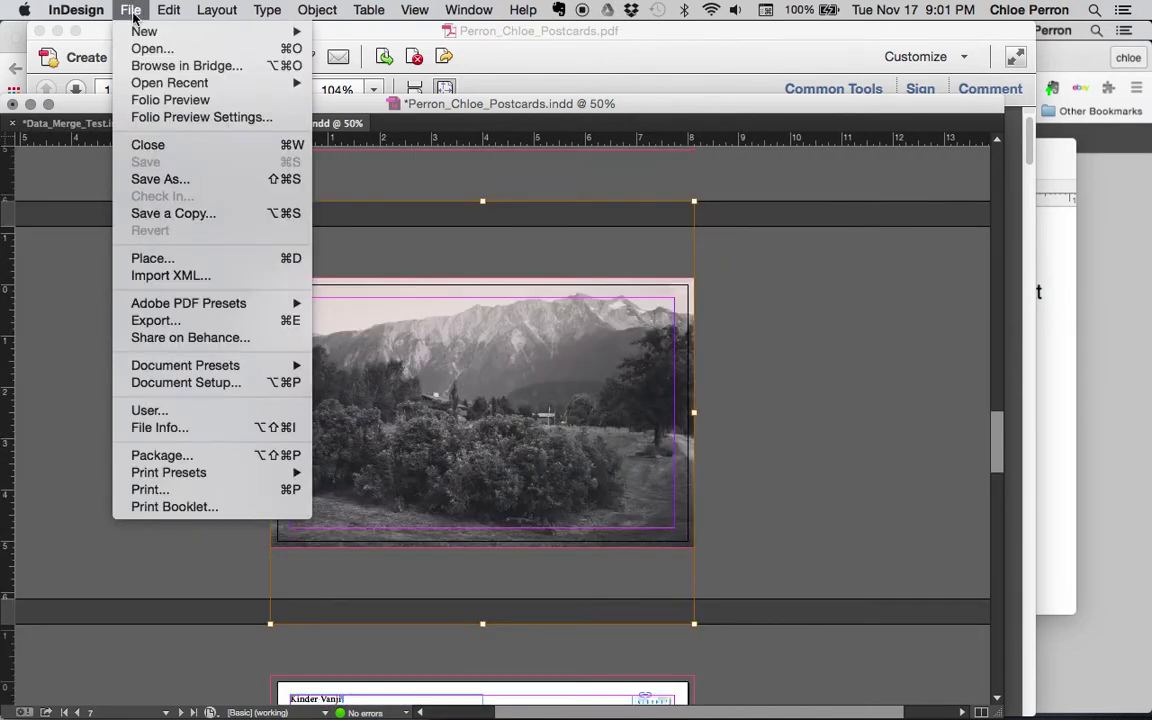
left_click(561, 338)
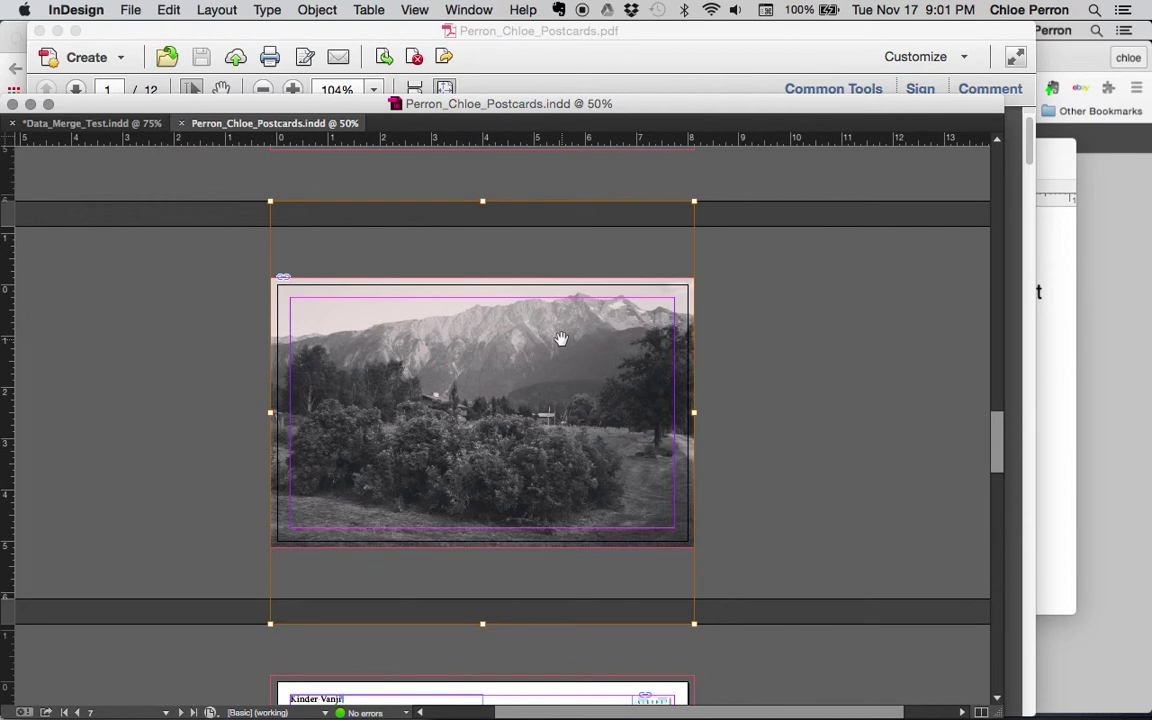
left_click(131, 10)
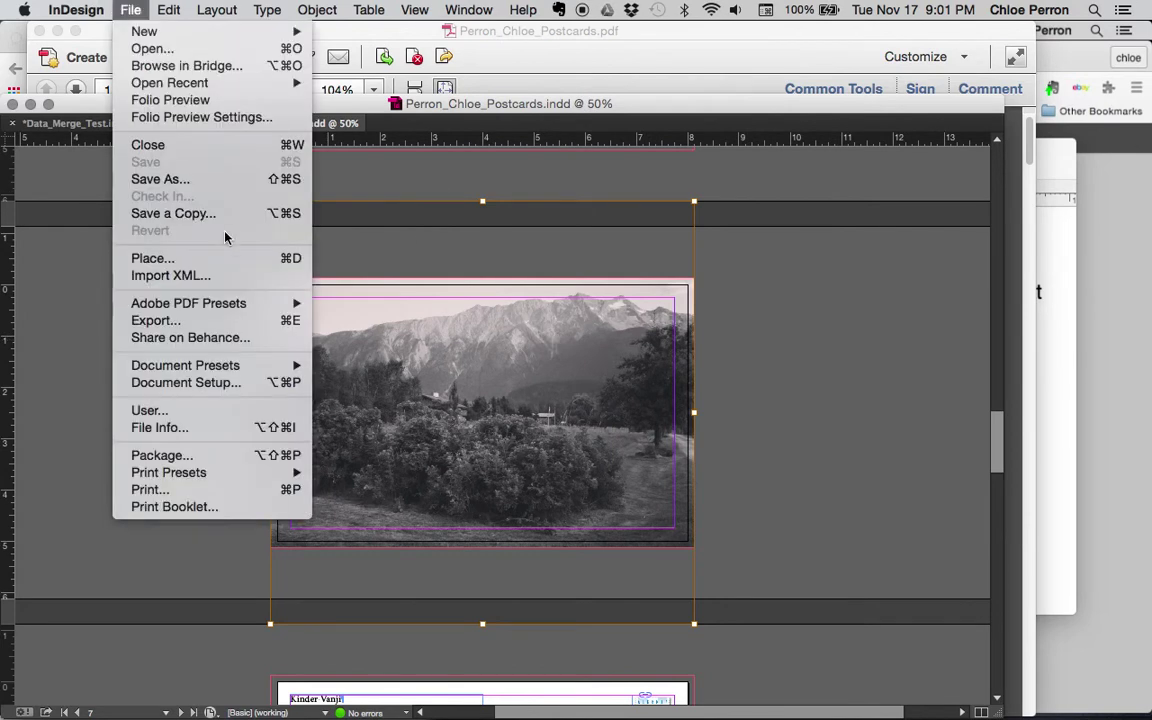
left_click(172, 320)
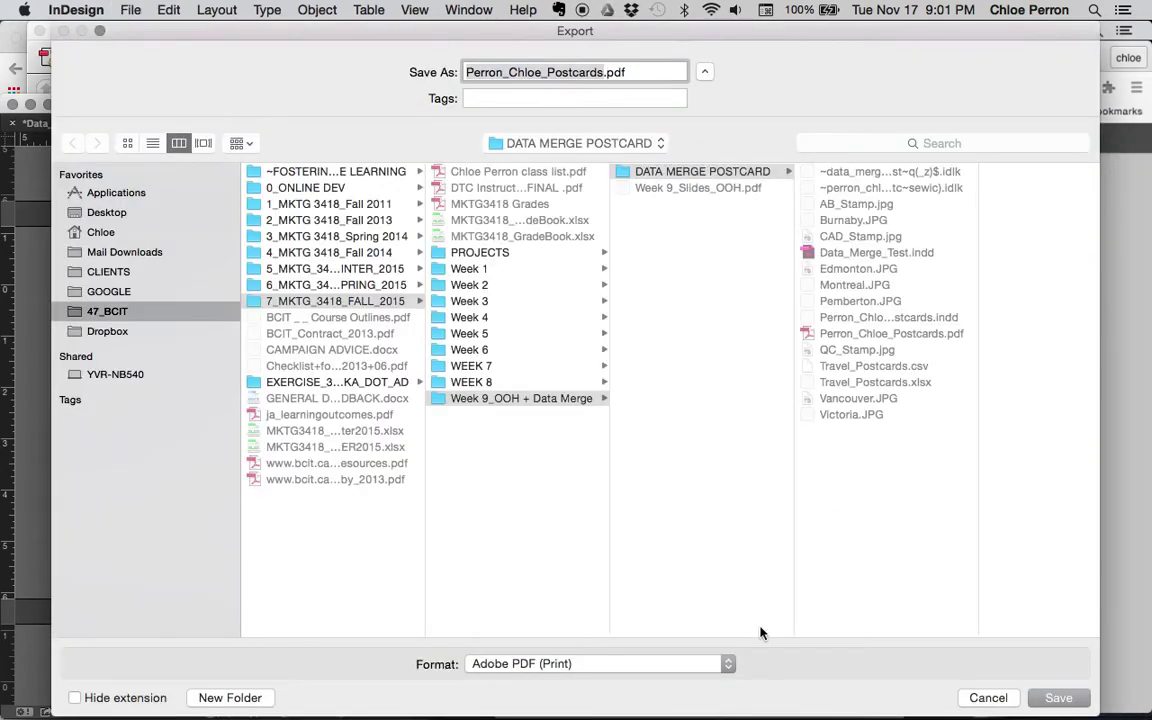
left_click(1057, 697)
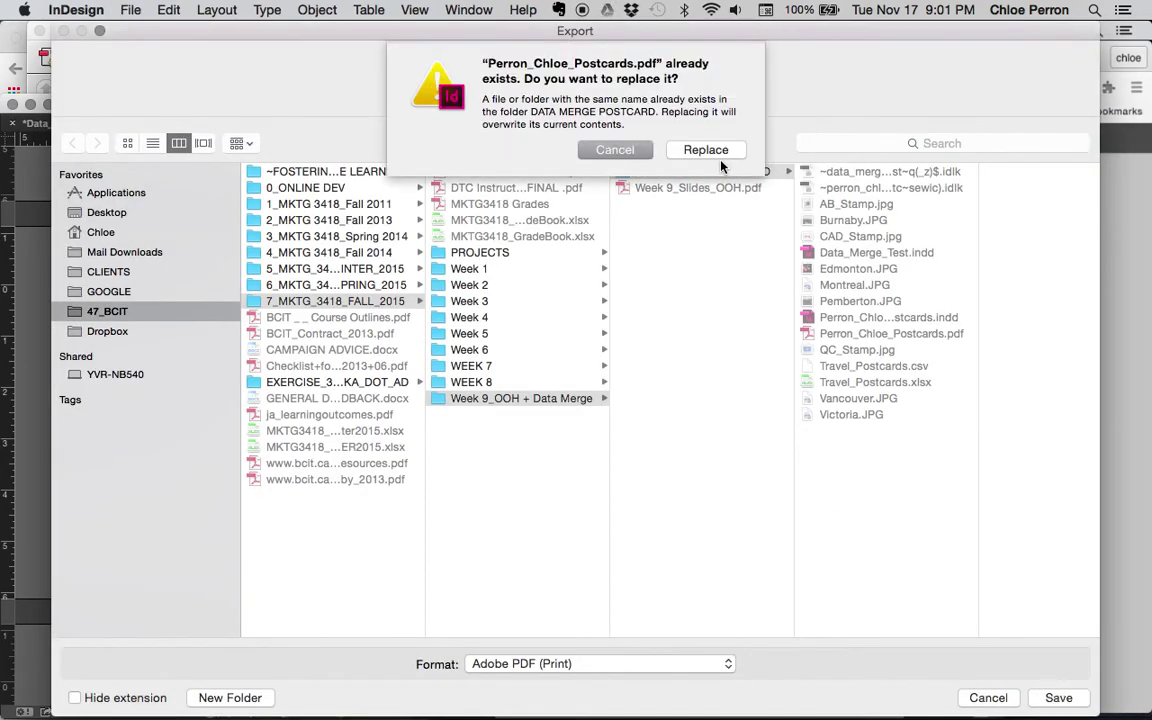
key("Return")
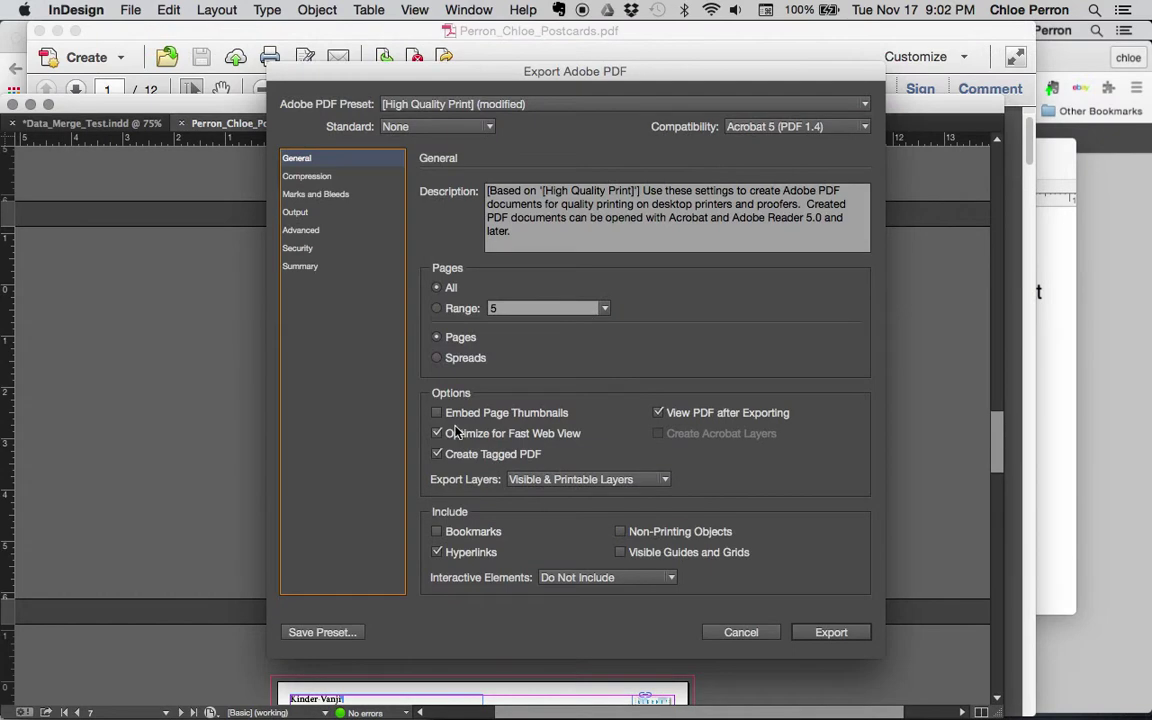
Step: Export with printer's marks from Marks and Bleeds, then close the old PDF and return to InDesign
left_click(316, 194)
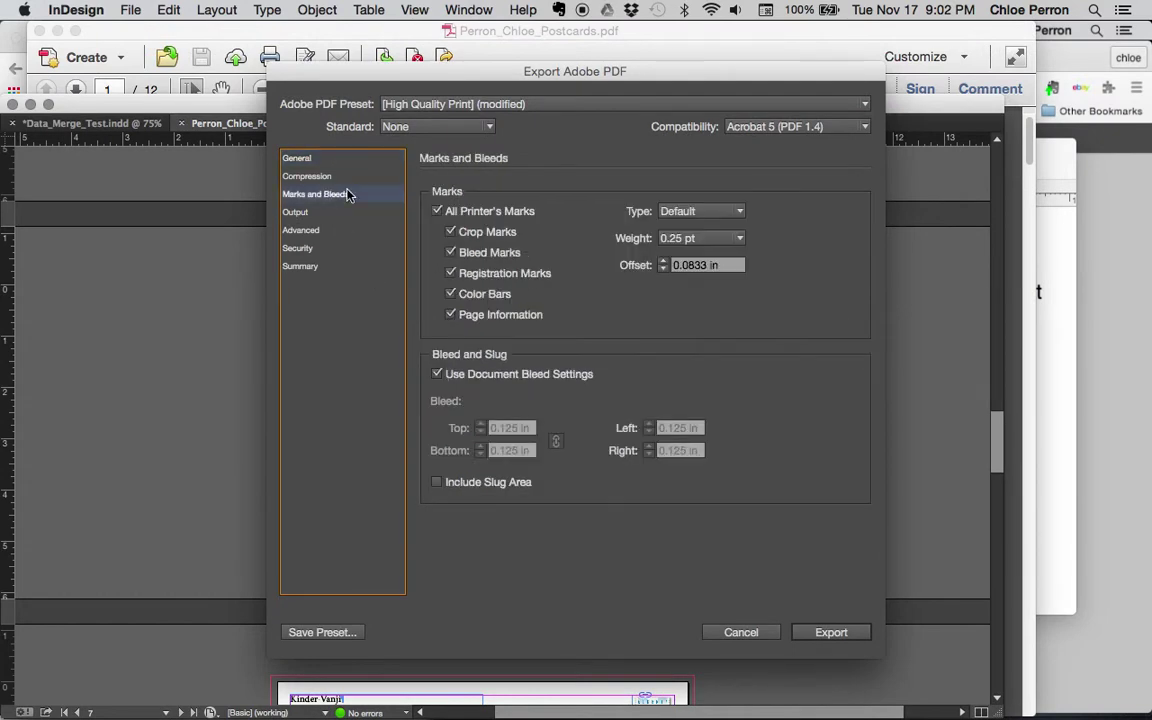
left_click(828, 632)
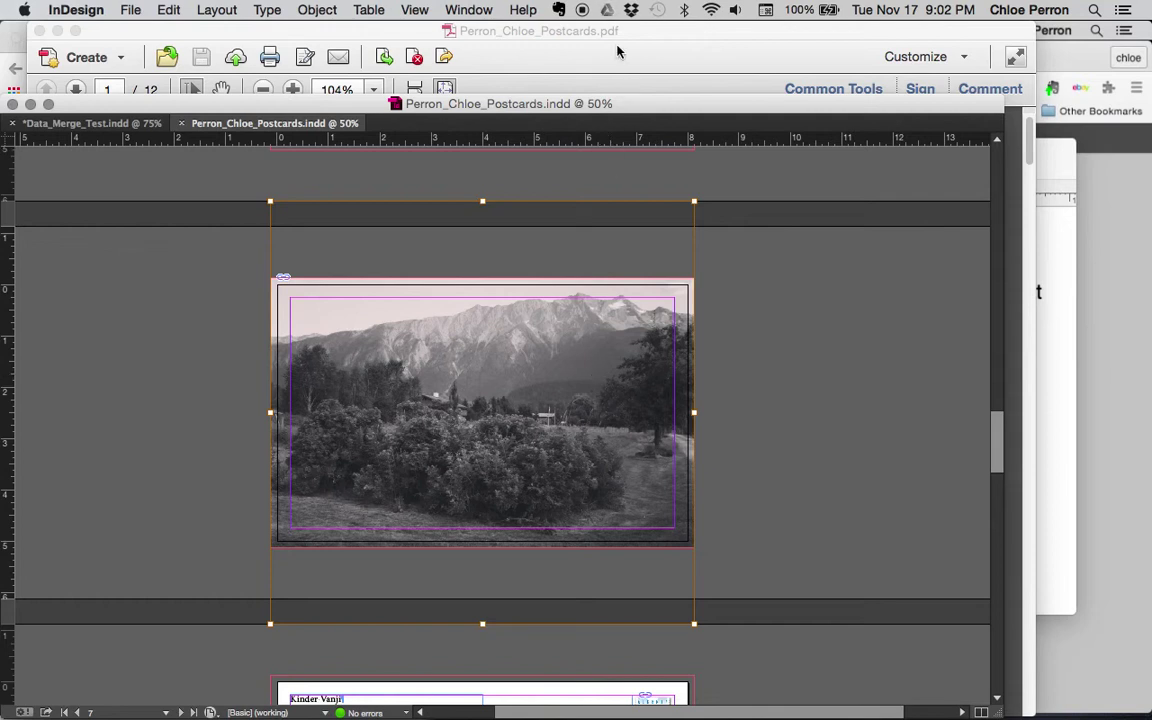
key("super+w")
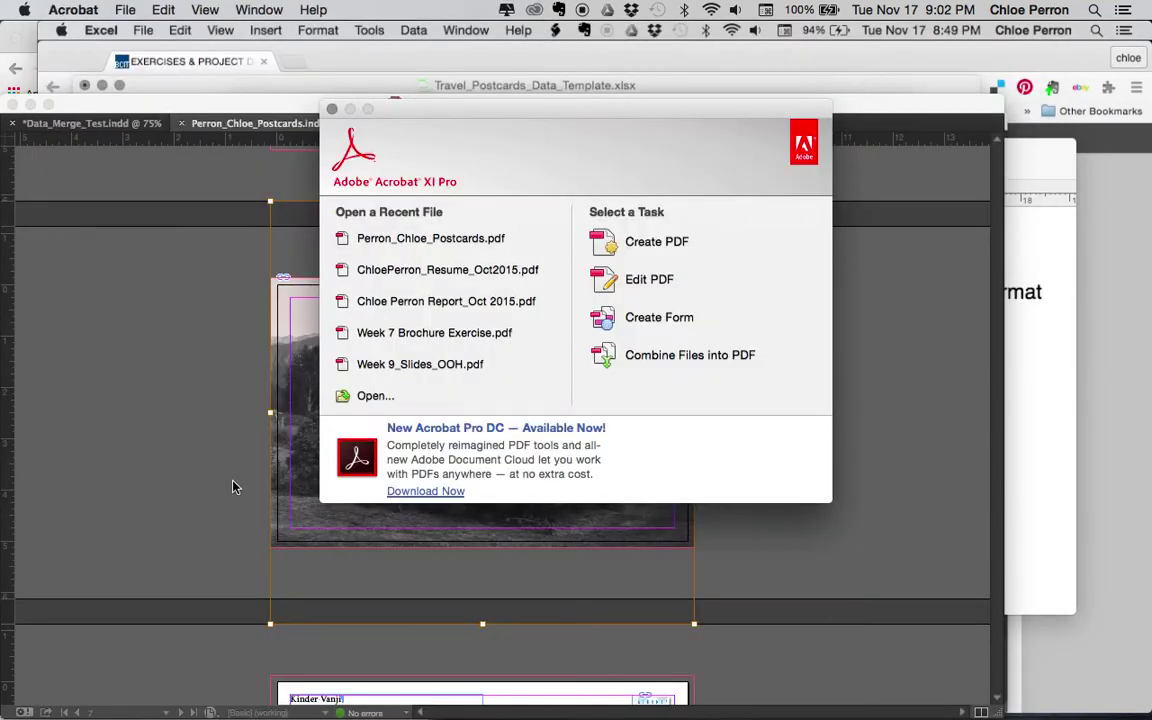
key("super+q")
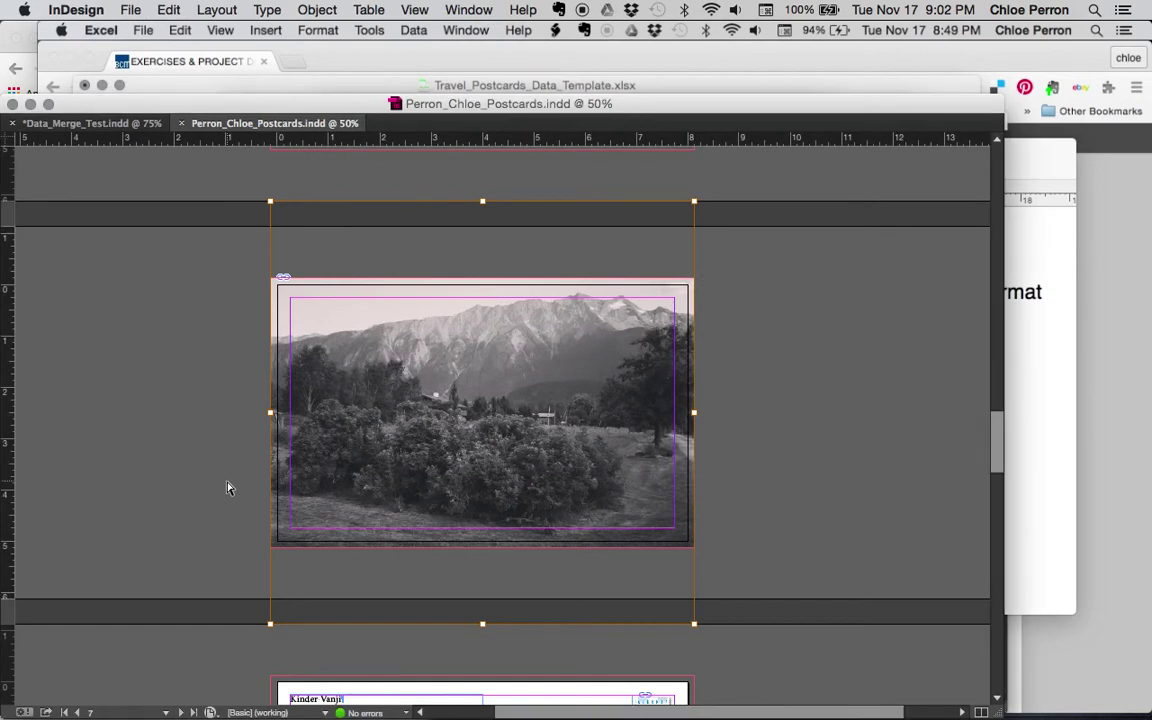
left_click(324, 712)
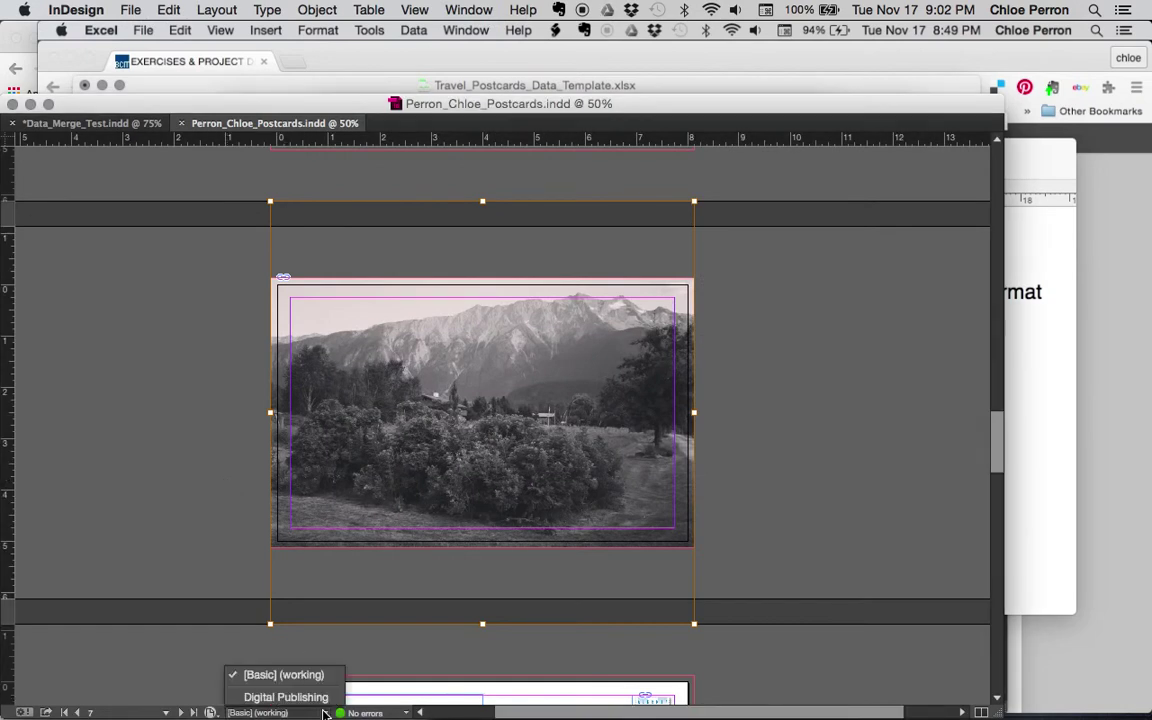
left_click(318, 675)
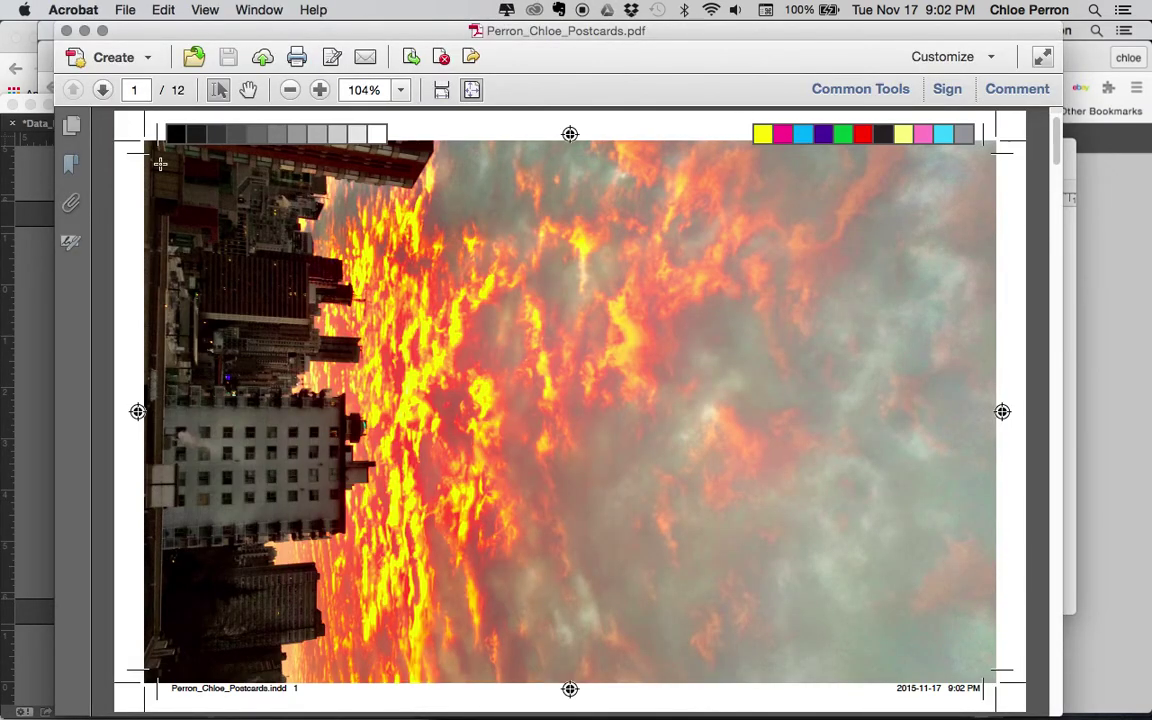
Step: Scroll through the exported postcard PDF in Acrobat from page 1 to page 12
scroll(344, 355, "down", 6)
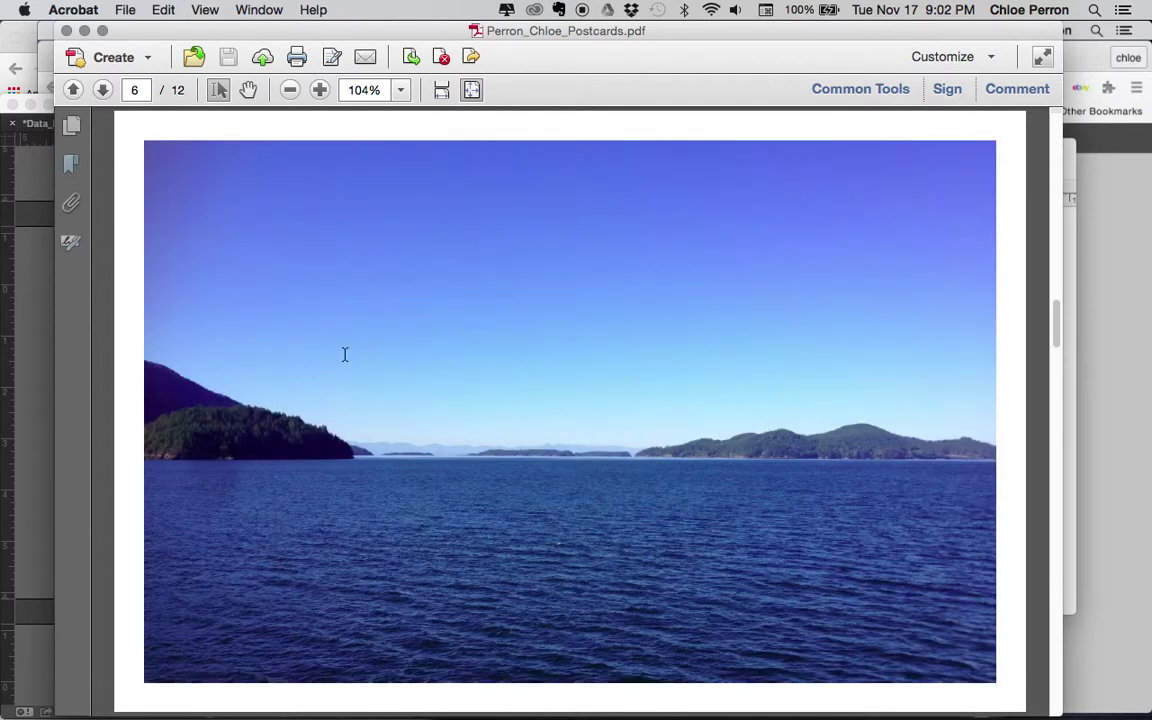
scroll(344, 355, "down", 5)
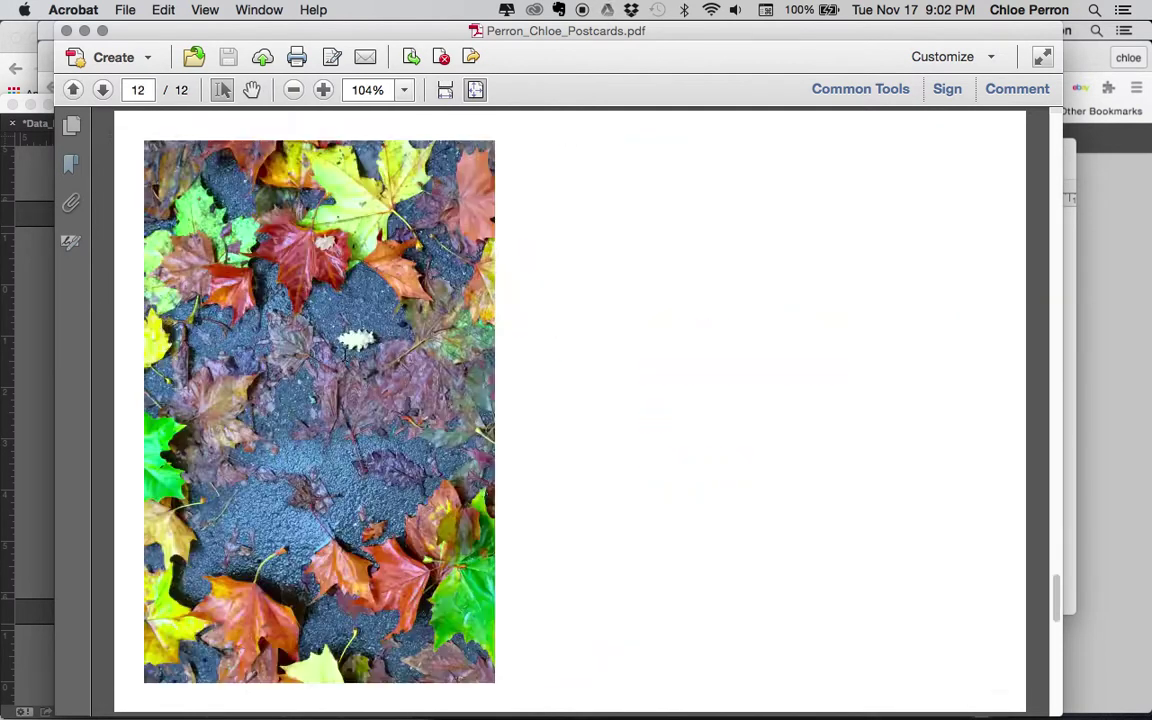